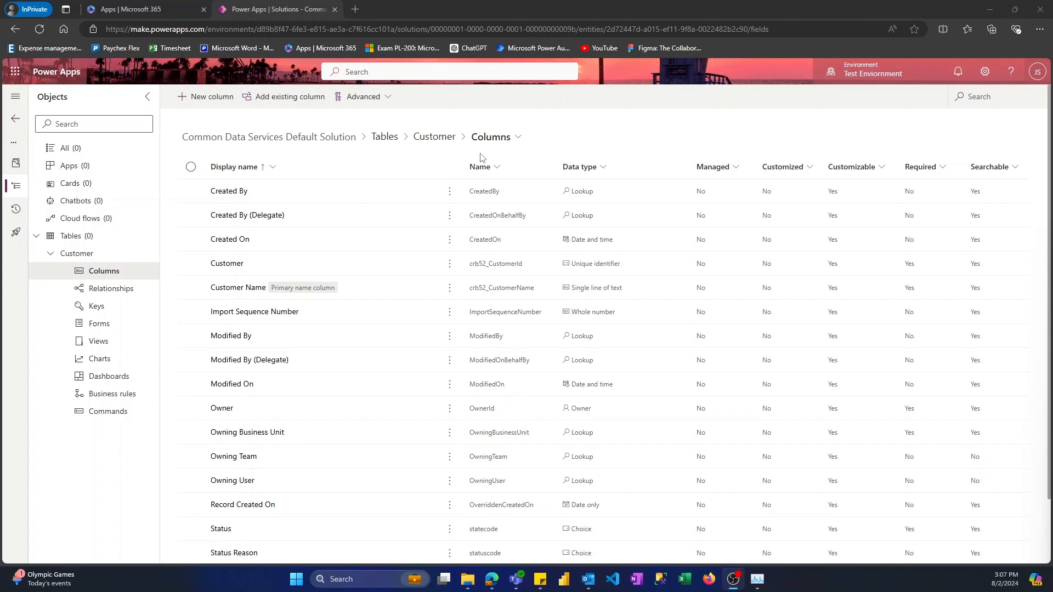
- Open the Customer table in the table editor, view its table properties, and return to the table overview
left_click(420, 142)
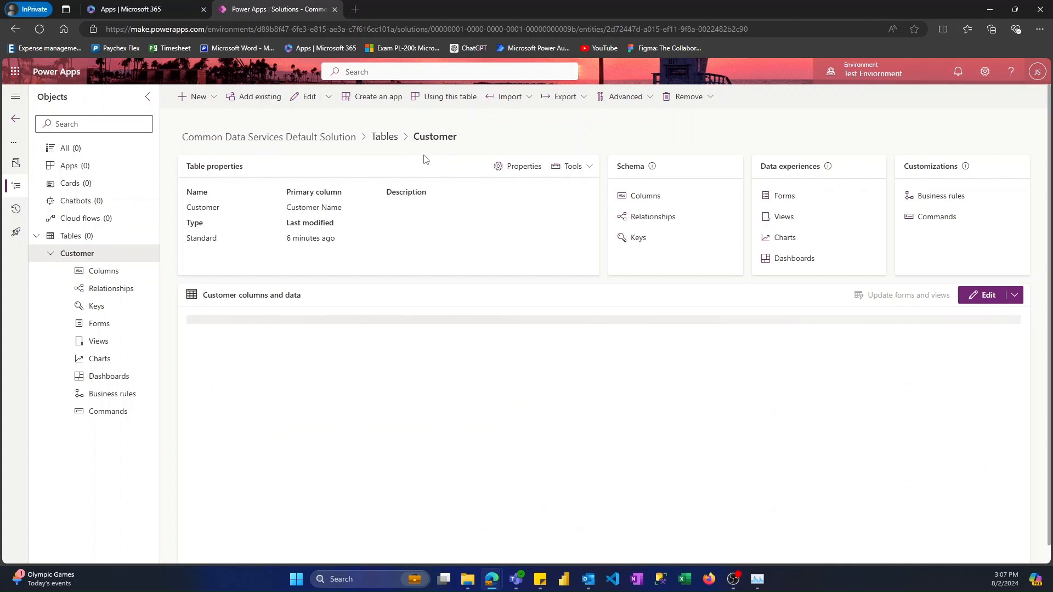
left_click(310, 104)
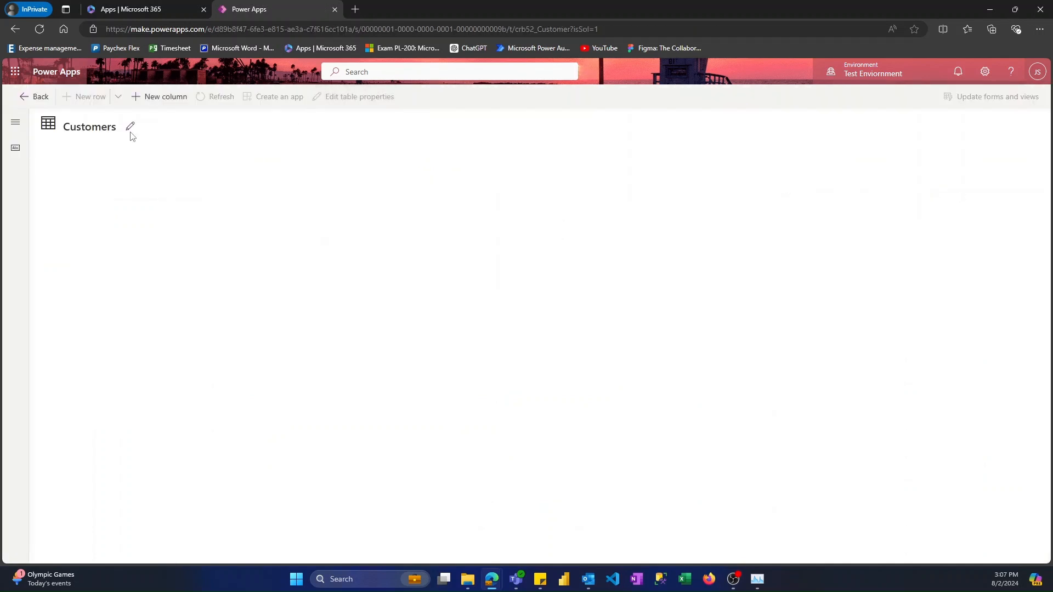
left_click(130, 126)
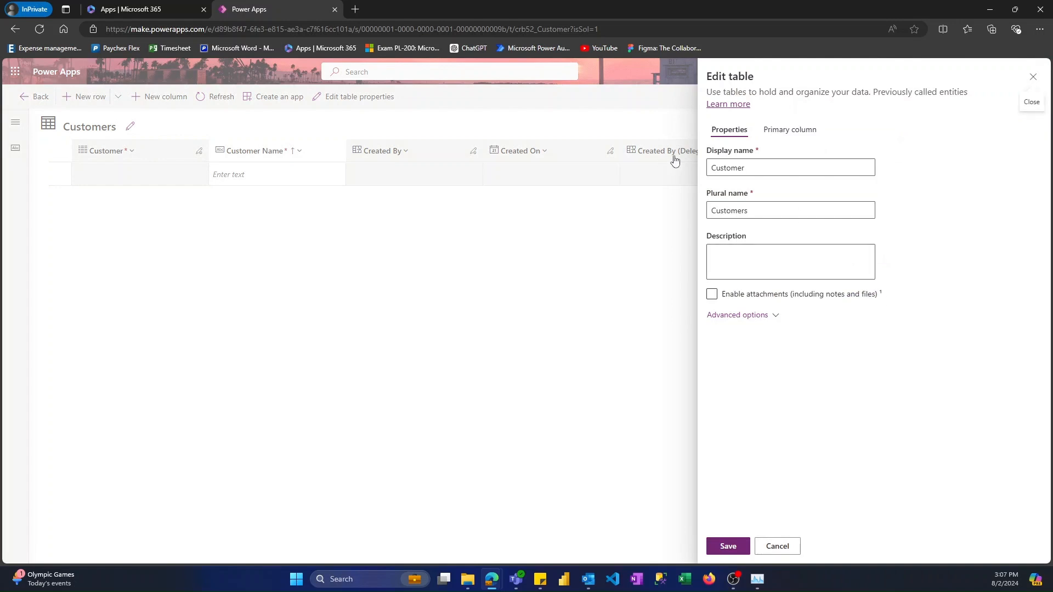
left_click(479, 244)
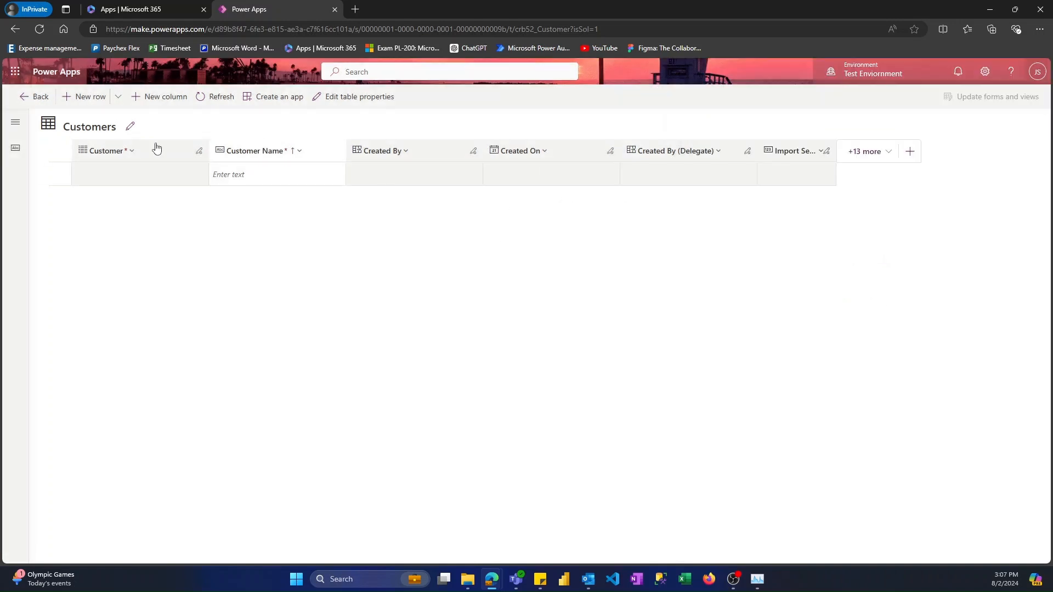
left_click(18, 97)
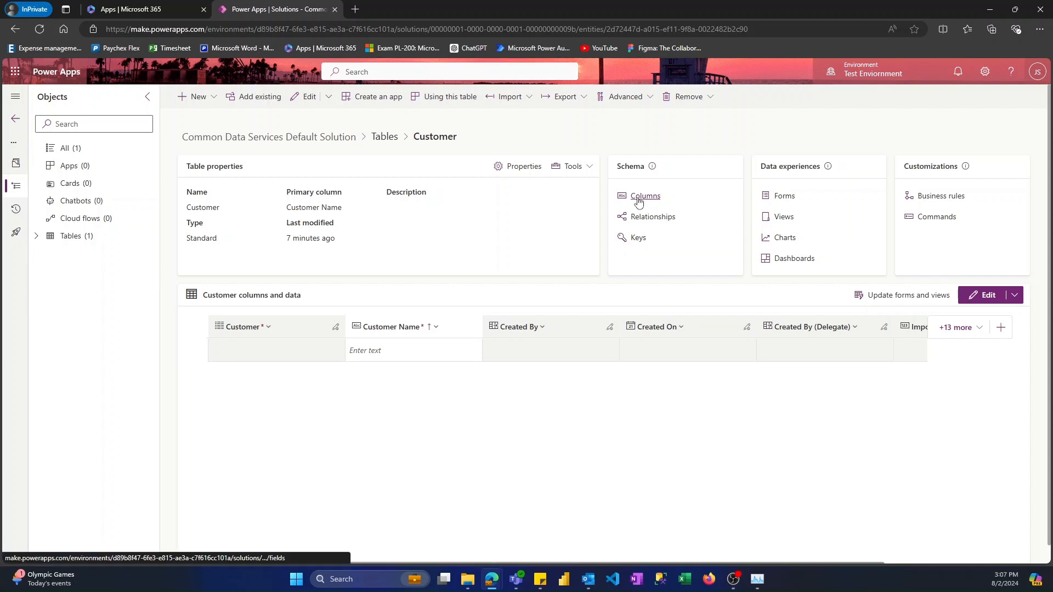
- Open the Customer table's list of columns and look over its existing columns
left_click(639, 203)
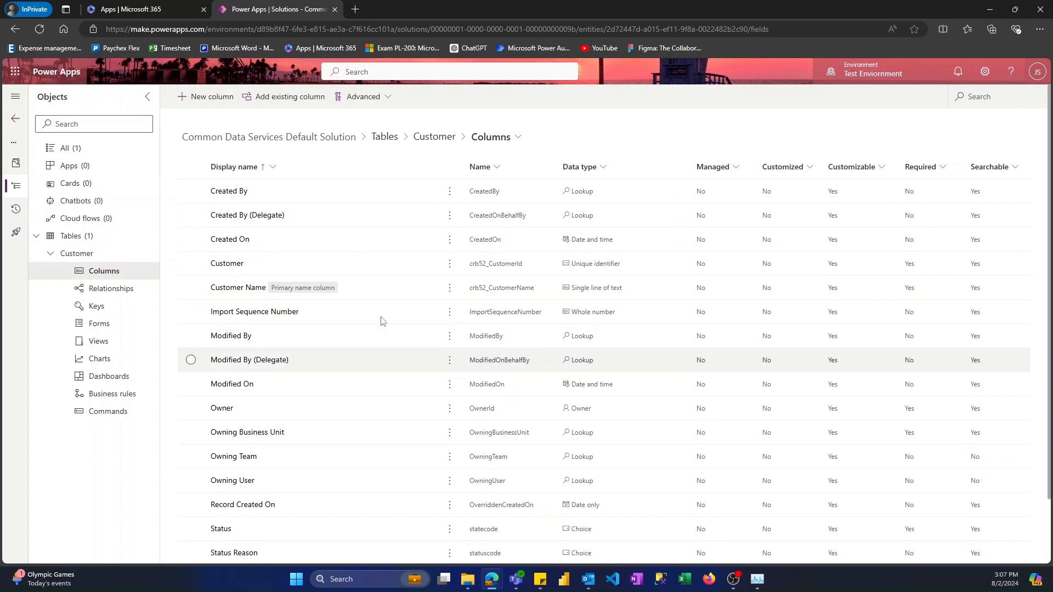
scroll(449, 258, "down", 1)
scroll(351, 443, "up", 1)
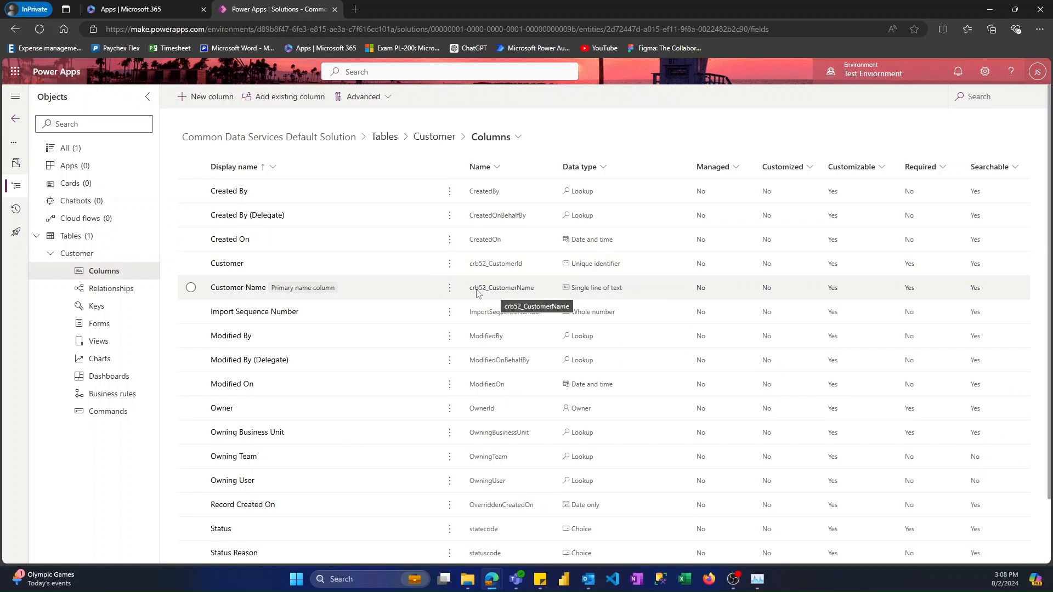
left_click(496, 168)
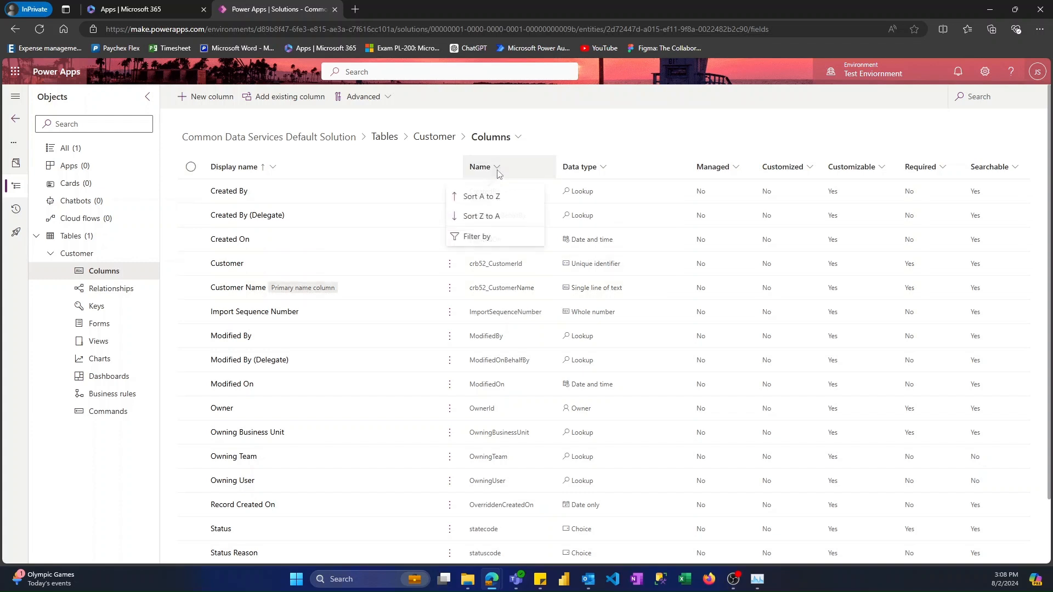
left_click(477, 237)
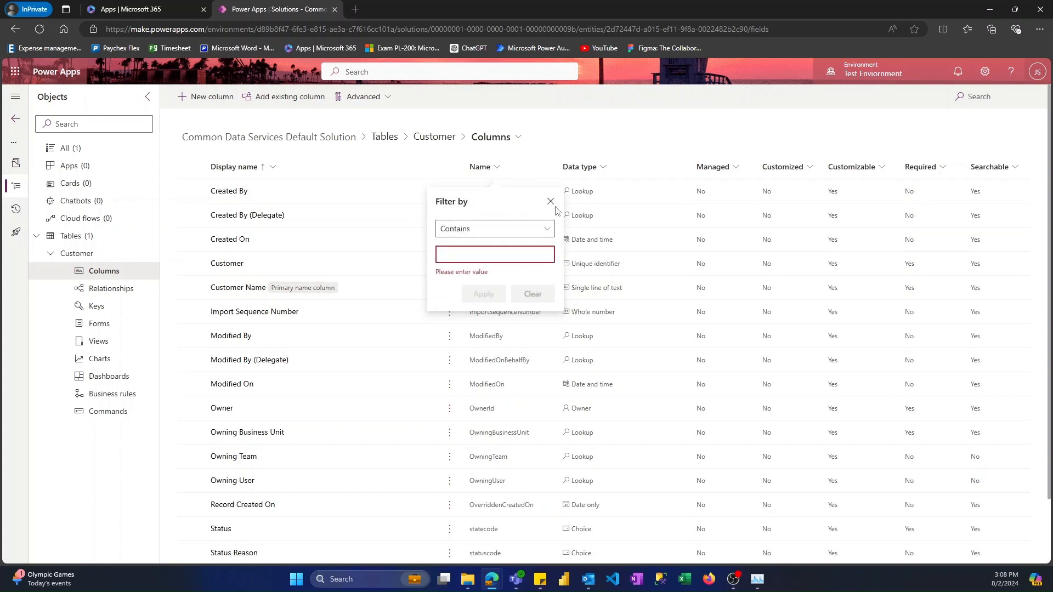
left_click(552, 210)
- Filter the Customer columns to those whose name contains "crb"
left_click(494, 168)
left_click(483, 238)
type("crb")
left_click(483, 294)
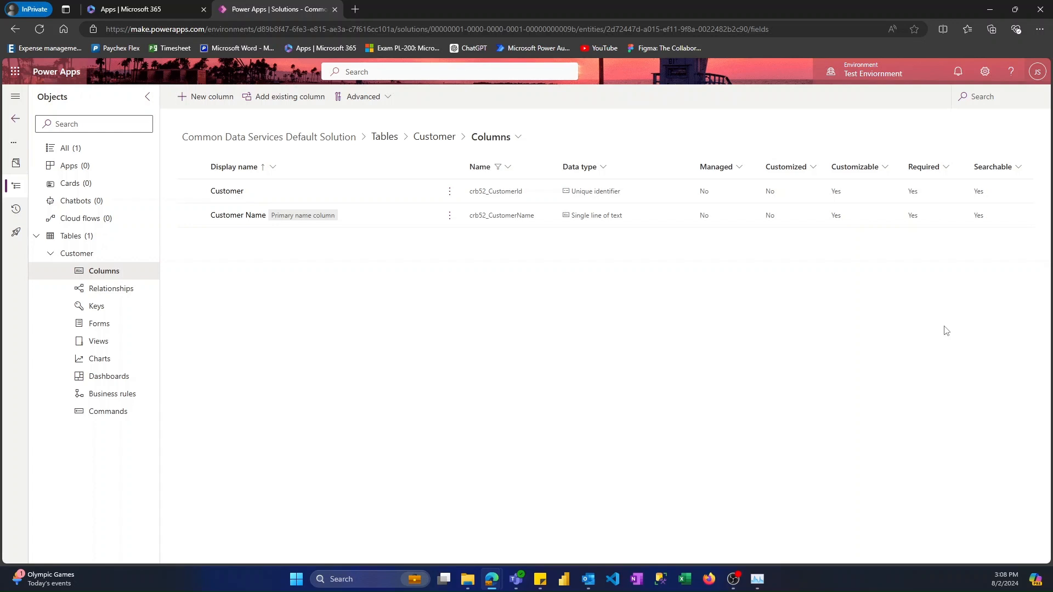
- Add a column named Phone with the single-line text format Phone number to the Customer table and save it
left_click(198, 103)
type("Phone")
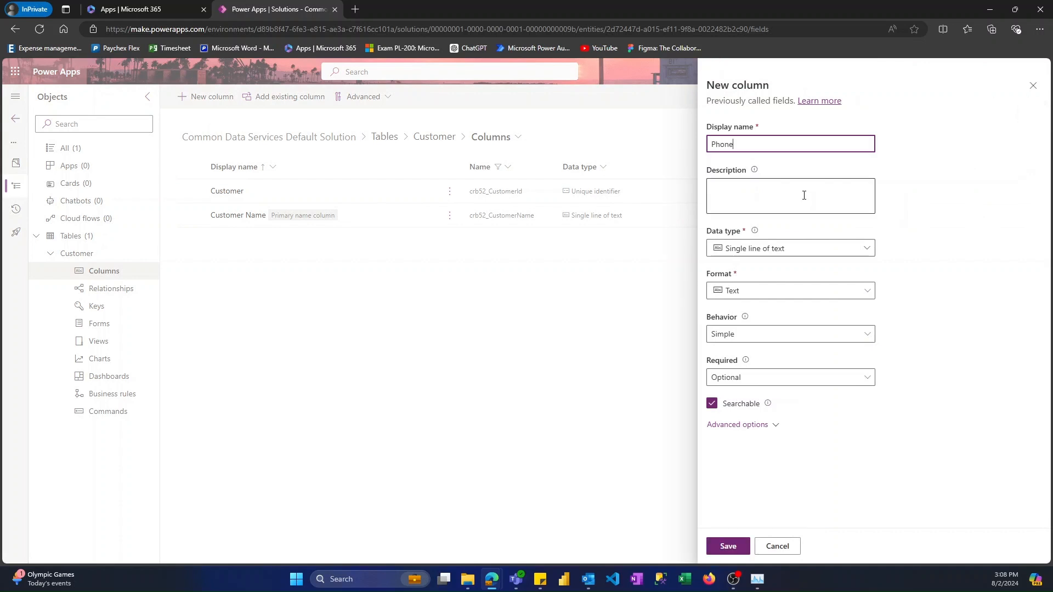
left_click(768, 248)
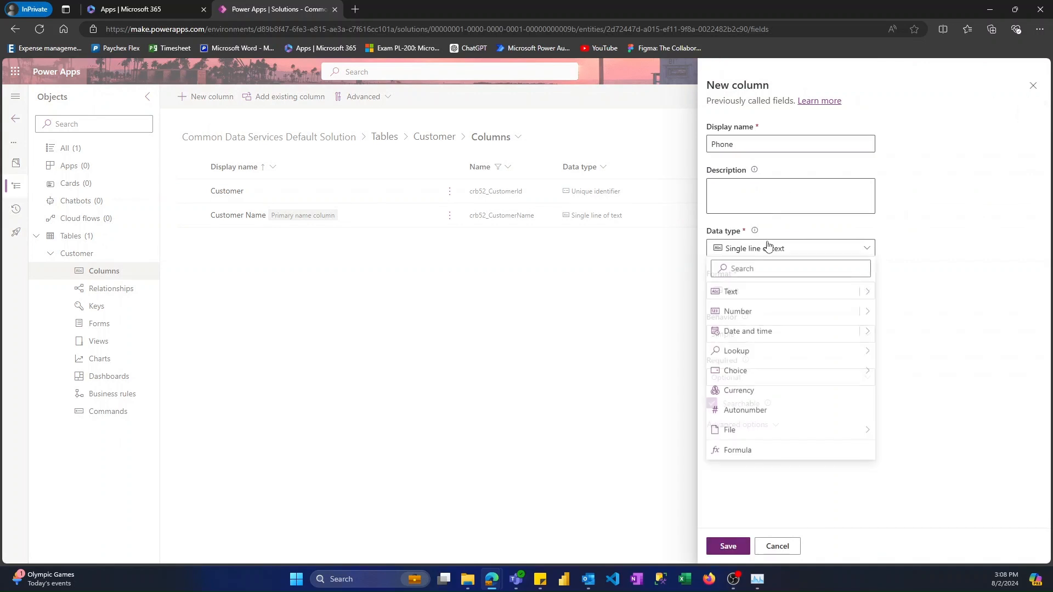
mouse_move(865, 293)
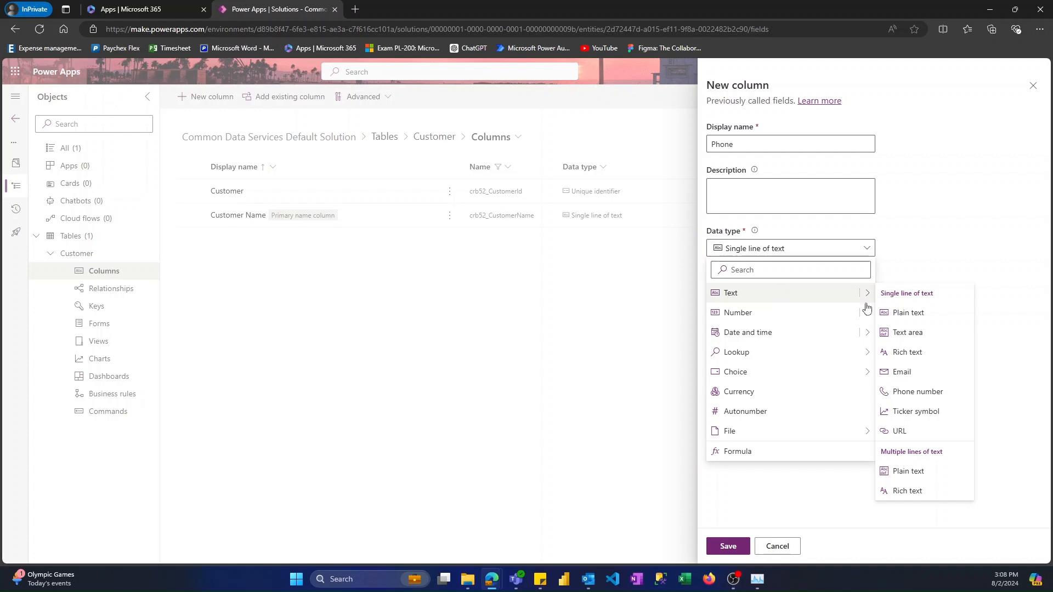
left_click(916, 392)
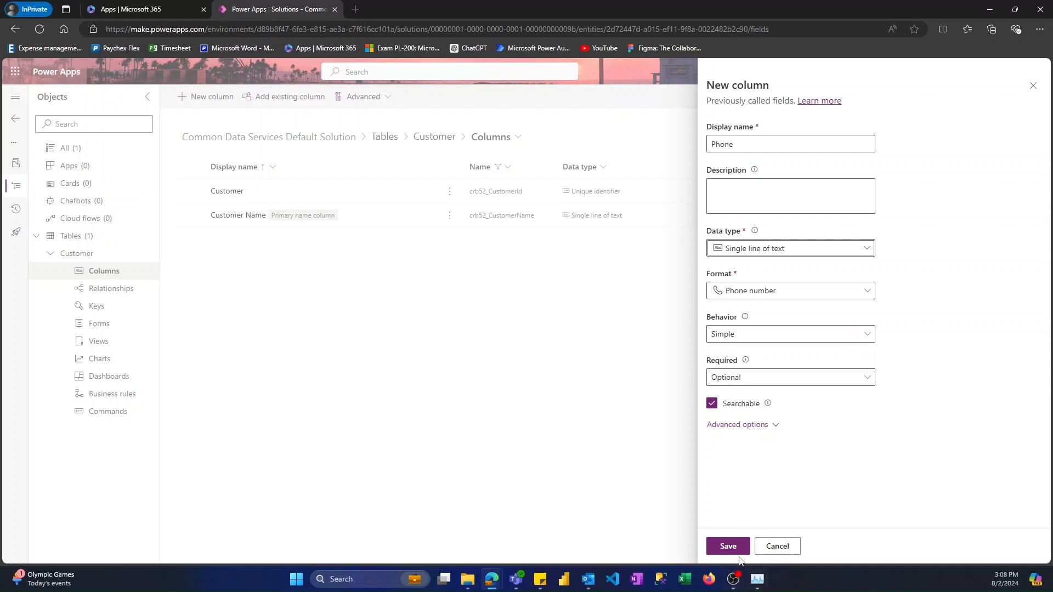
left_click(727, 546)
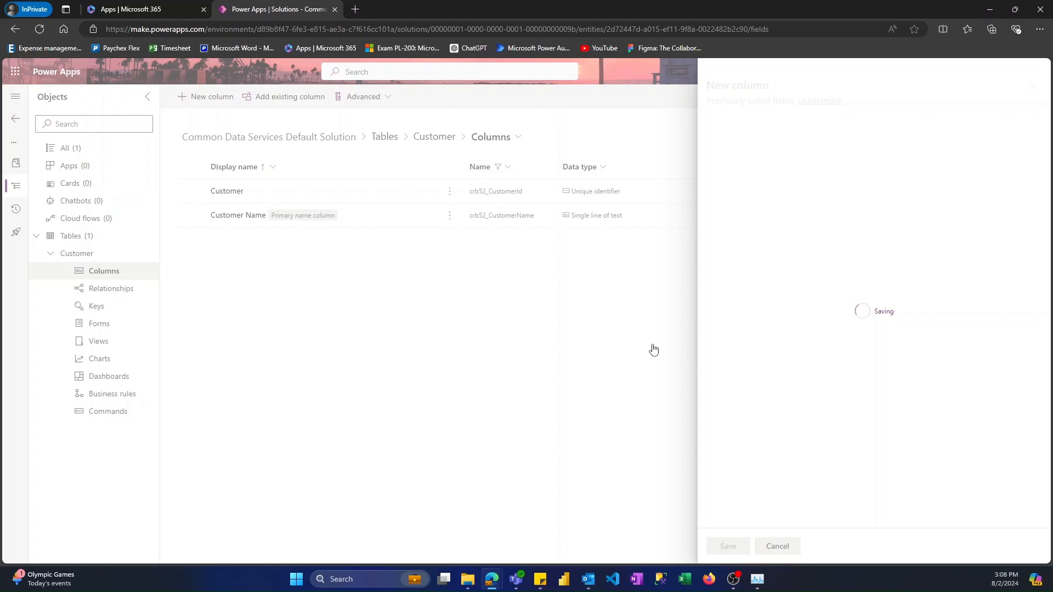
- Start a new Customer column named Receive TXT/SMS and set its data type to Yes/no
left_click(230, 97)
type("Rec")
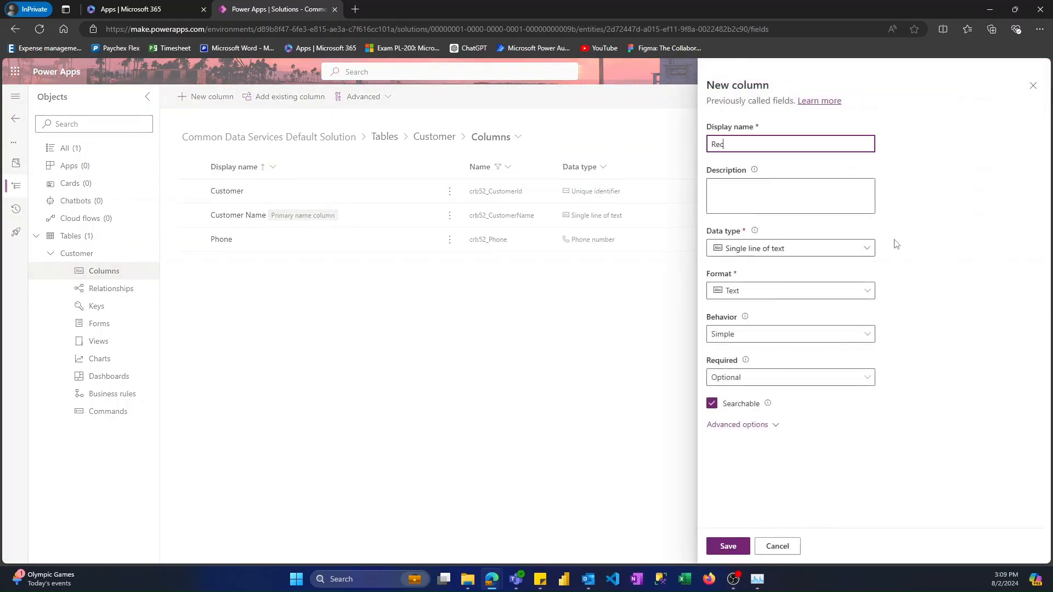
type("ieve TXT/")
right_click(724, 144)
left_click(760, 156)
type("SMS")
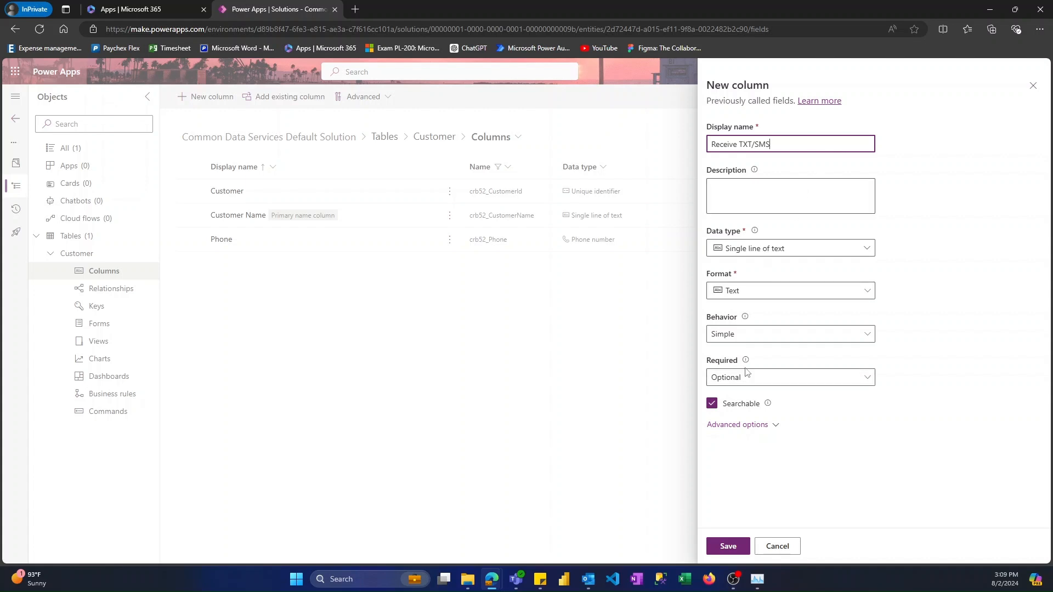
left_click(798, 258)
mouse_move(821, 377)
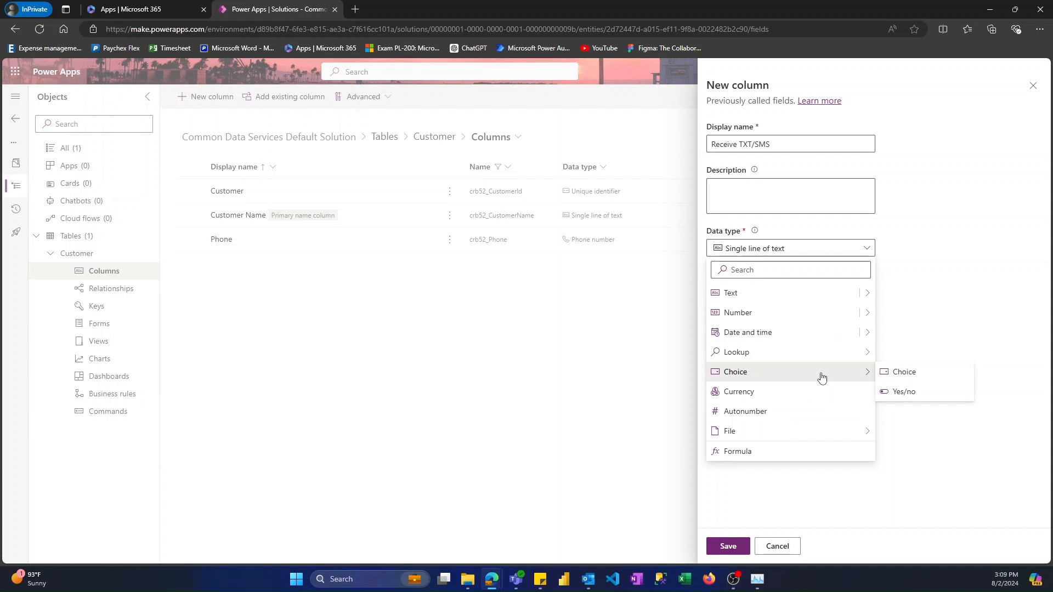
left_click(904, 392)
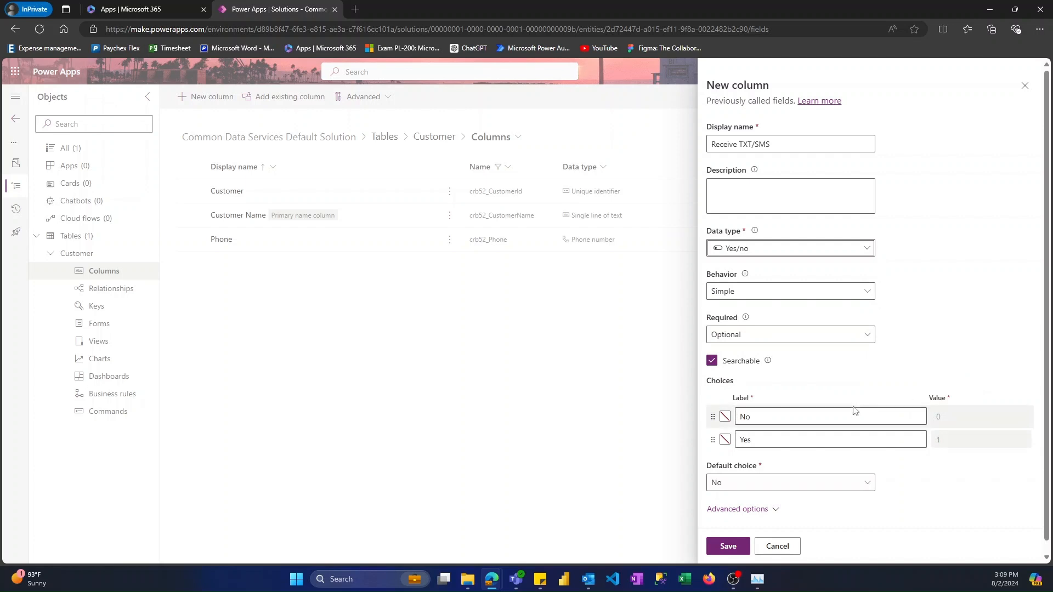
- Keep the choice labels No and Yes with No as the default choice, and save the Receive TXT/SMS column
scroll(855, 406, "down", 1)
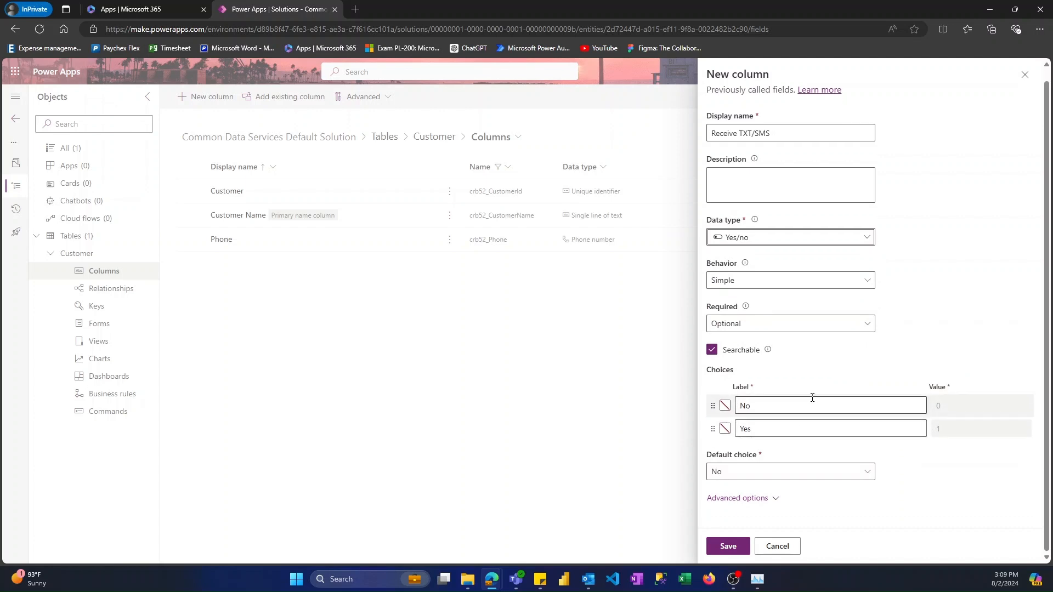
left_click(819, 432)
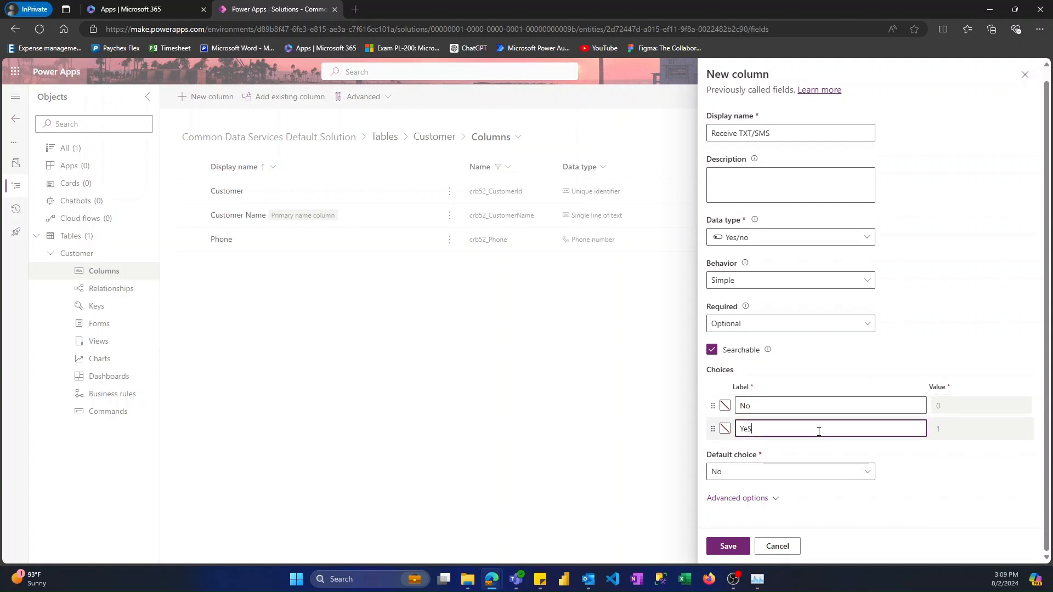
type("s")
left_click(900, 453)
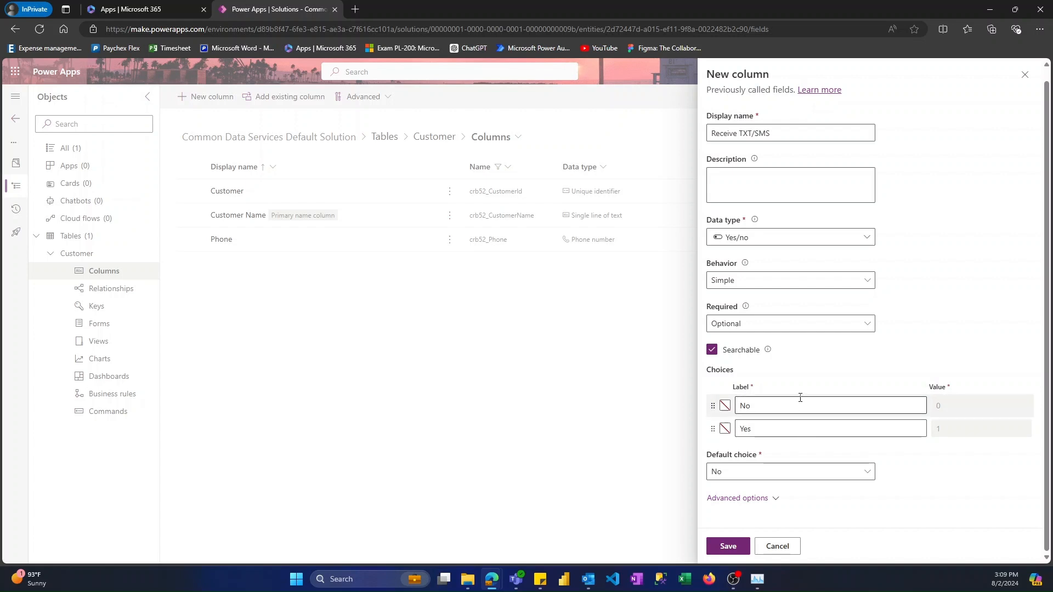
left_click(842, 473)
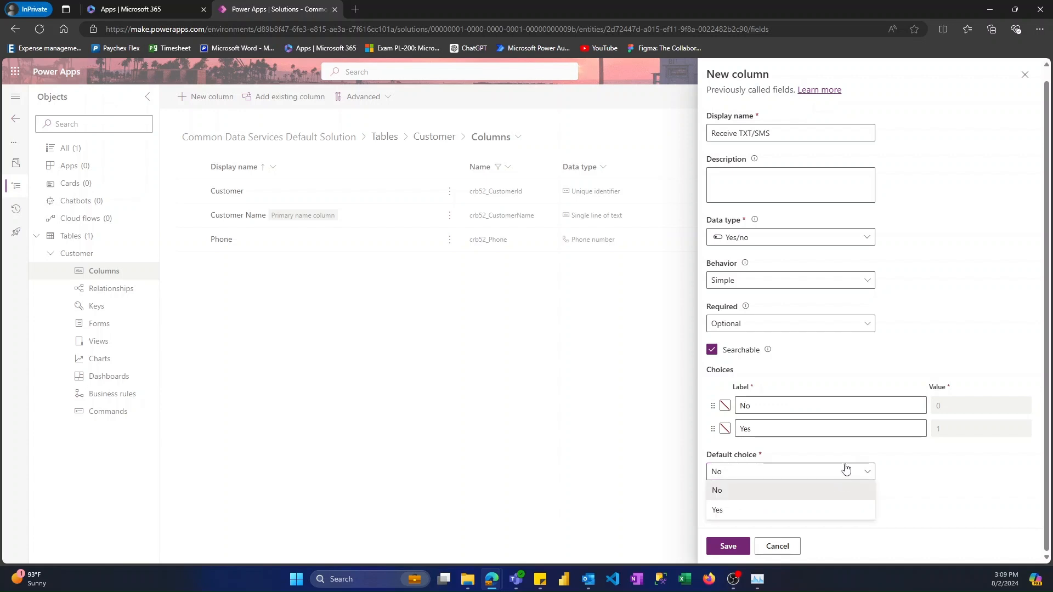
left_click(852, 459)
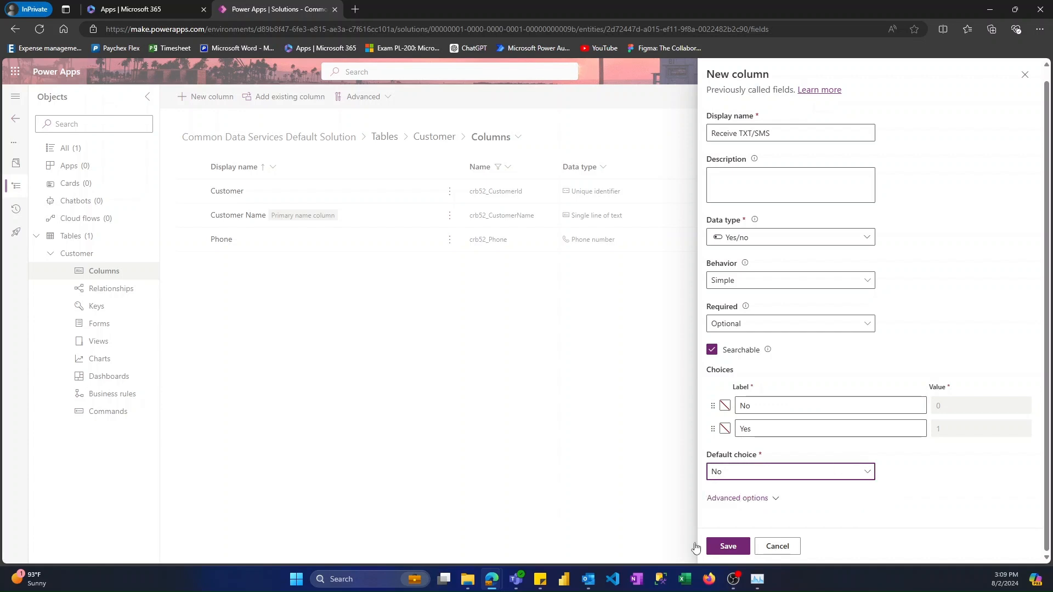
left_click(723, 545)
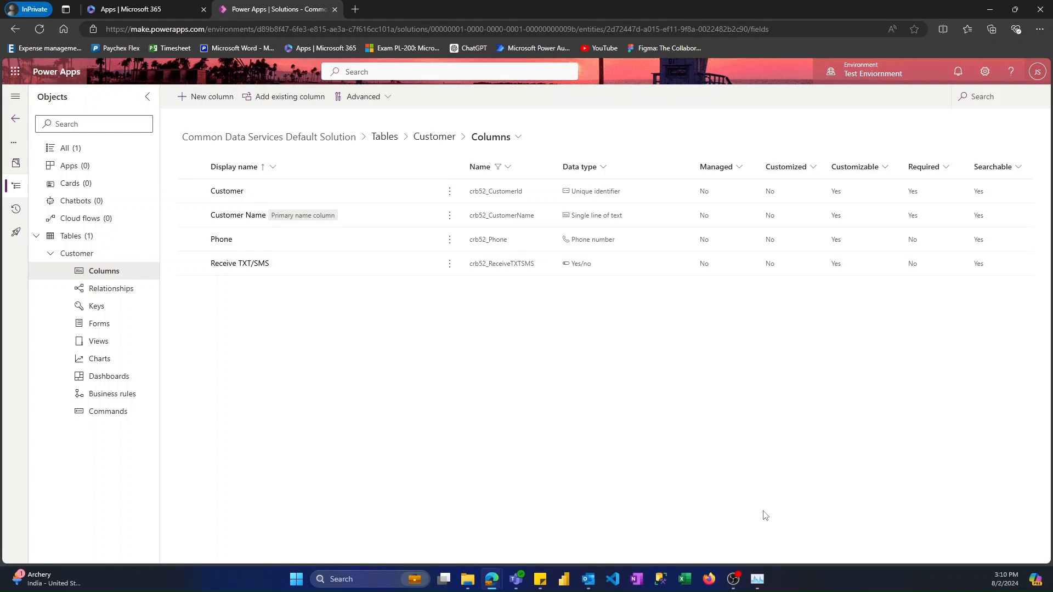
- Start a new Customer column named Phone Carrier and set its data type to Choice
left_click(189, 102)
type("Phone Carie")
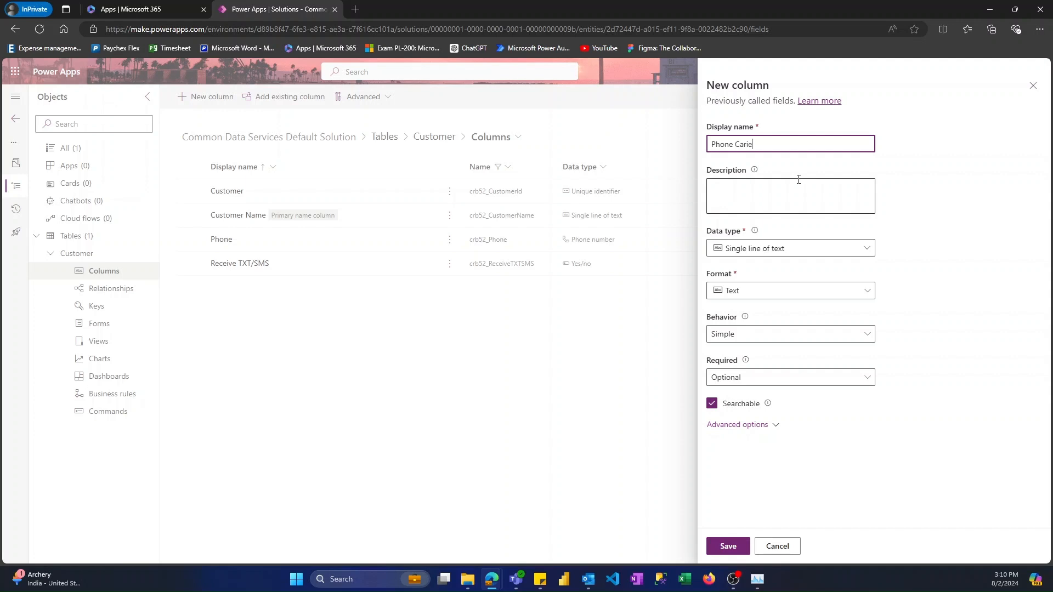
type("ier")
left_click(790, 248)
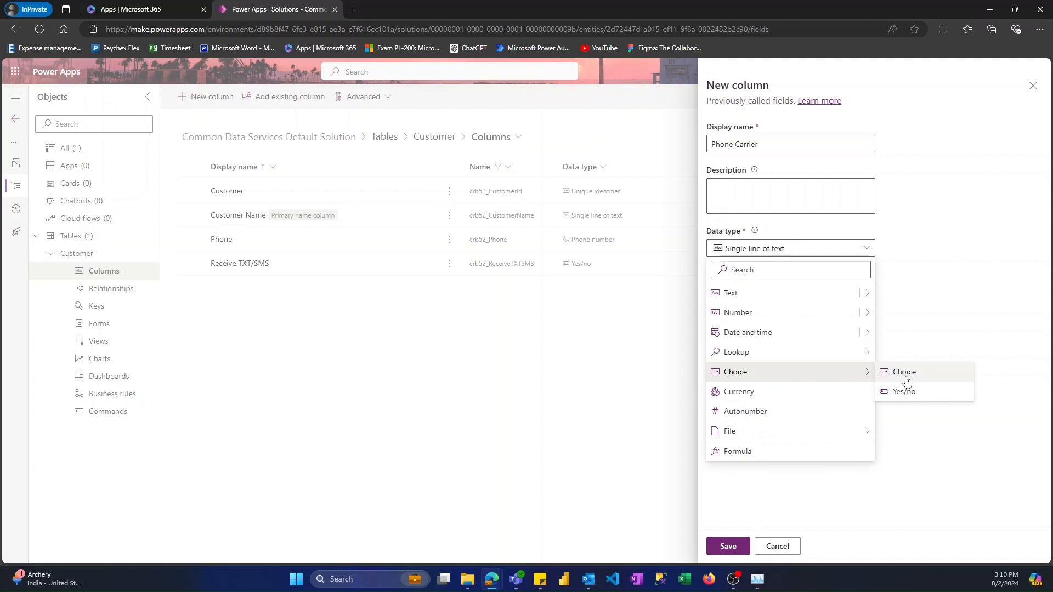
left_click(906, 379)
- Keep syncing with a global choice set to Yes and browse the existing global choices available for the Phone Carrier column
scroll(852, 378, "down", 2)
left_click(851, 378)
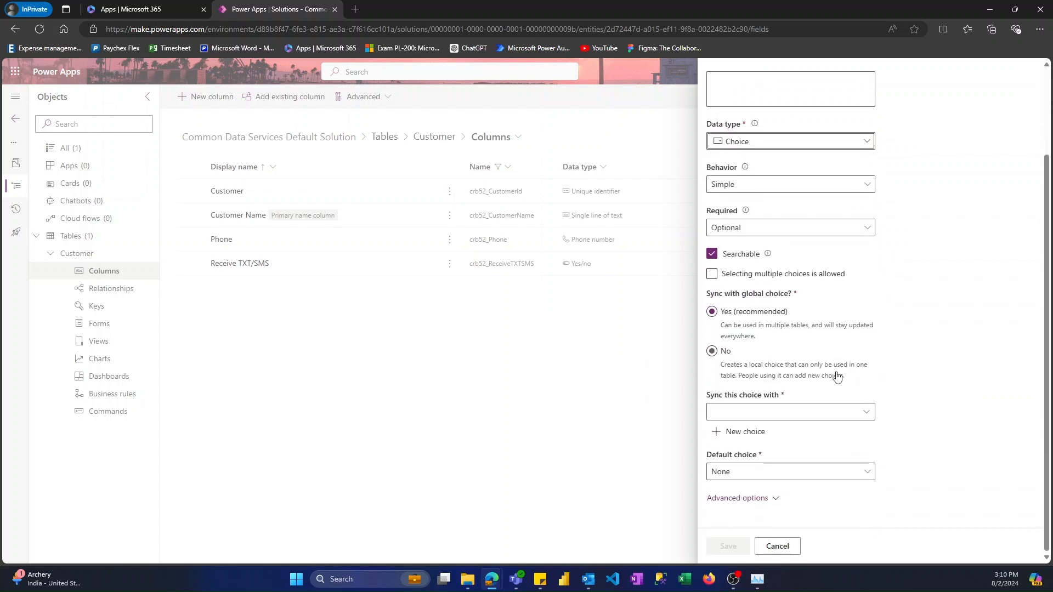
left_click(733, 306)
left_click(870, 419)
scroll(543, 220, "down", 15)
scroll(548, 243, "down", 5)
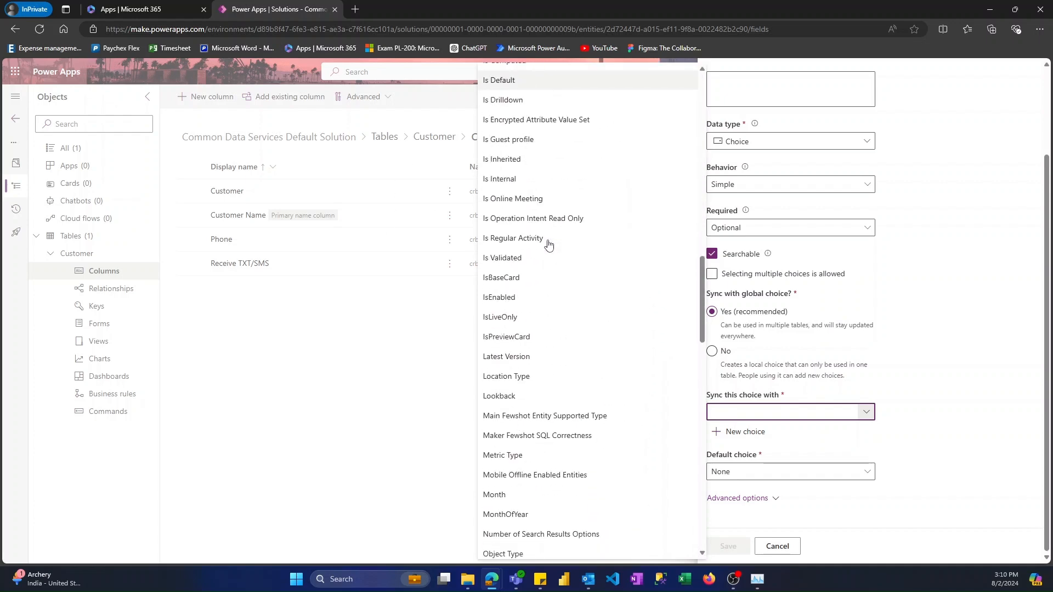
- Start a new global choice named Phone Carrier Choice and label its first option VERIZON
left_click(762, 436)
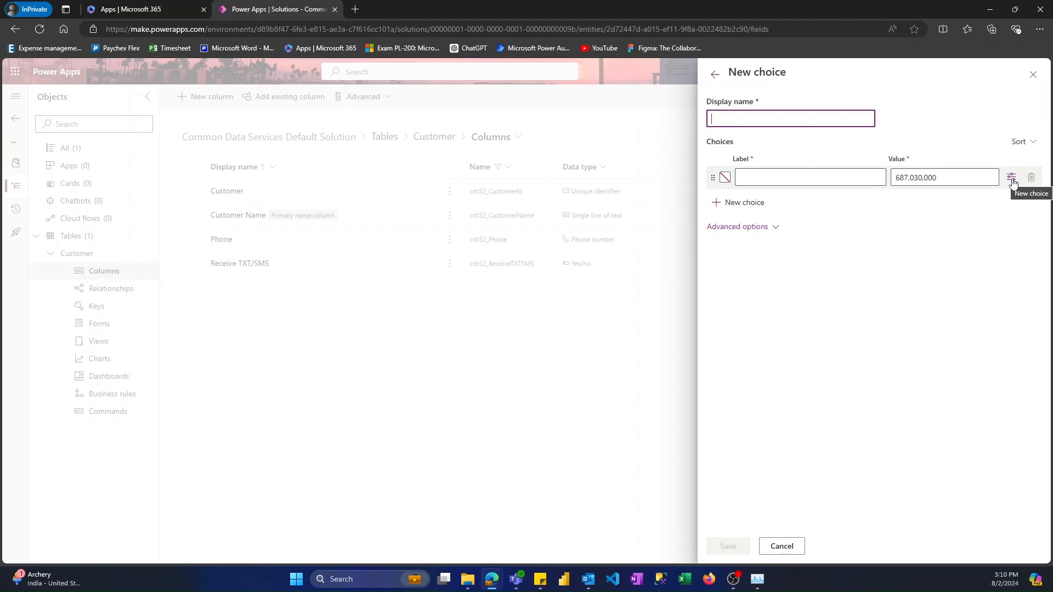
type("Phone Carrier CH")
left_click(844, 176)
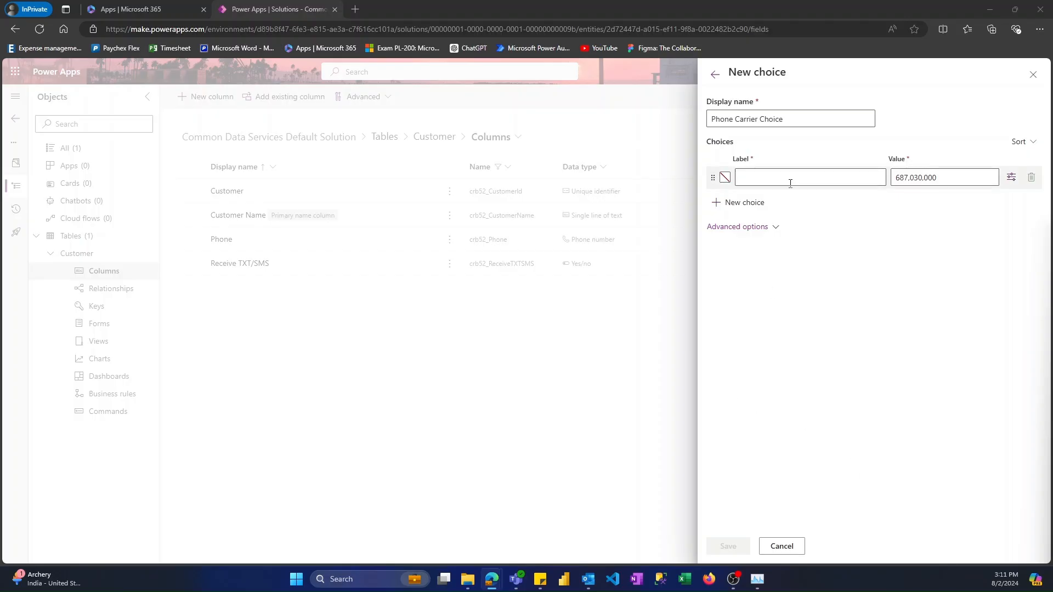
left_click(787, 176)
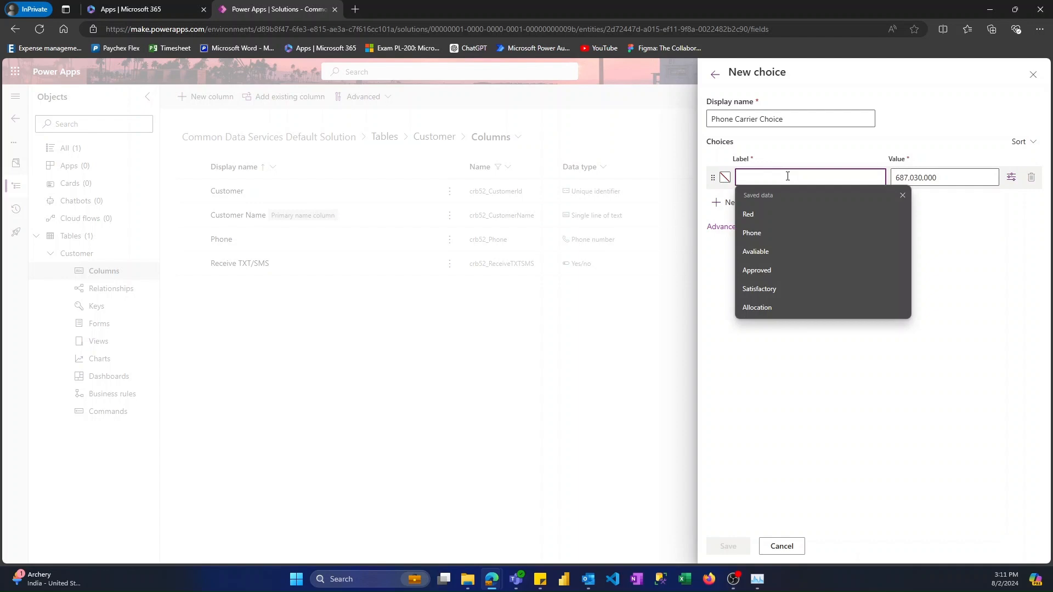
type("VE")
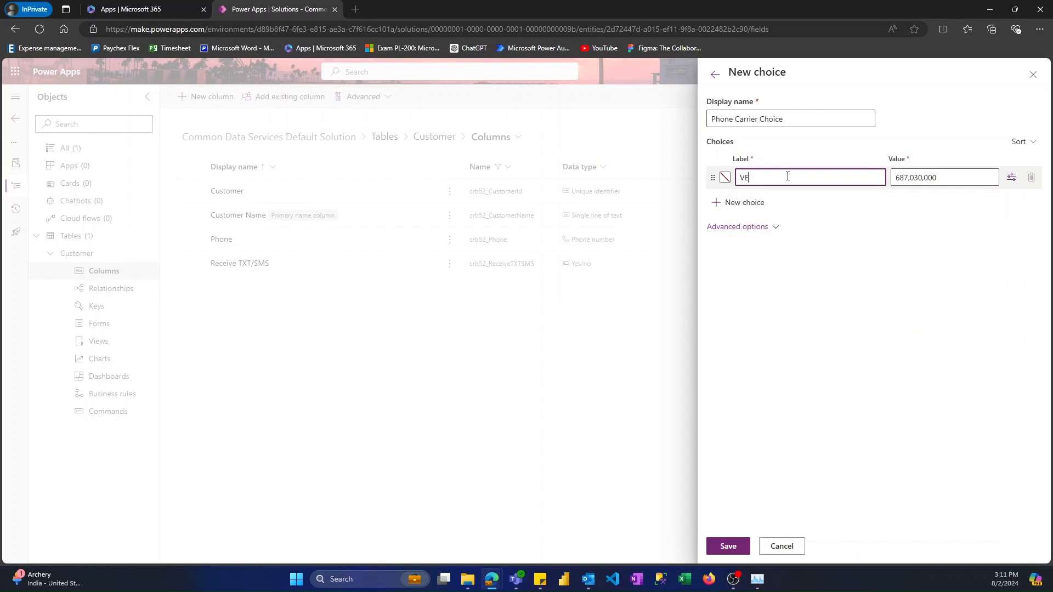
type("RIZON")
- Add three more options labelled T-MOBILE, AT&T and METRO to the Phone Carrier Choice
left_click(744, 203)
left_click(779, 201)
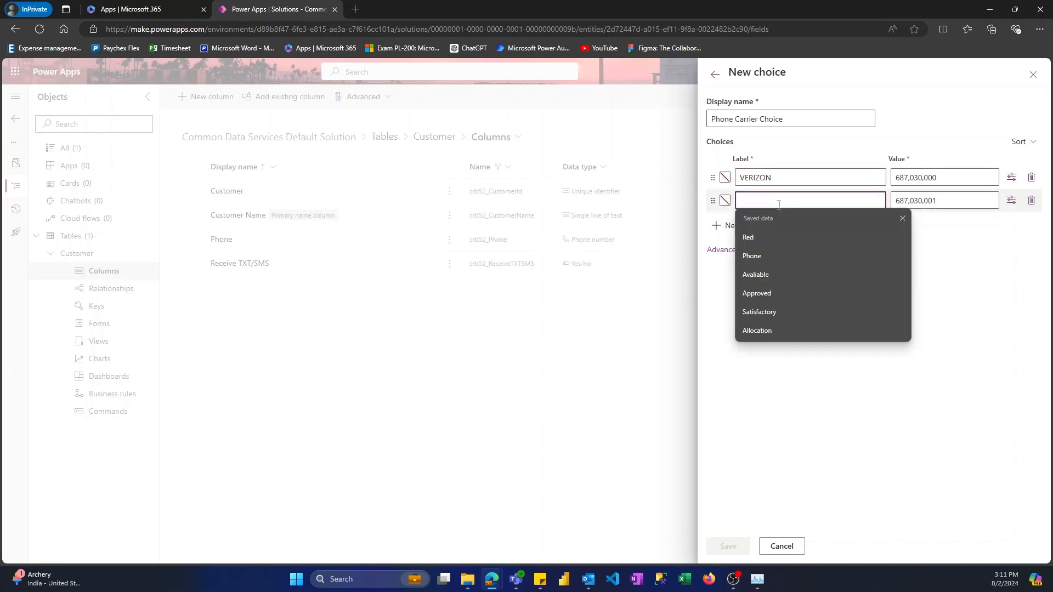
type("T")
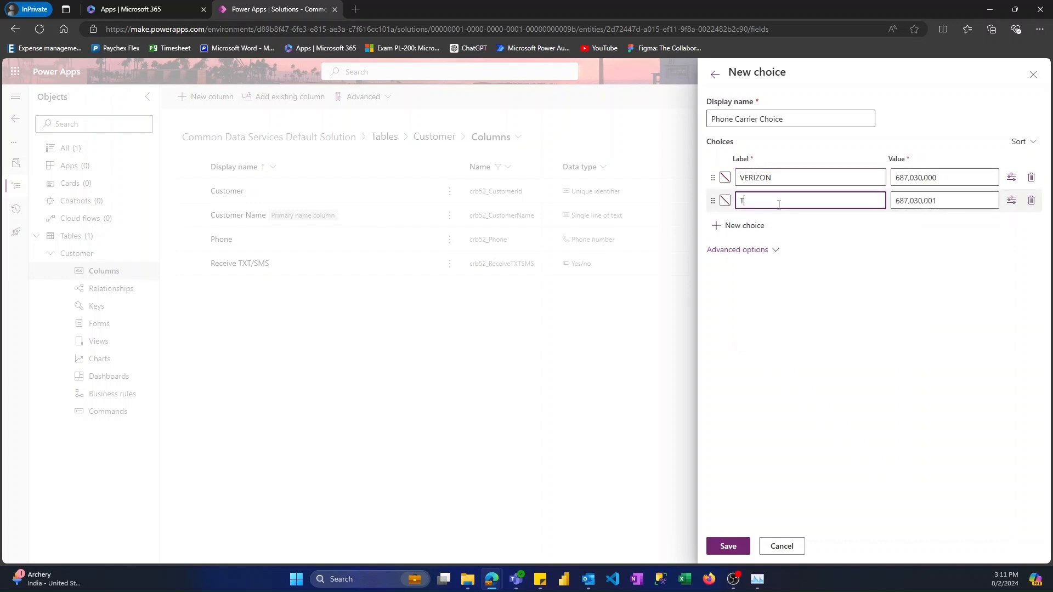
type("-MOBILE")
left_click(744, 225)
type("AT&T")
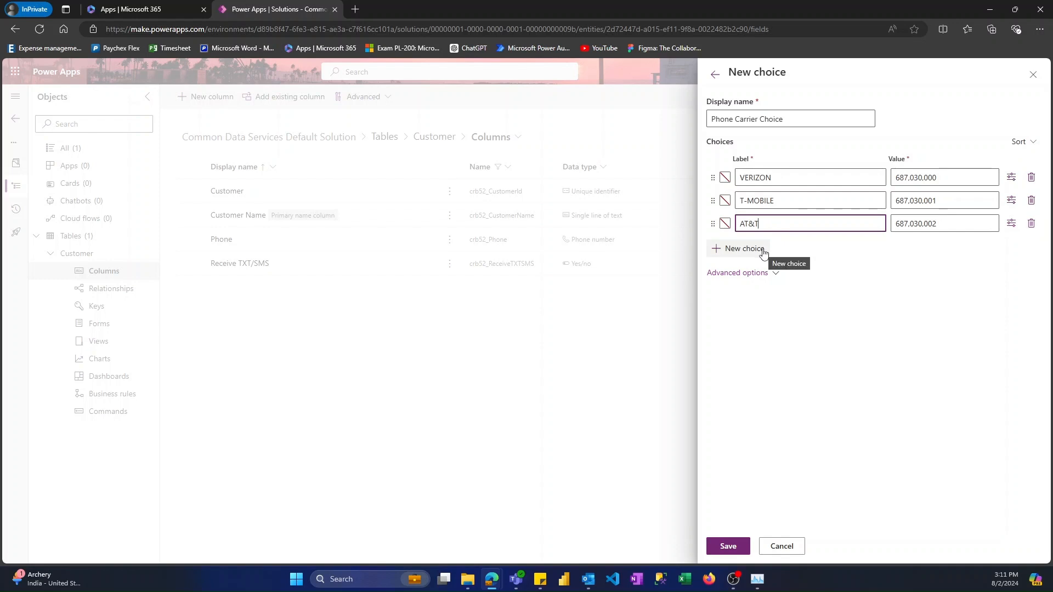
left_click(762, 250)
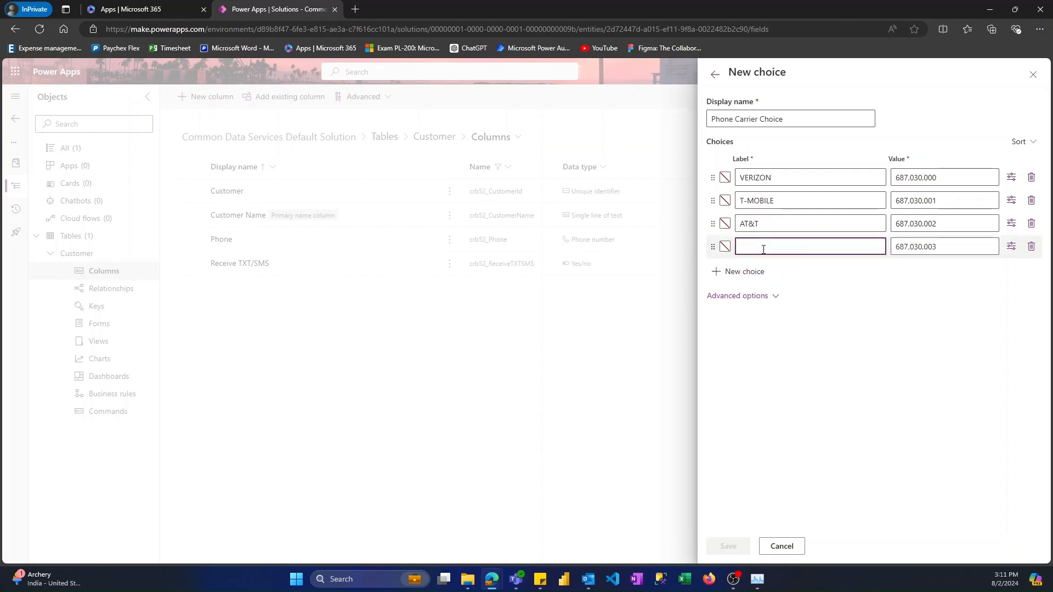
type("METRO")
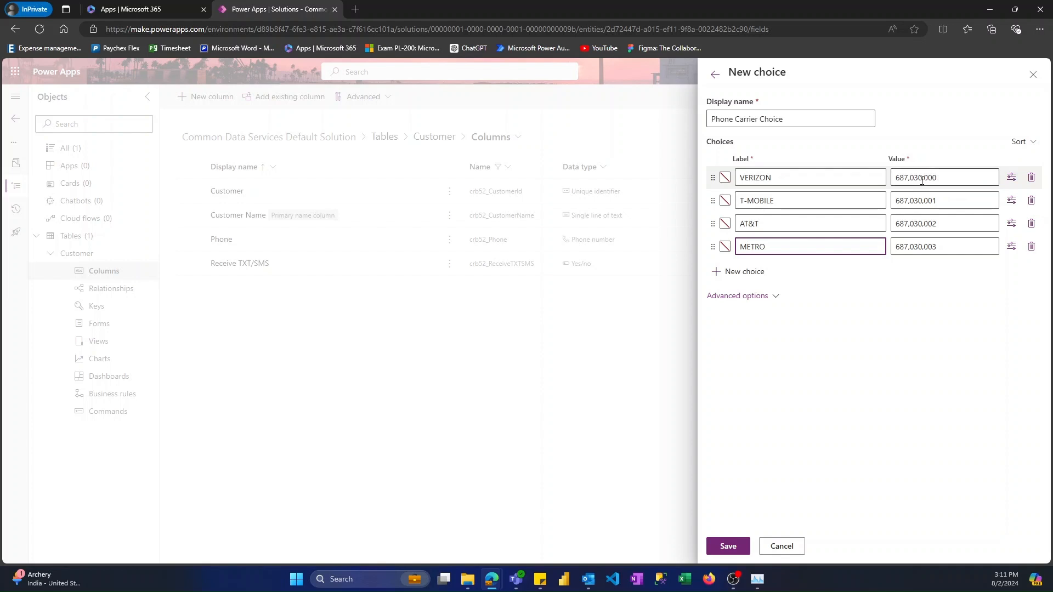
- View the color selection for the VERIZON option without choosing a color, and save the Phone Carrier Choice global choice
left_click(725, 178)
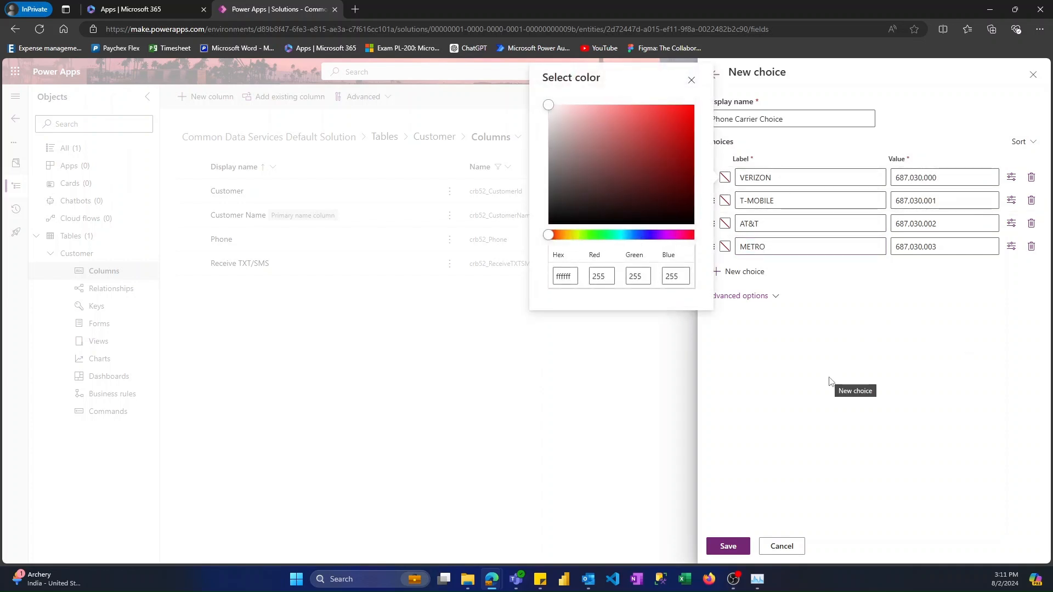
left_click(789, 403)
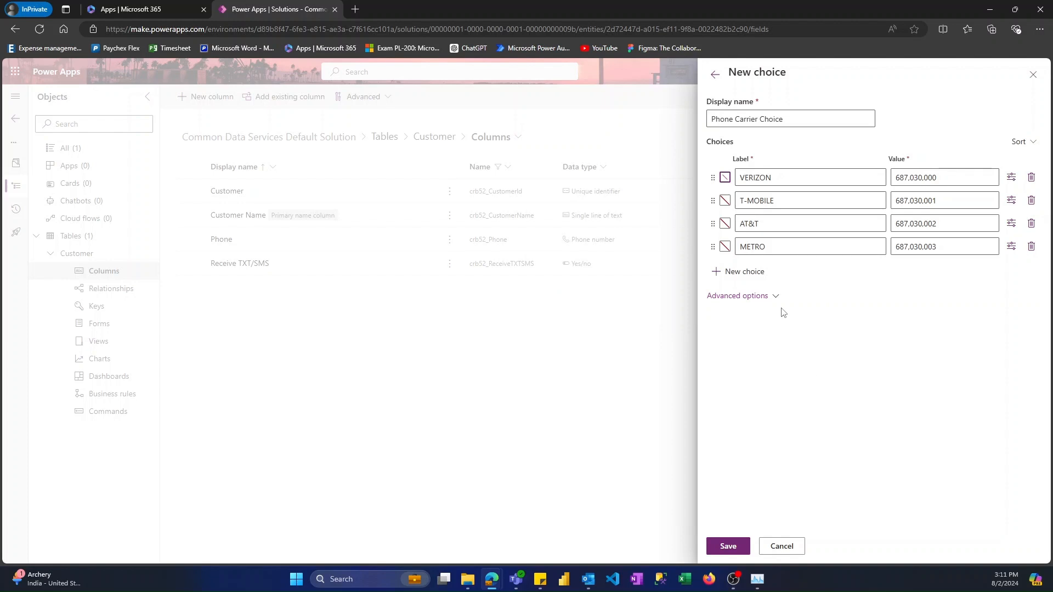
left_click(743, 545)
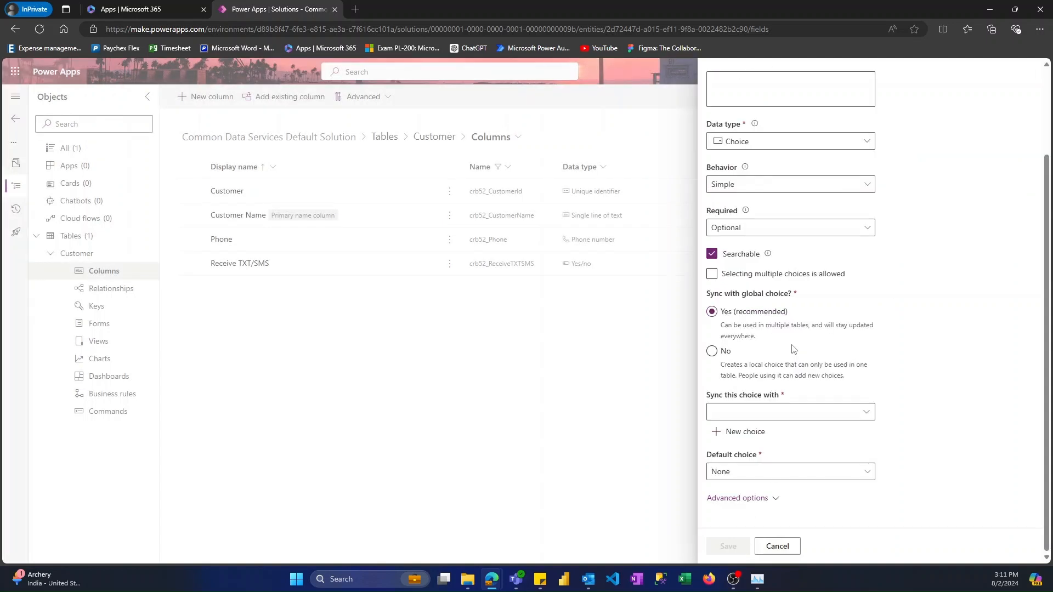
- Sync the Phone Carrier column with the Phone Carrier Choice global choice, leave the default choice as None, and save the column
scroll(795, 348, "up", 3)
scroll(803, 349, "down", 3)
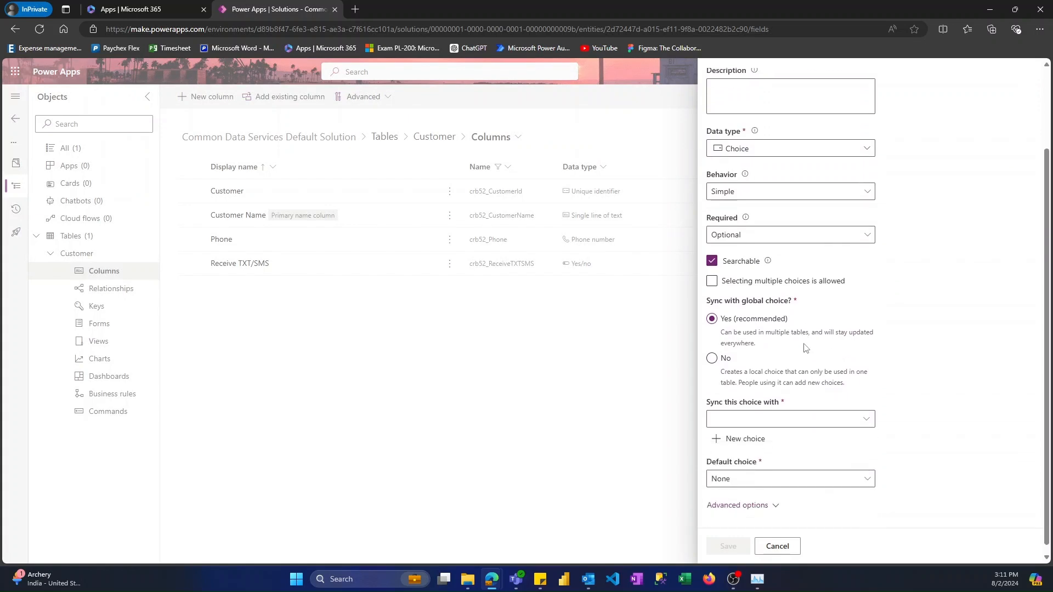
left_click(782, 413)
left_click(866, 414)
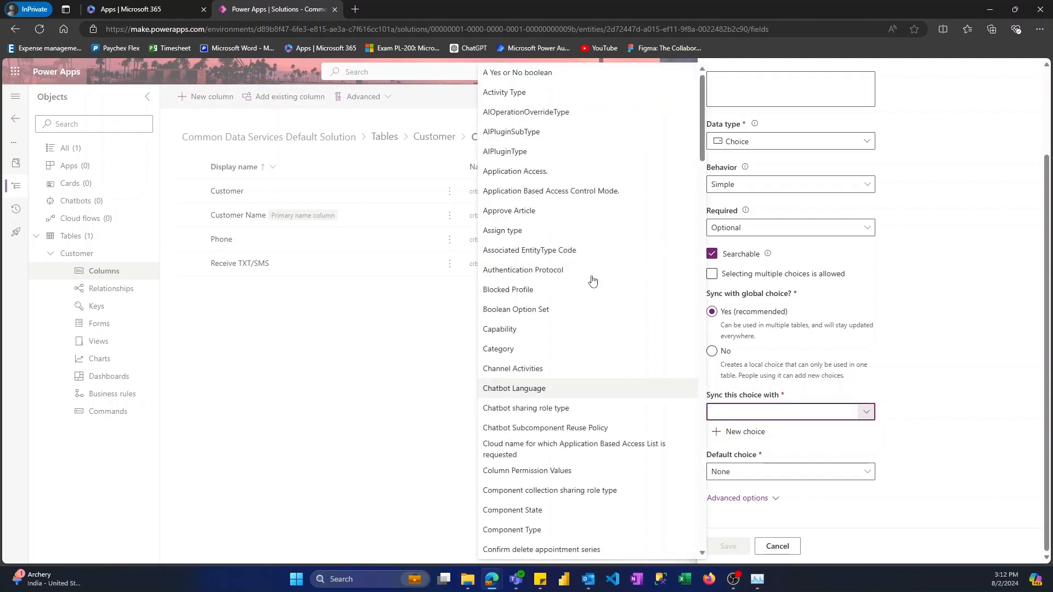
scroll(598, 296, "down", 6)
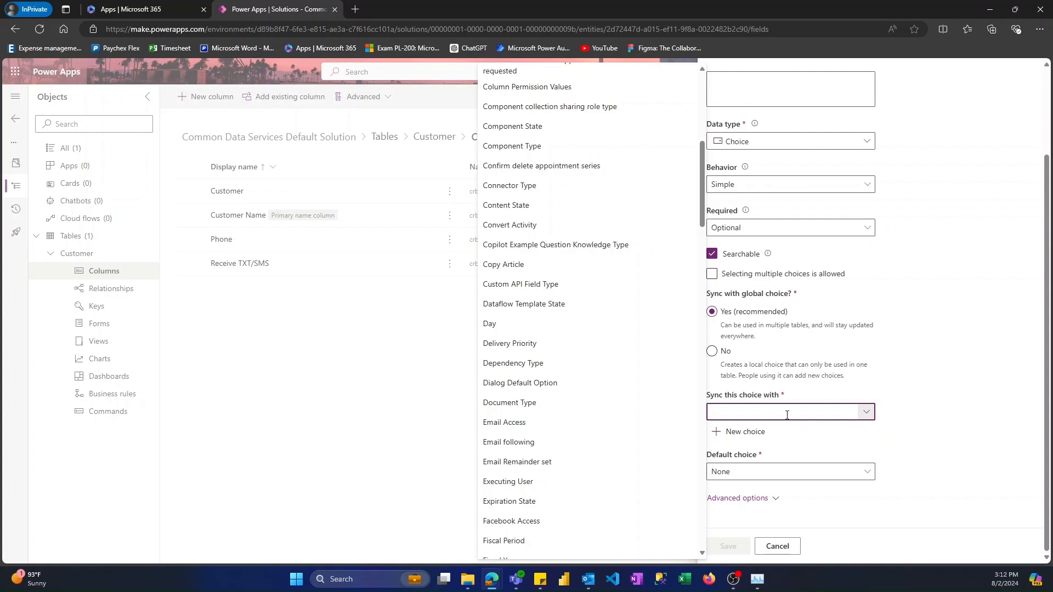
type("phone")
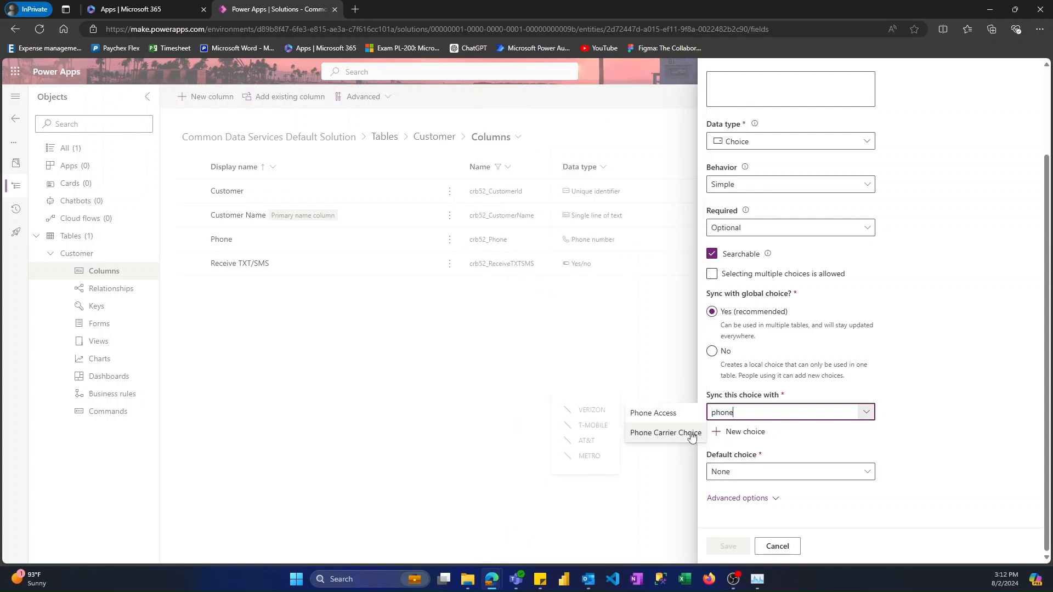
left_click(665, 433)
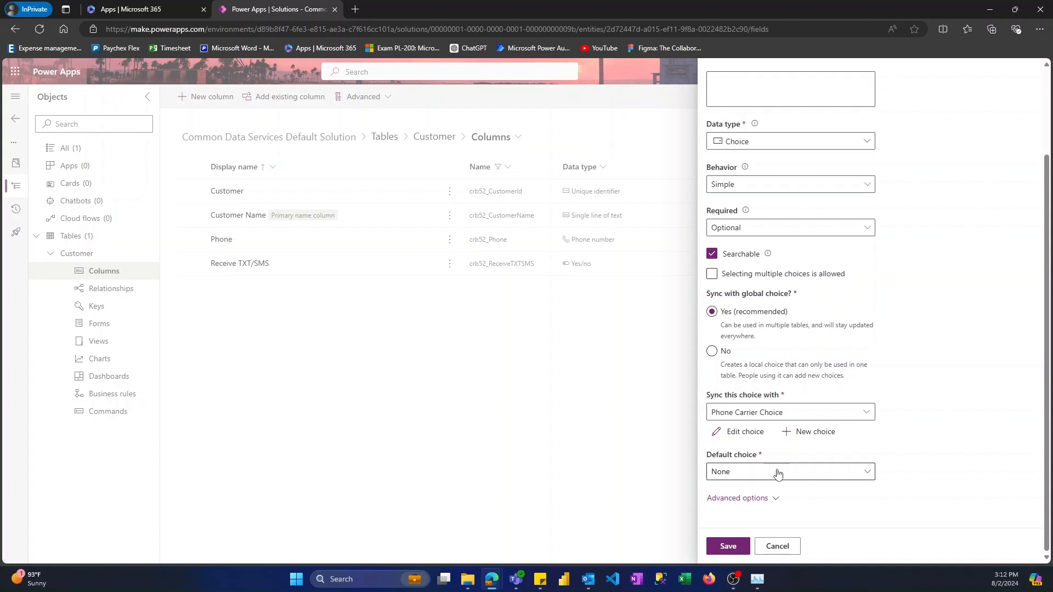
left_click(729, 545)
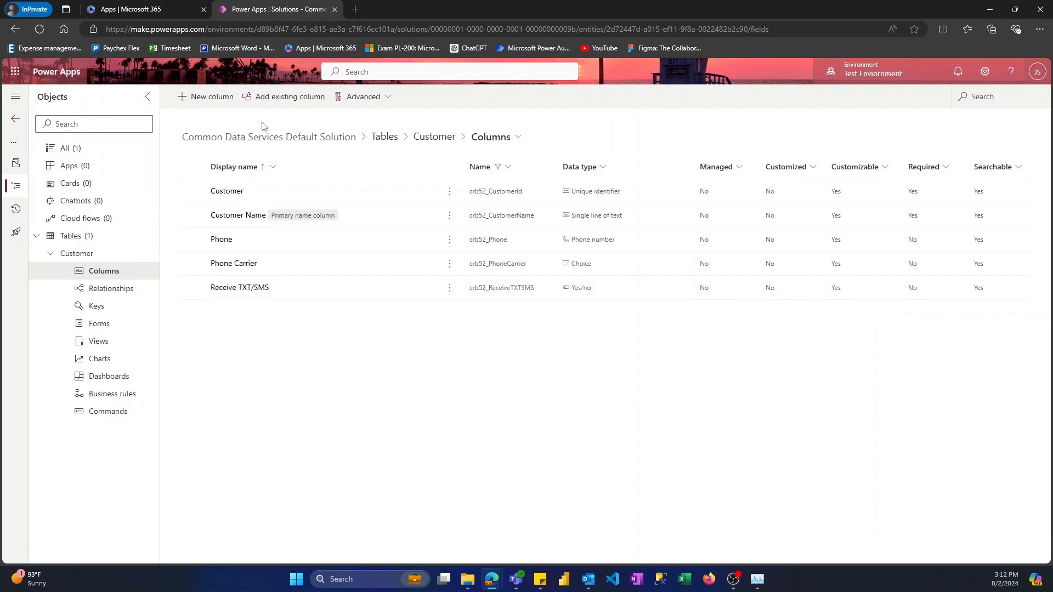
- Start a new Customer column named Reviews and set its data type to single line of text with the Text area format
left_click(226, 98)
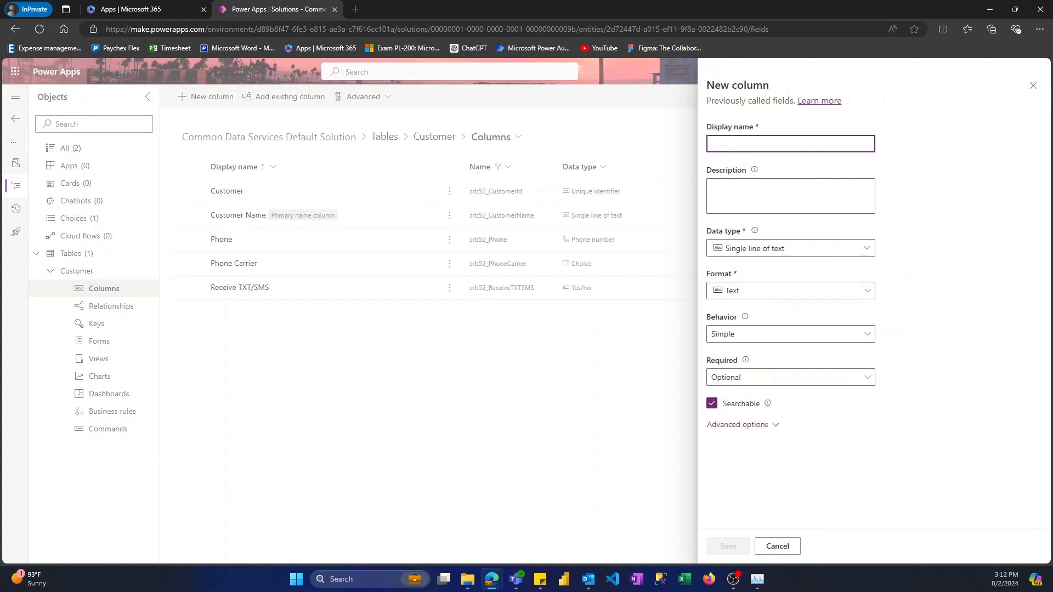
type("Reviews")
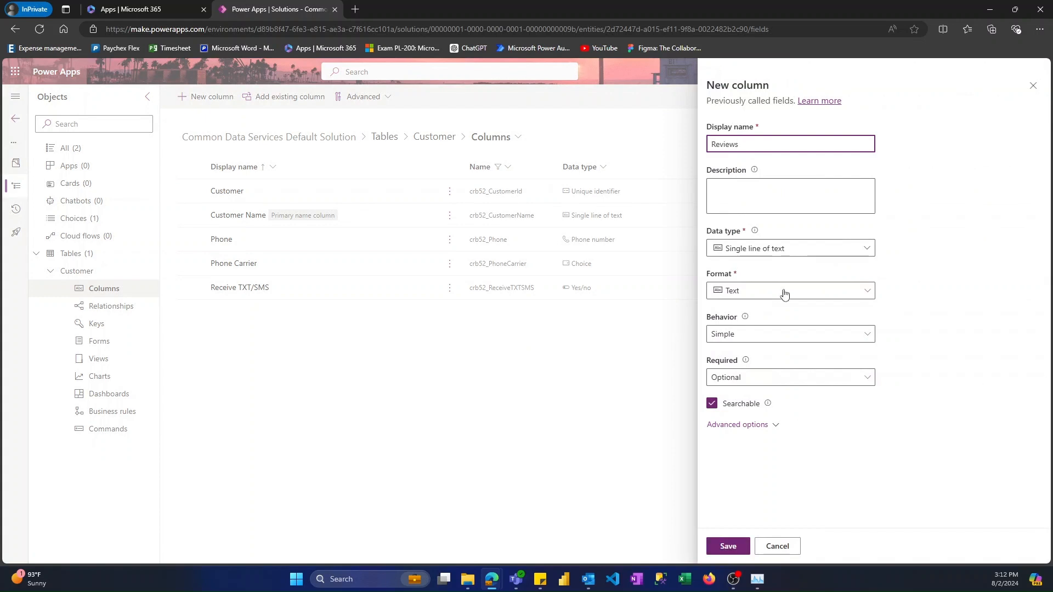
left_click(801, 257)
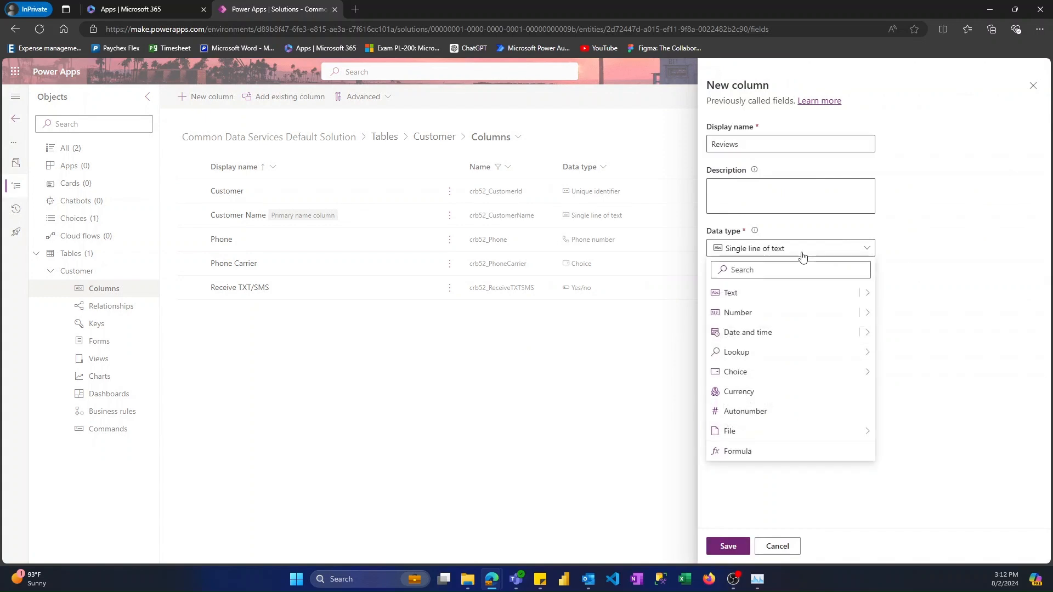
mouse_move(860, 299)
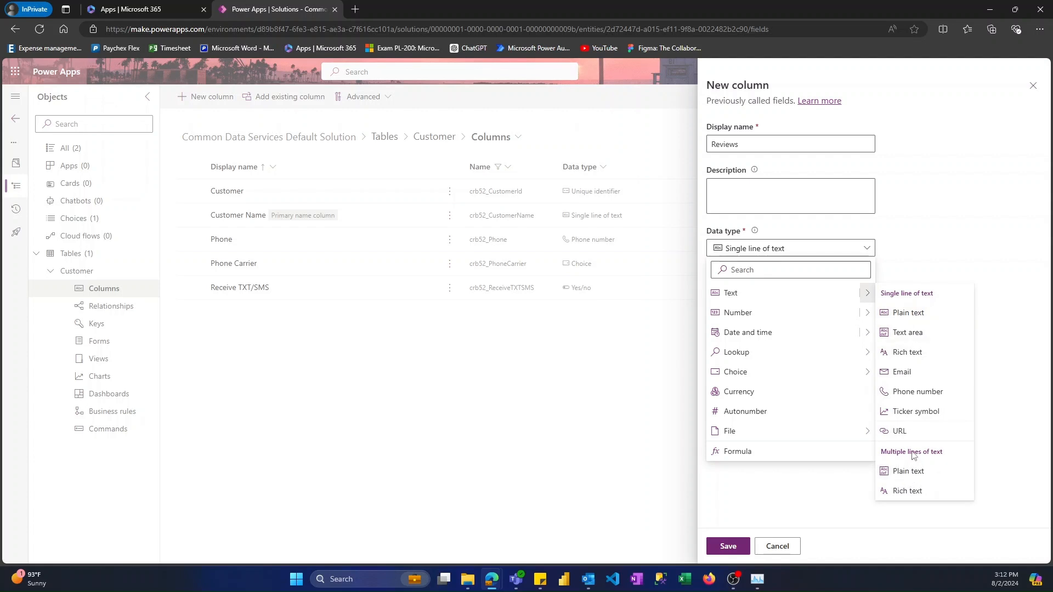
left_click(917, 332)
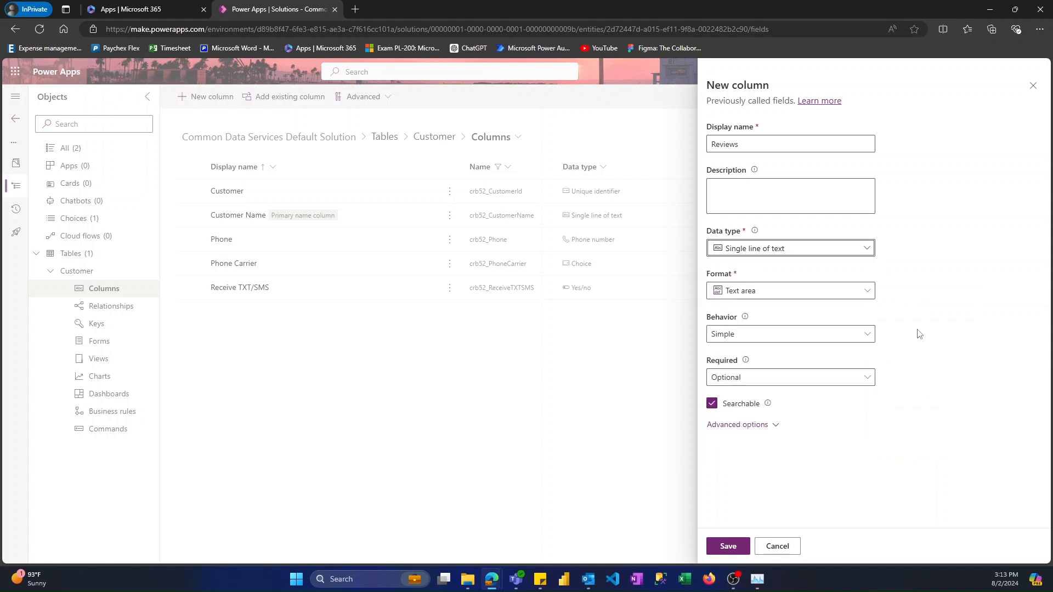
- Try to set the maximum character count of the Reviews text area column to 100000 in its advanced options
left_click(747, 428)
scroll(757, 434, "down", 2)
left_click(766, 402)
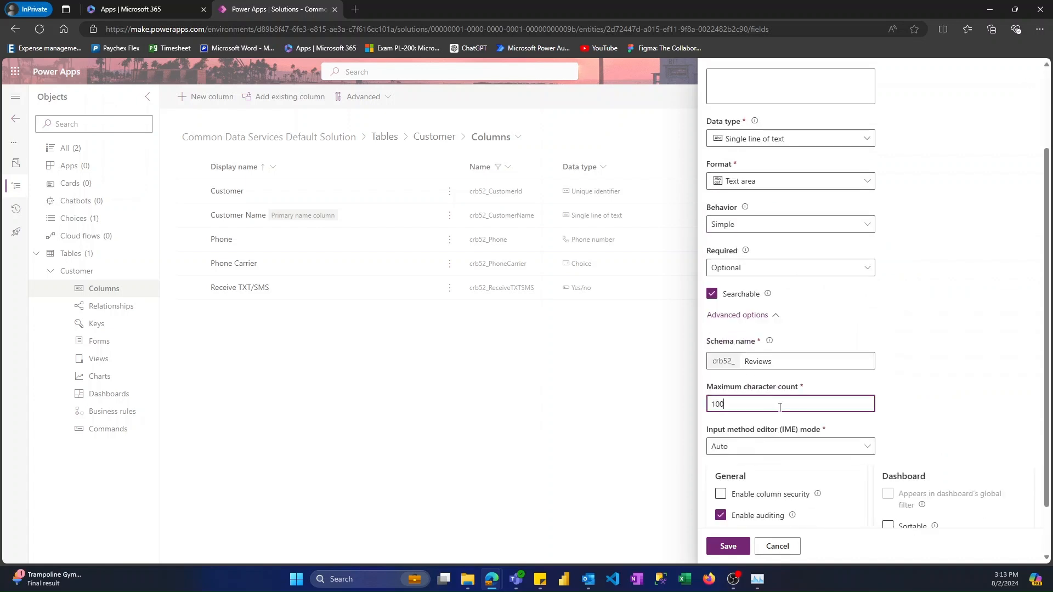
type("000")
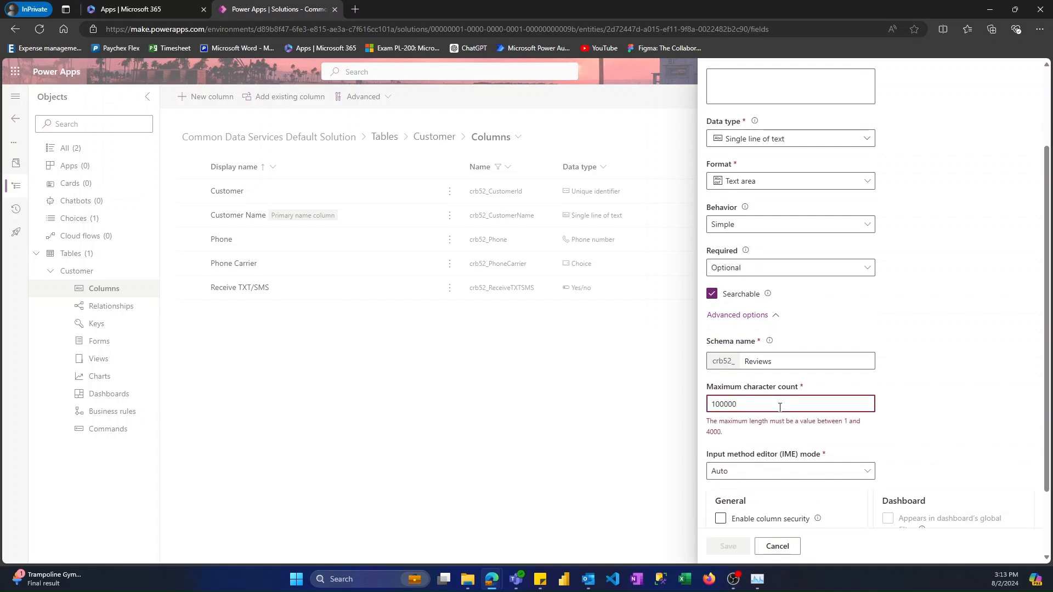
scroll(811, 351, "up", 2)
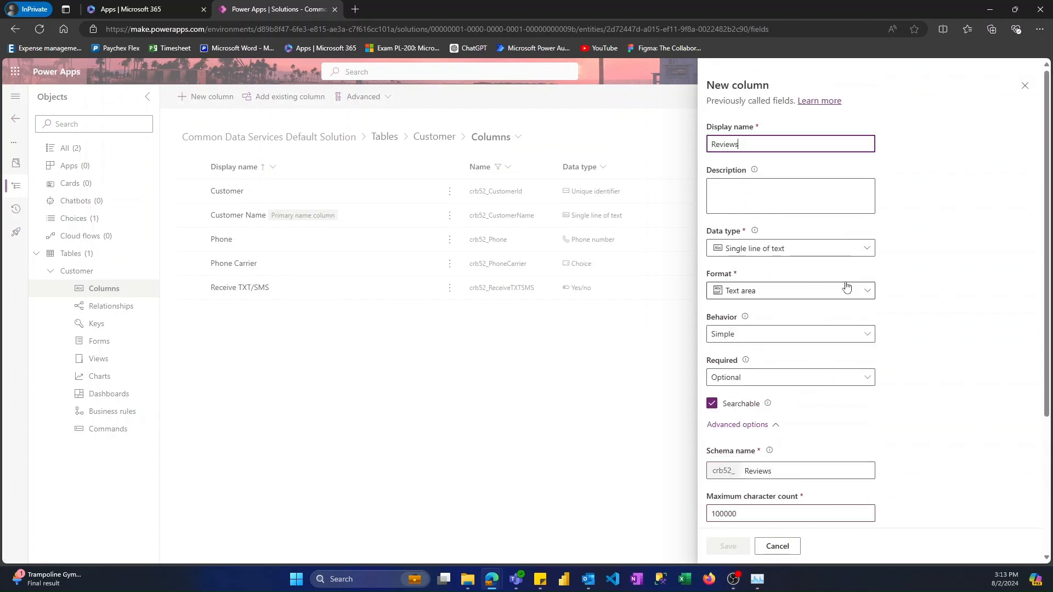
- Switch the Reviews data type to multiple lines of plain text and try a maximum character count of 20000000
left_click(870, 258)
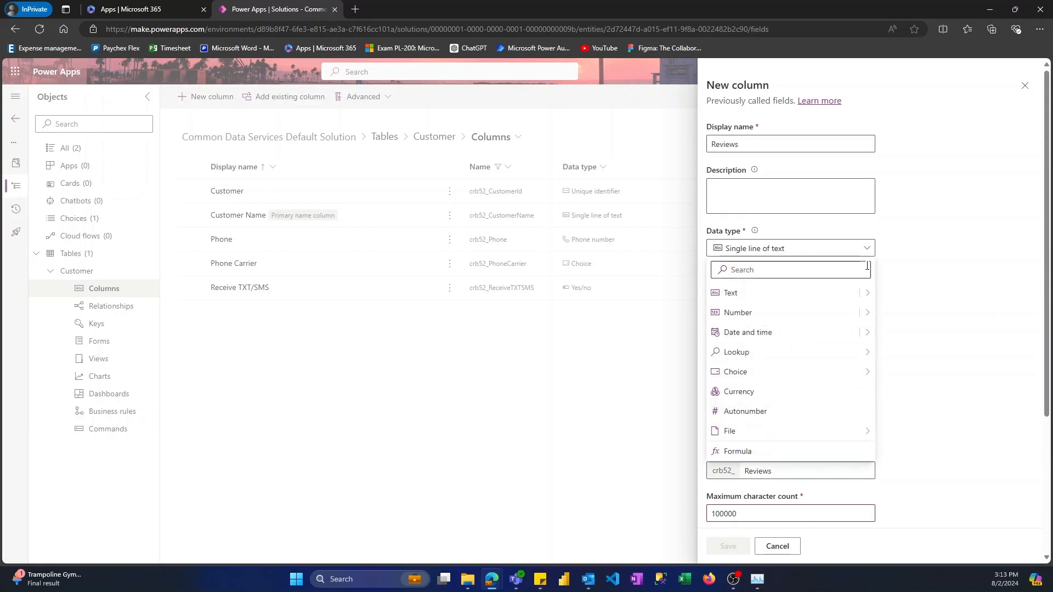
left_click(927, 477)
scroll(789, 400, "down", 2)
left_click(801, 362)
type("00000")
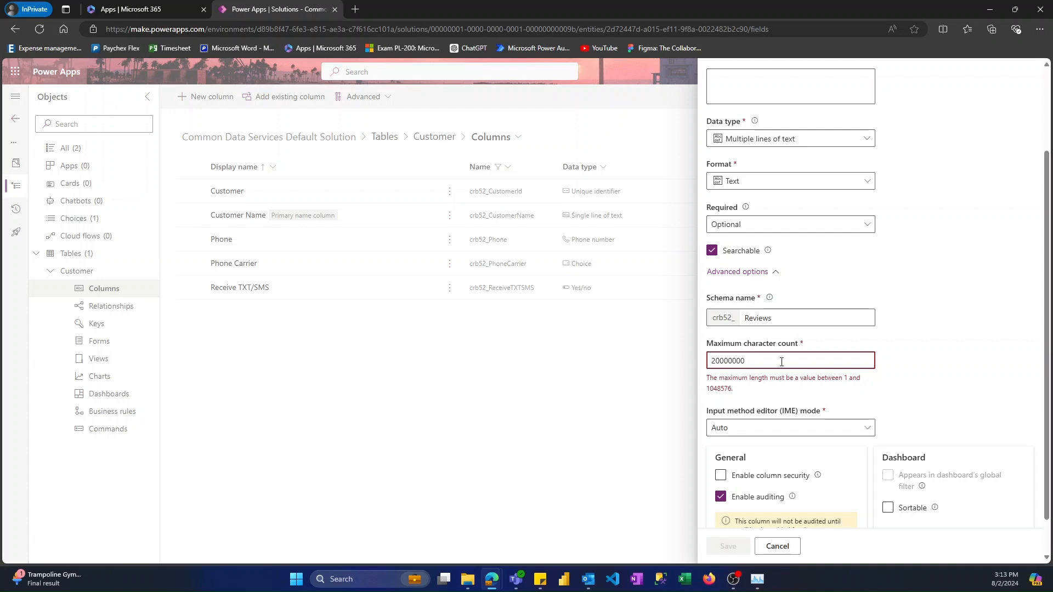
- Set the Reviews data type back to single line of text with the Text area format, and save the column
scroll(795, 357, "up", 2)
left_click(830, 255)
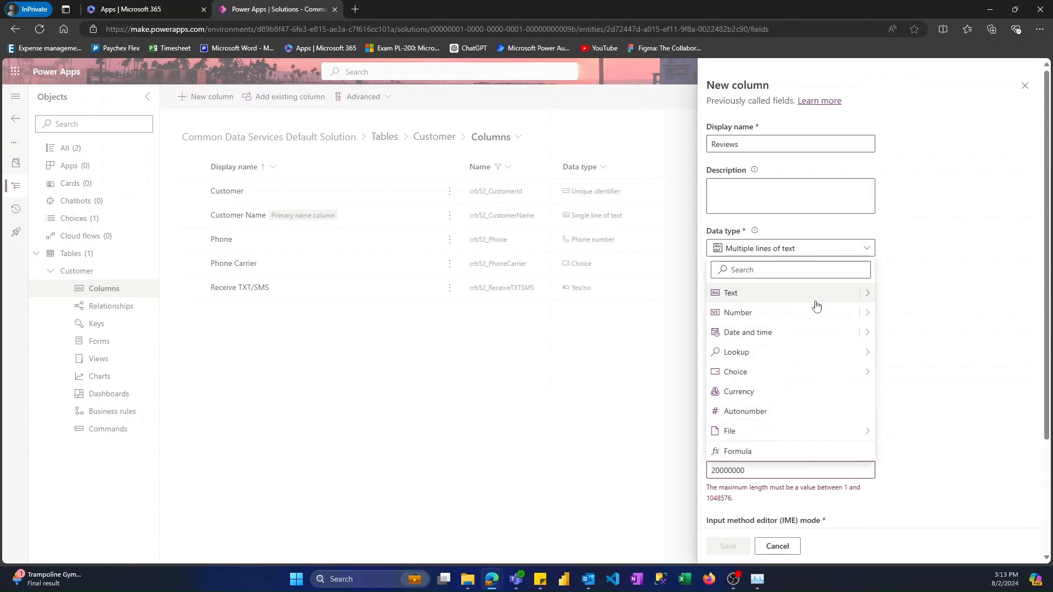
left_click(865, 294)
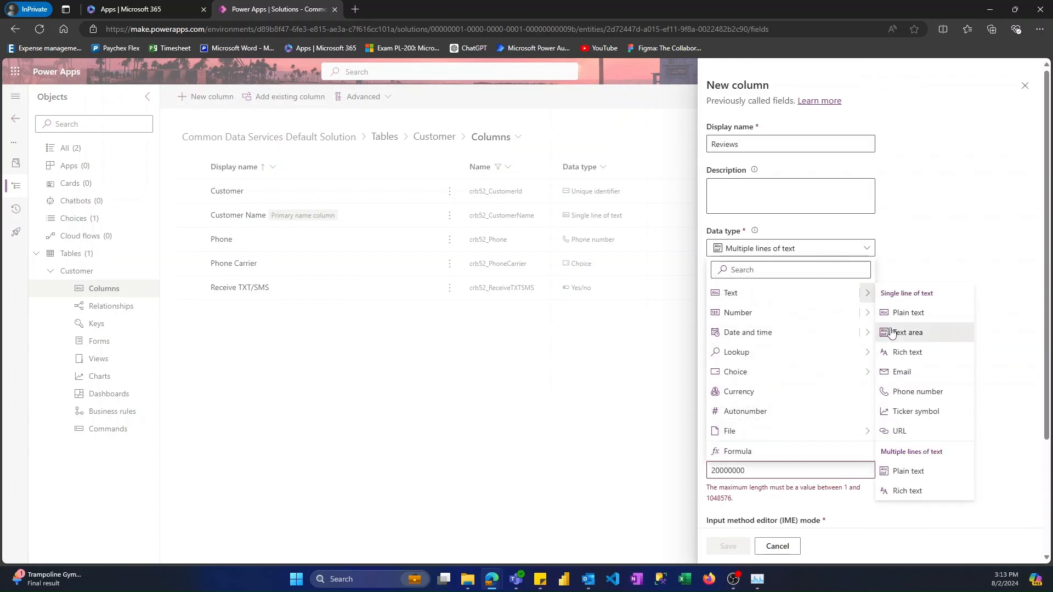
left_click(892, 332)
scroll(814, 384, "down", 2)
left_click(784, 398)
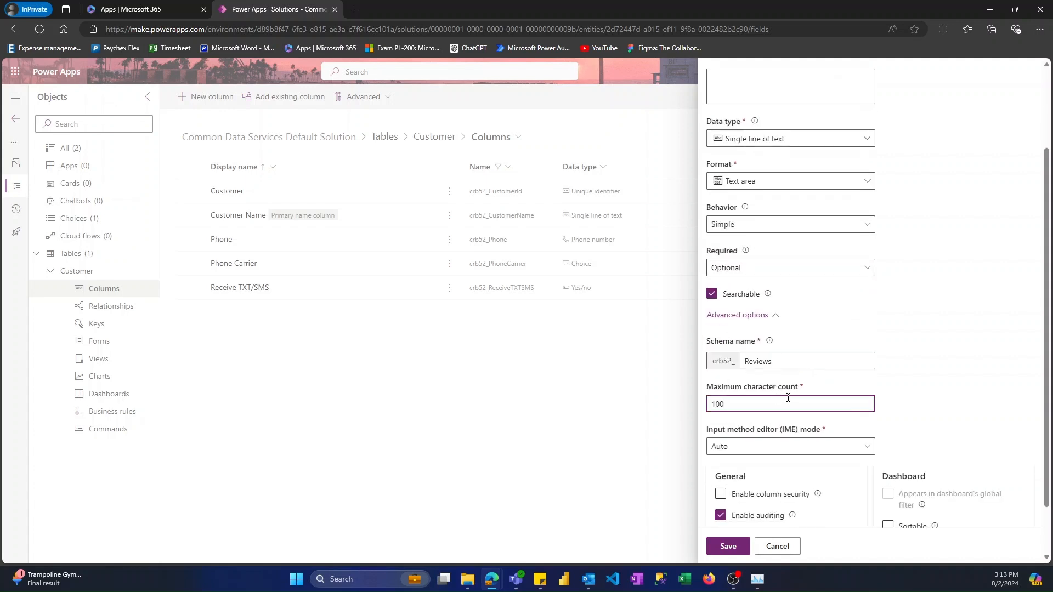
left_click(851, 354)
scroll(851, 353, "up", 5)
scroll(851, 354, "down", 6)
left_click(728, 546)
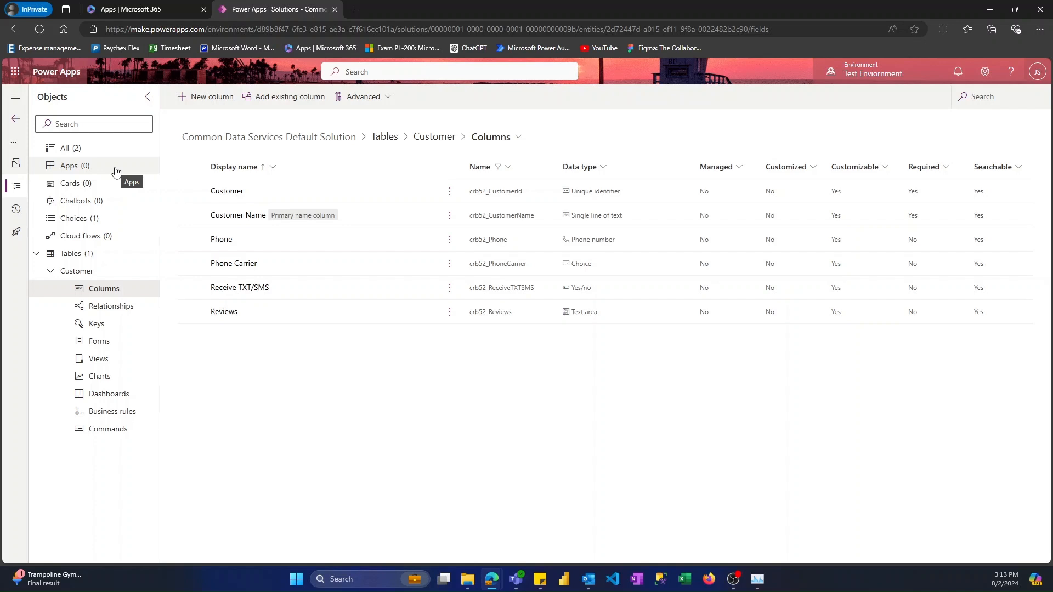
- Return to the Customer table, list its views, and open the Active Customers view for editing
left_click(434, 137)
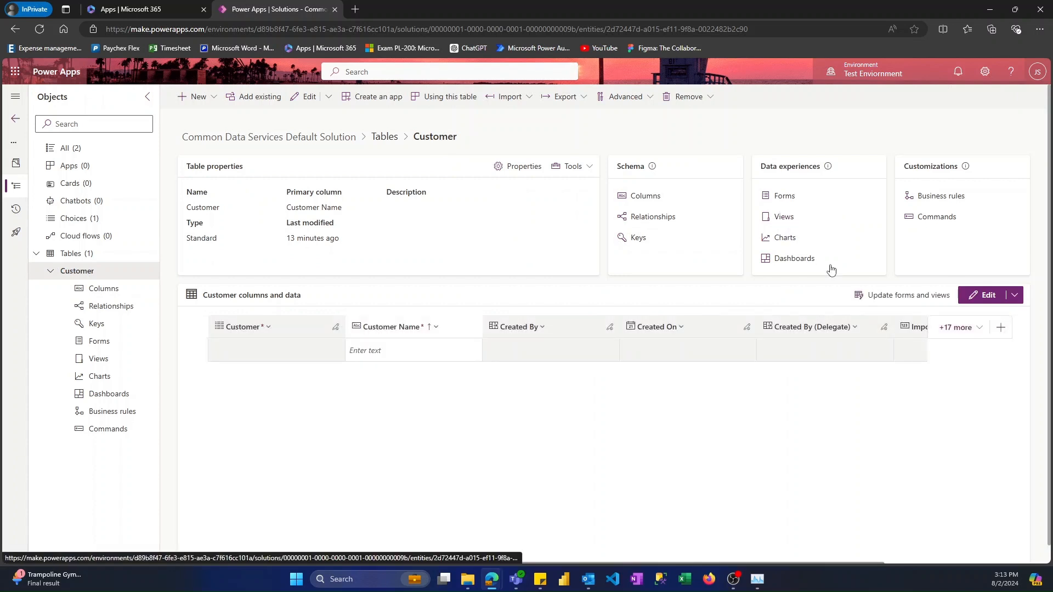
left_click(783, 218)
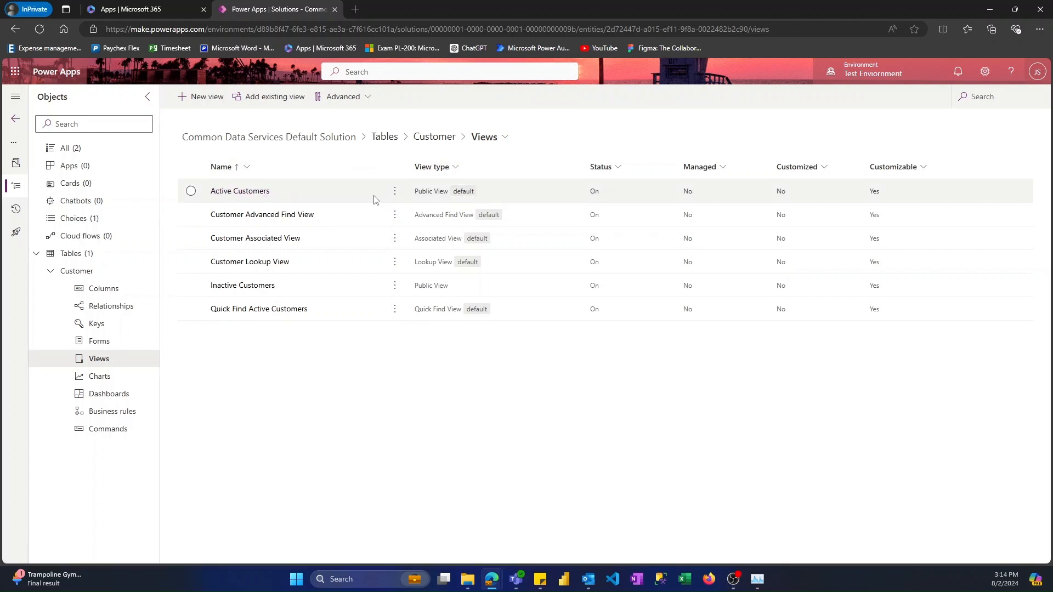
left_click(258, 197)
left_click(258, 198)
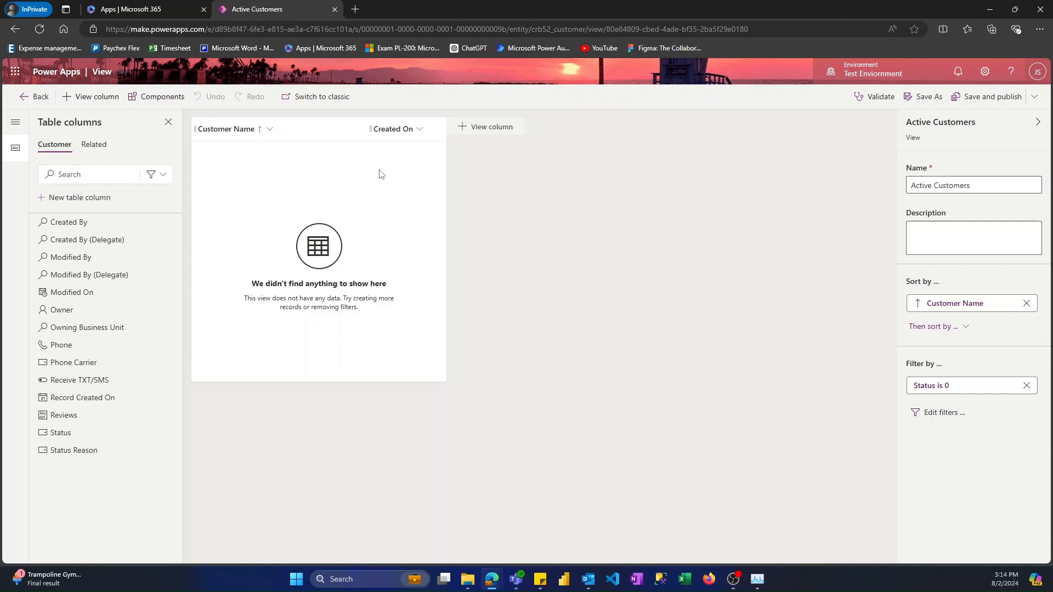
- Remove the Created On column from the Active Customers view and add the Phone column
left_click(402, 131)
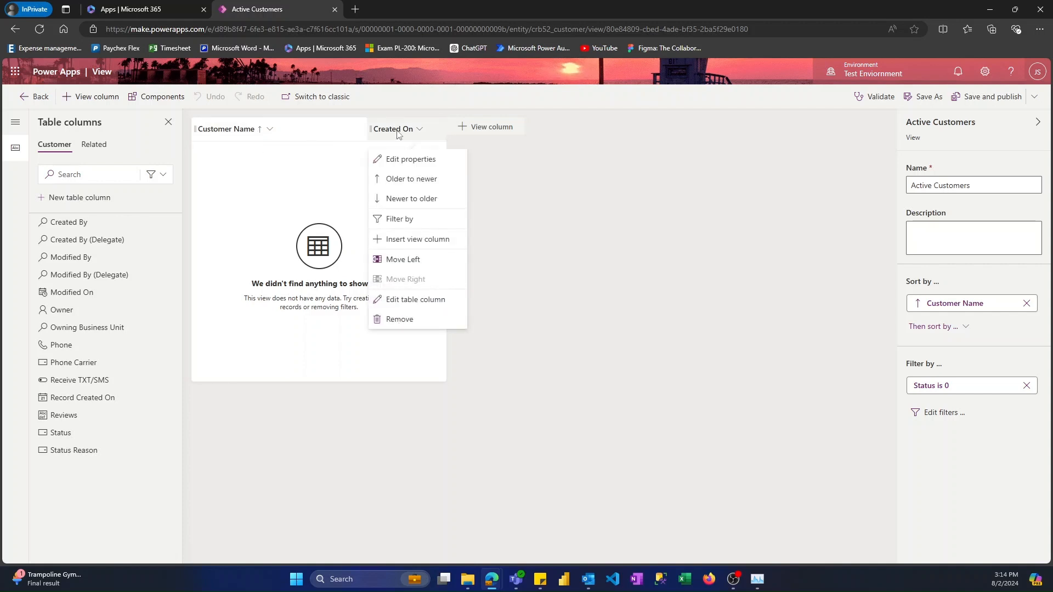
left_click(423, 319)
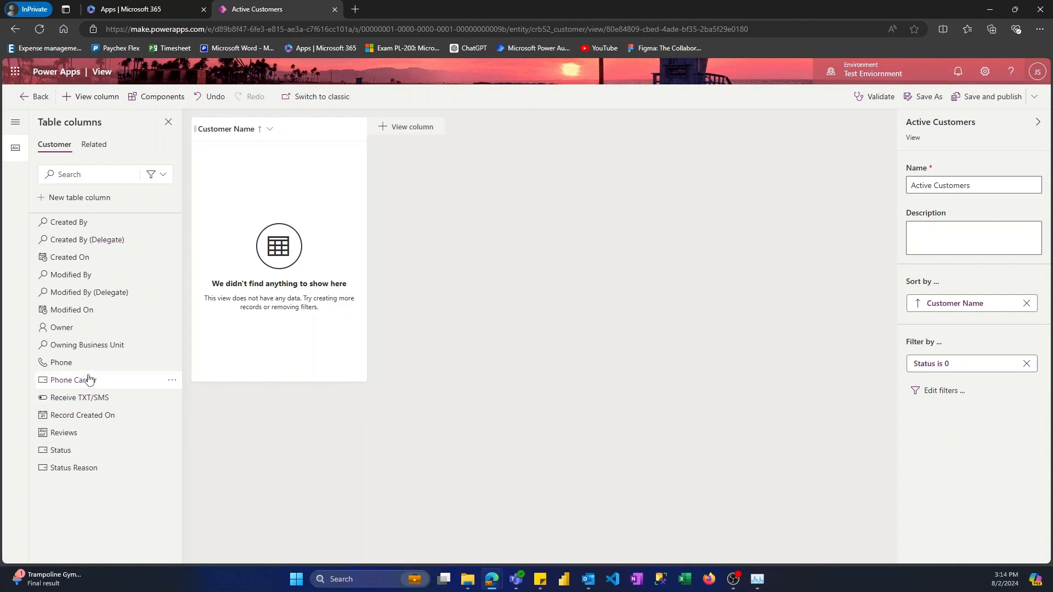
mouse_move(89, 379)
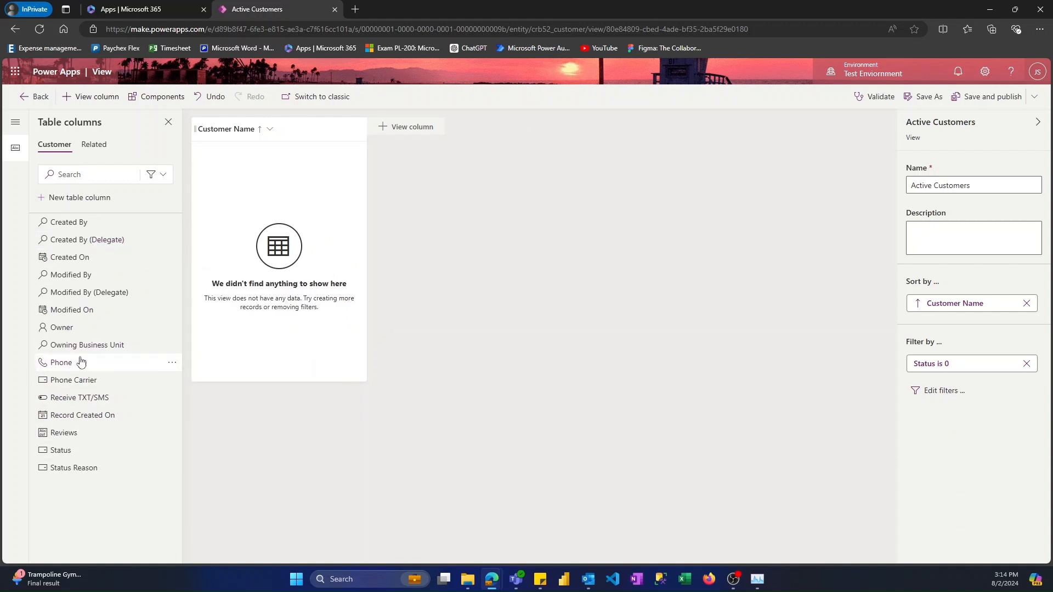
left_click(81, 361)
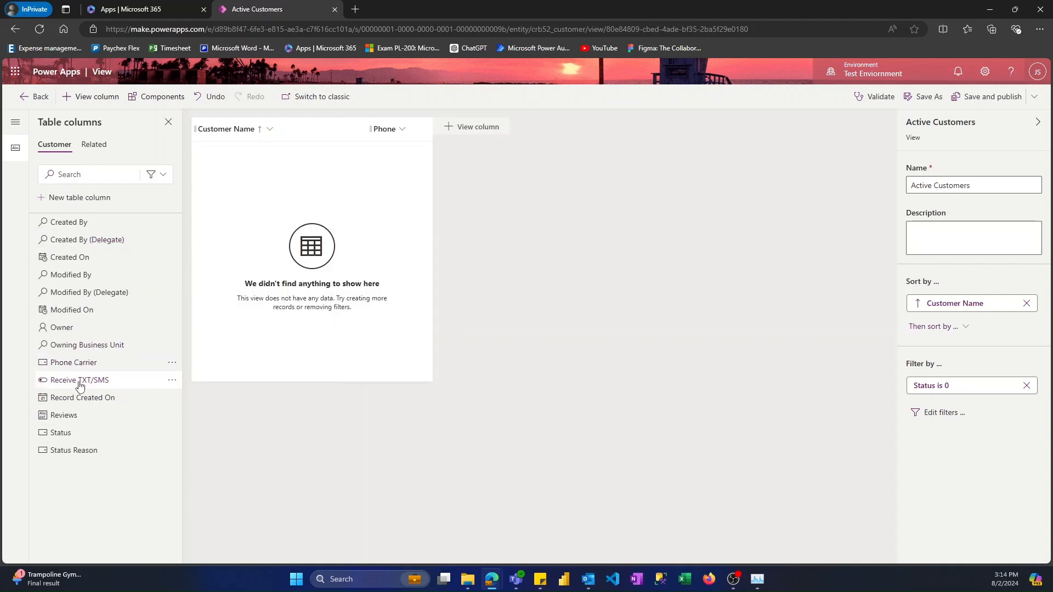
- Add the Reviews column to the Active Customers view, widen the Phone column, and save and publish the view
left_click(70, 417)
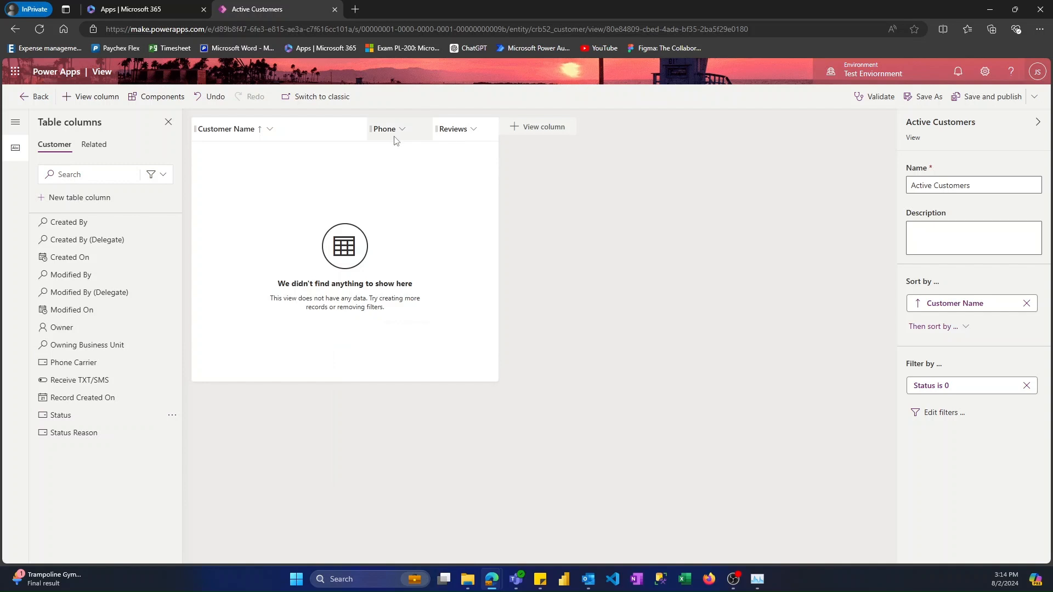
left_click_drag(434, 132, 500, 133)
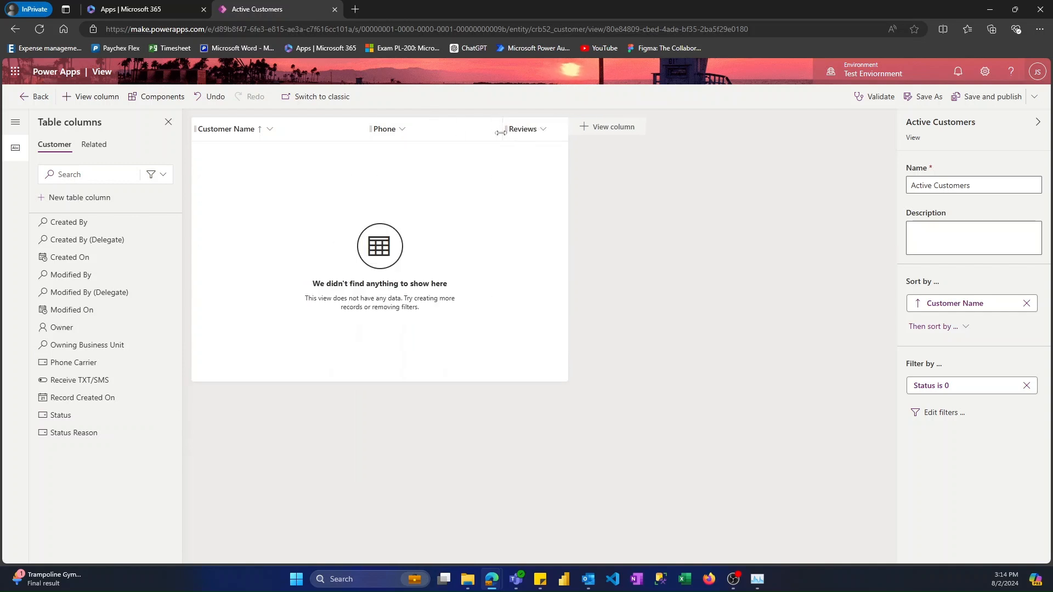
left_click(968, 104)
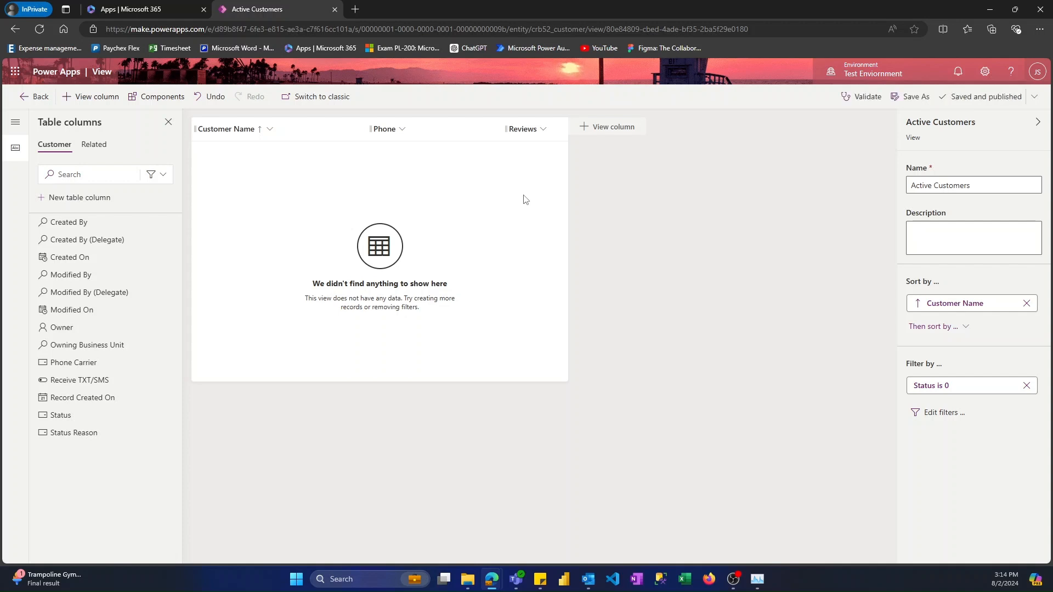
- Leave the view editor, return to the Customer table, and list its forms
left_click(35, 97)
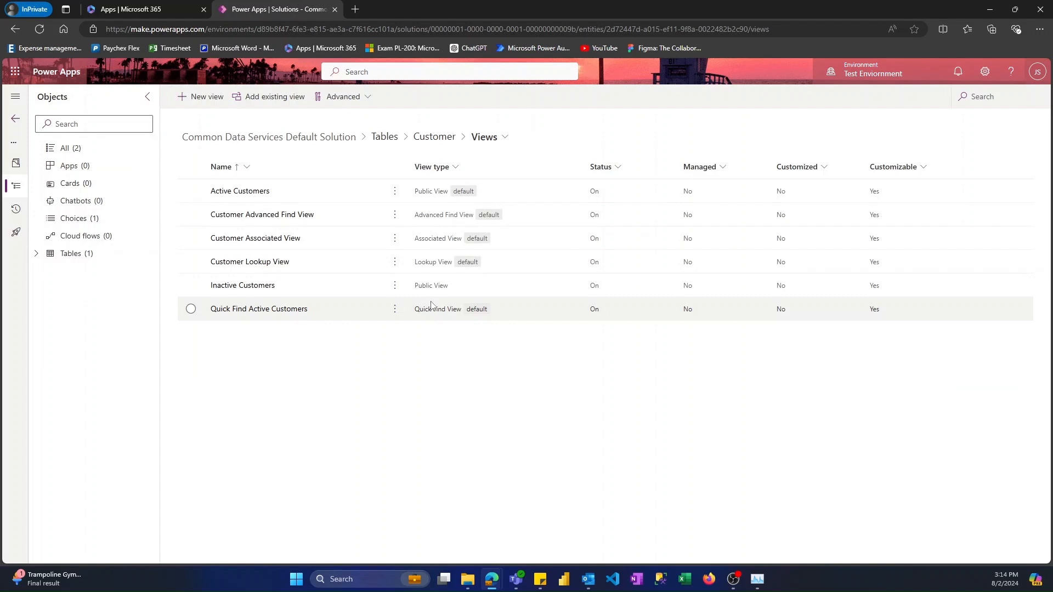
left_click(445, 142)
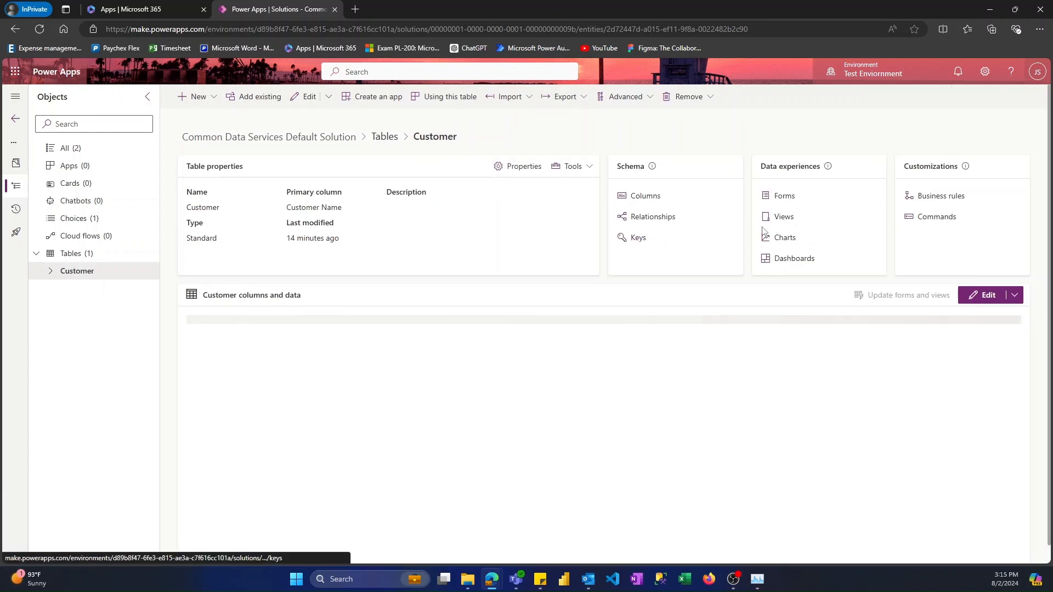
left_click(773, 198)
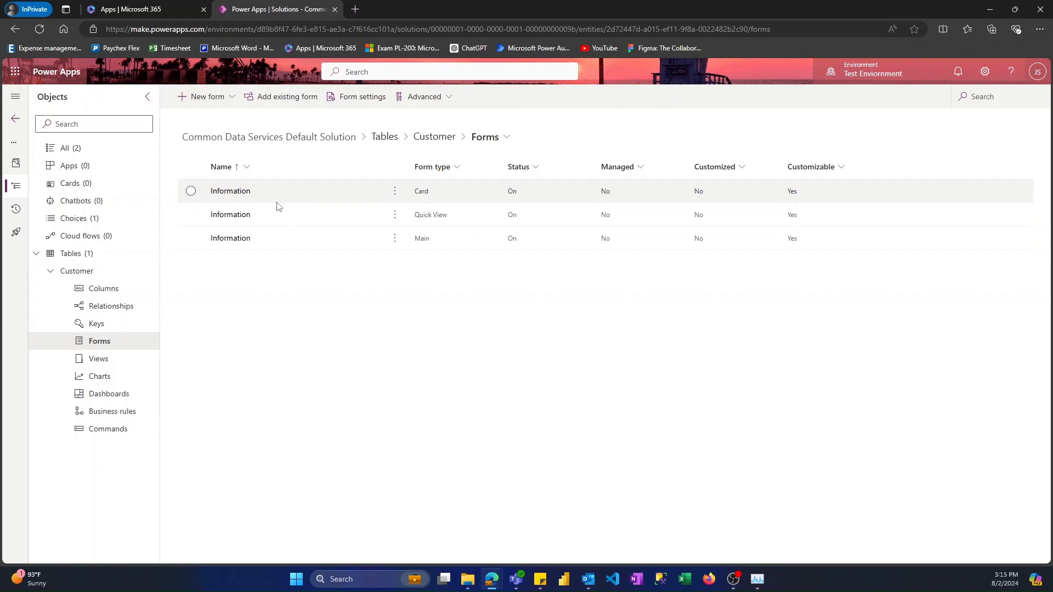
- Open the Customer table's main Information form for editing and move the Owner field into the form header
left_click(243, 245)
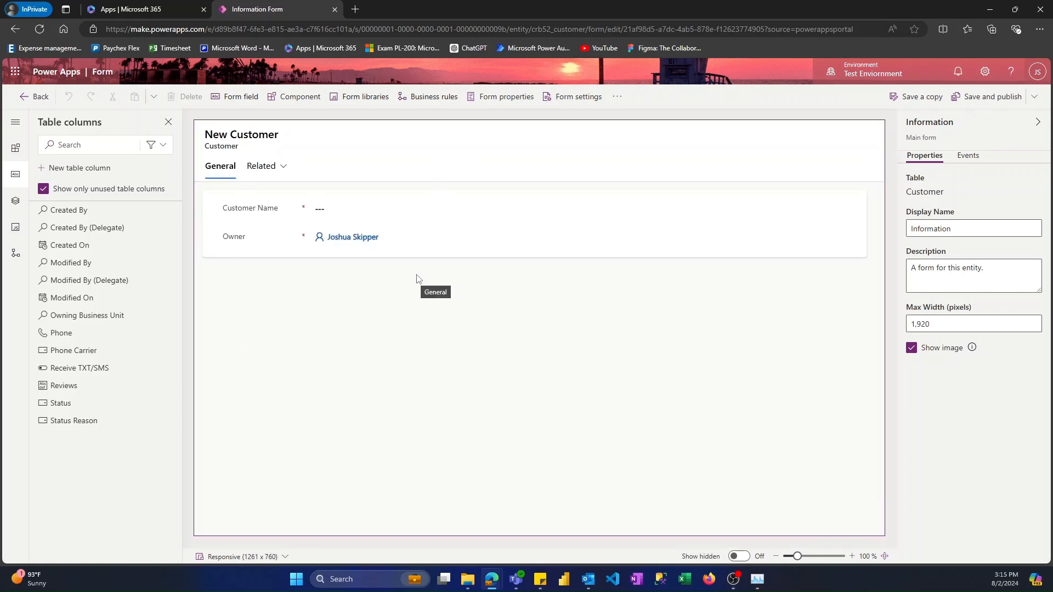
left_click(416, 255)
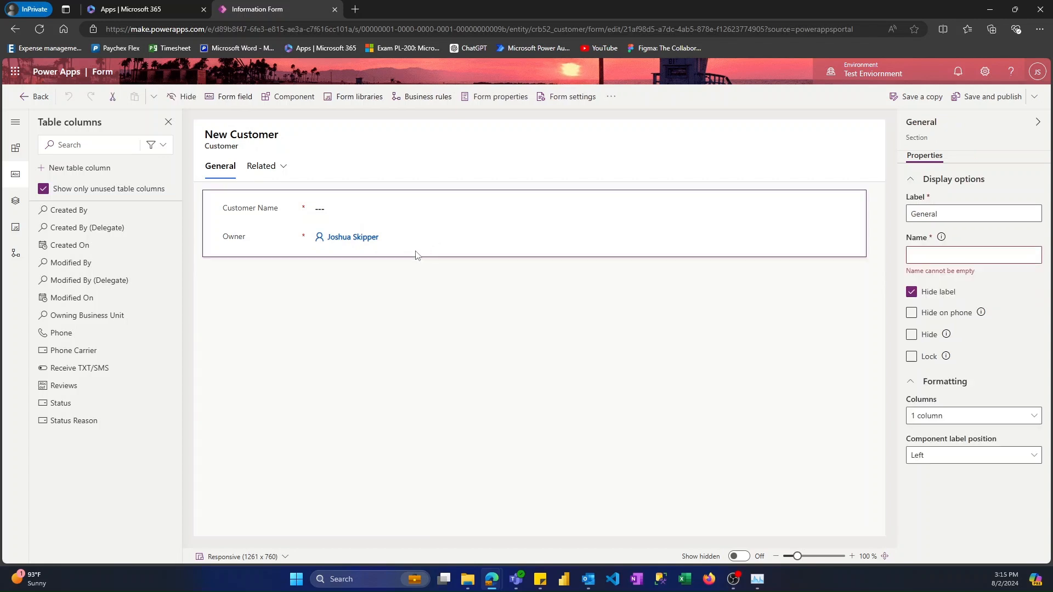
left_click_drag(306, 242, 847, 134)
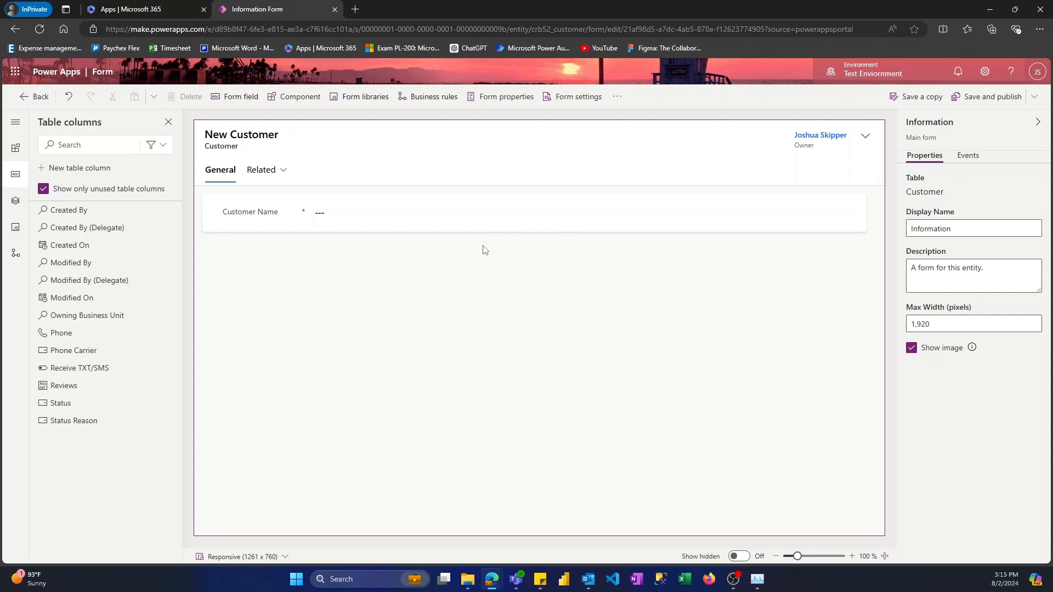
- Try a two-column layout for the form's General section and set it back to one column
left_click(482, 230)
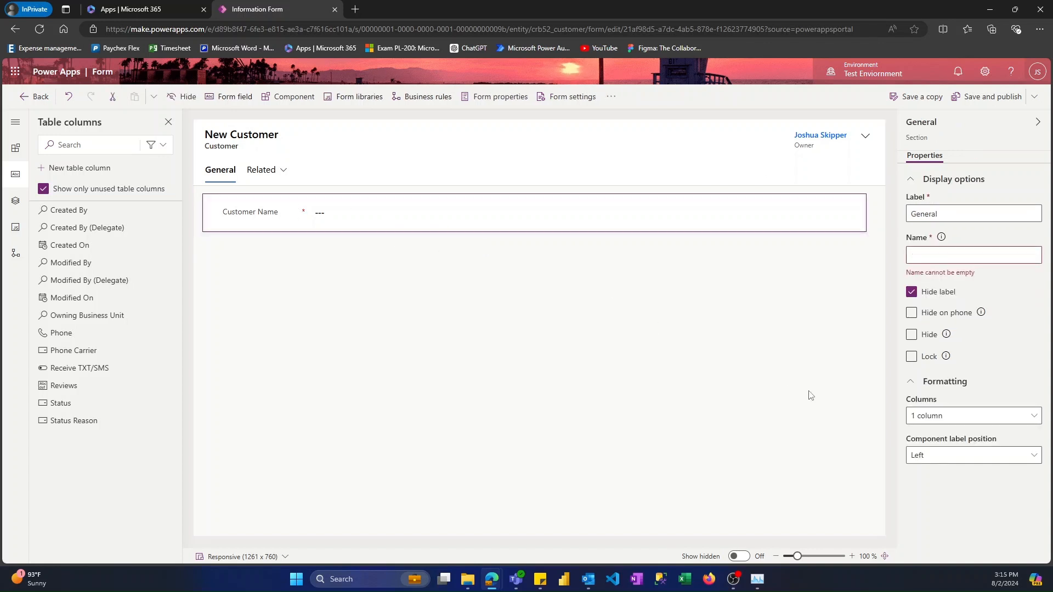
left_click(939, 416)
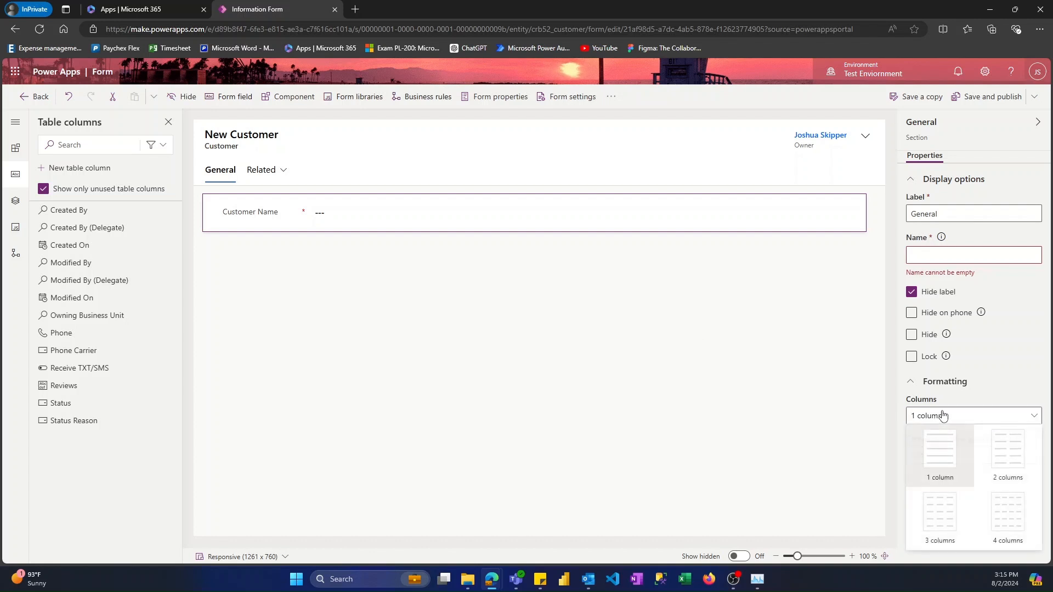
left_click(994, 450)
left_click(974, 418)
left_click(933, 452)
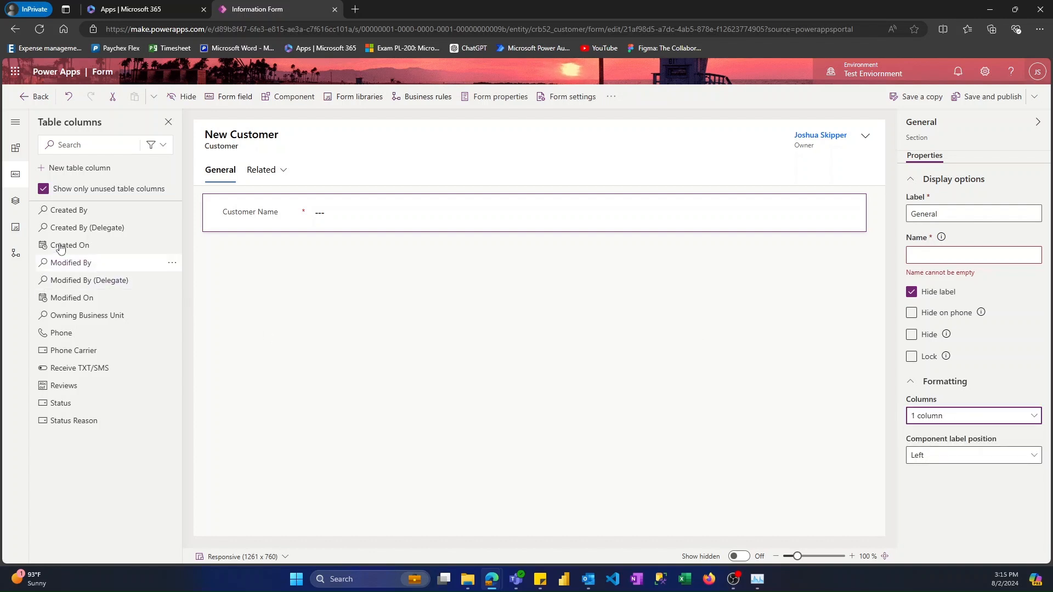
- Add the Phone Carrier and Phone fields below Customer Name in the form's General section
left_click_drag(68, 355, 315, 225)
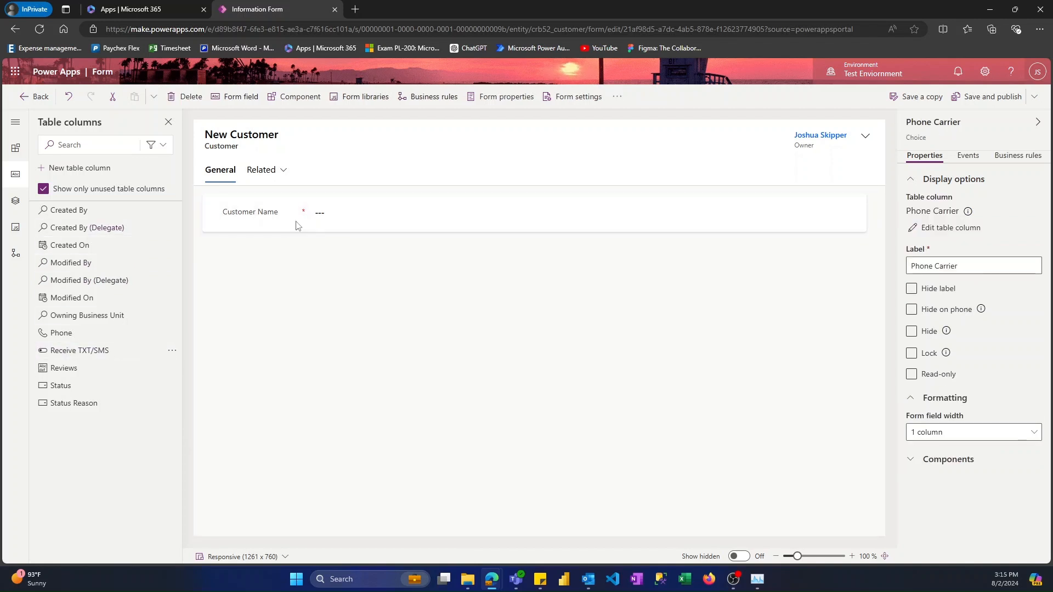
left_click(85, 333)
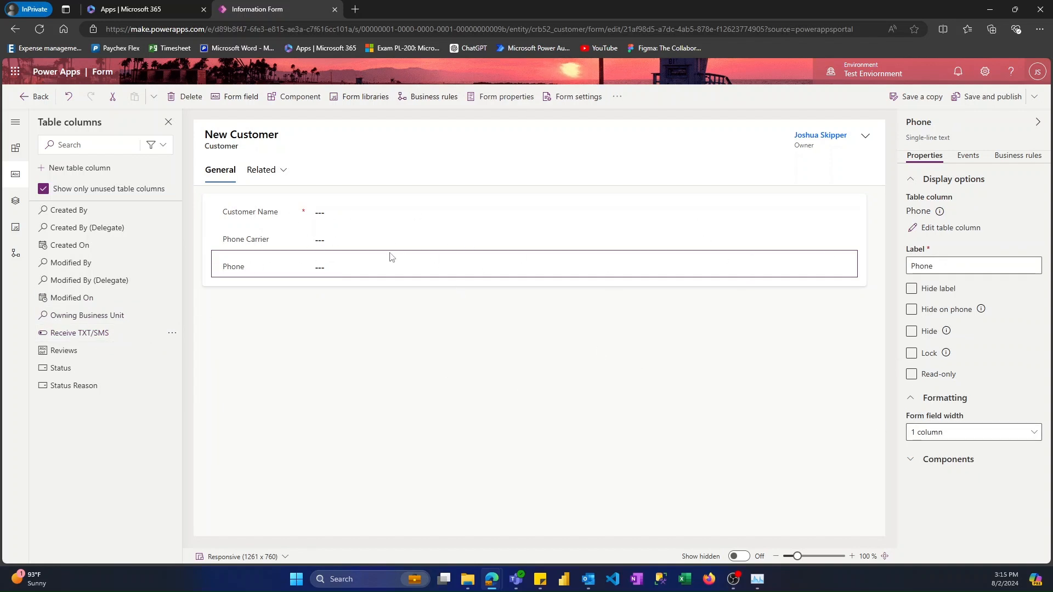
- Set the General section's layout to two columns
left_click(968, 437)
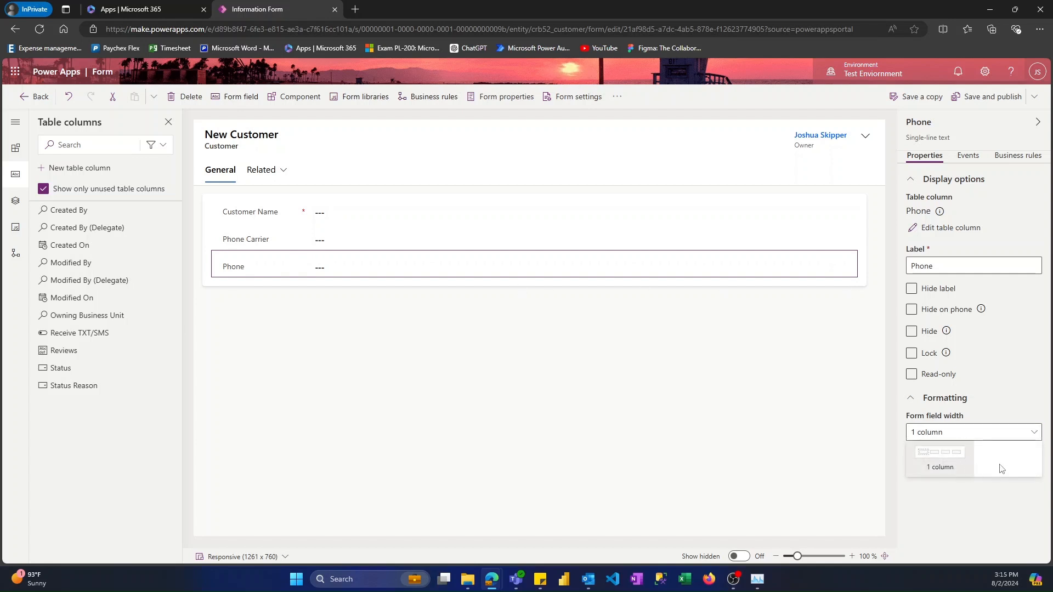
left_click(745, 283)
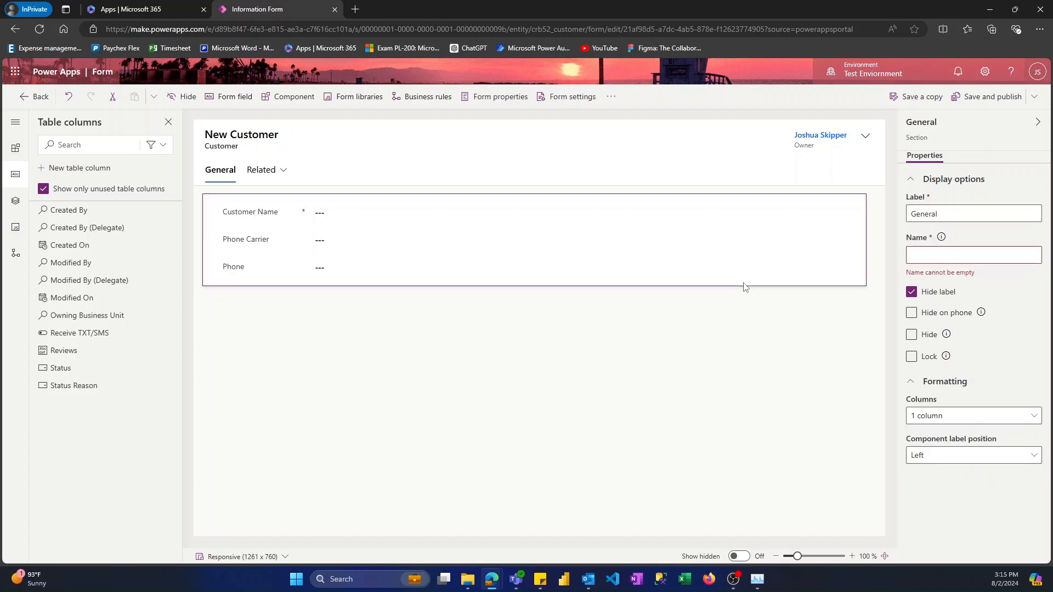
left_click(973, 418)
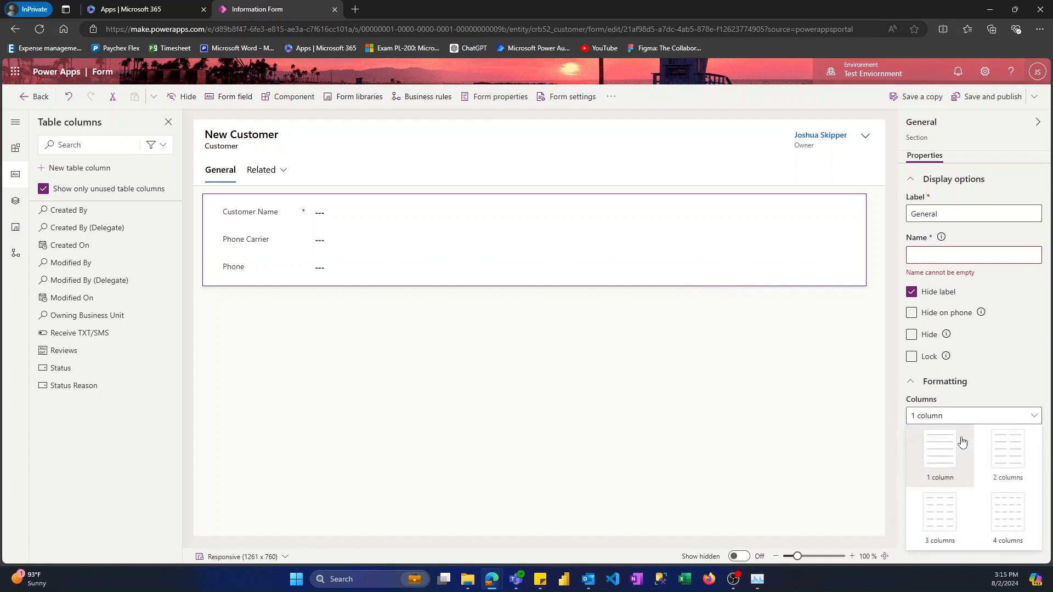
left_click(998, 454)
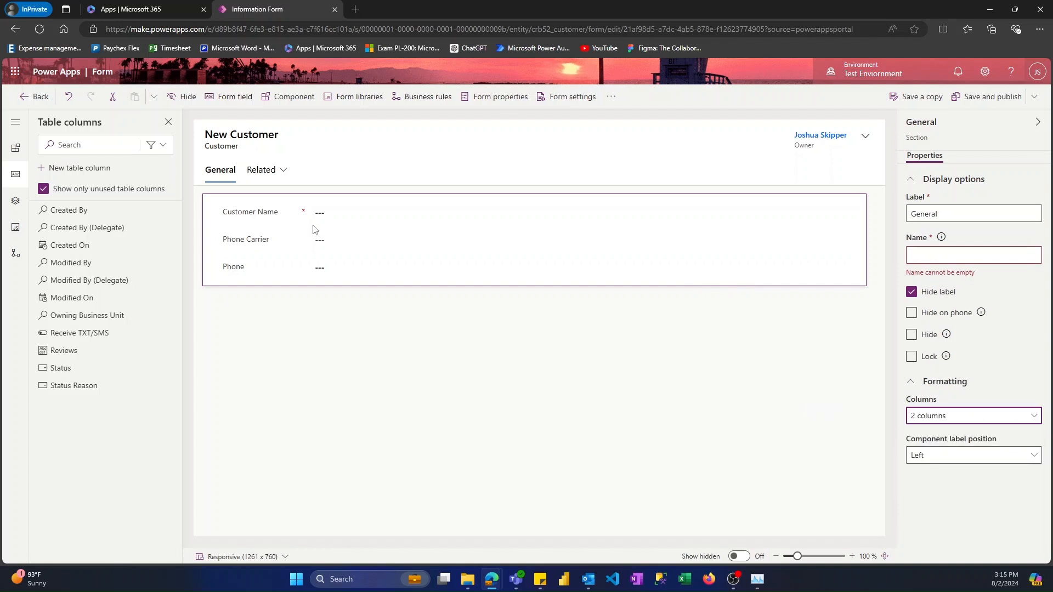
- Add the Receive TXT/SMS and Reviews fields, and order the first column as Customer Name, Receive TXT/SMS, Phone, Phone Carrier
left_click(103, 333)
left_click(106, 333)
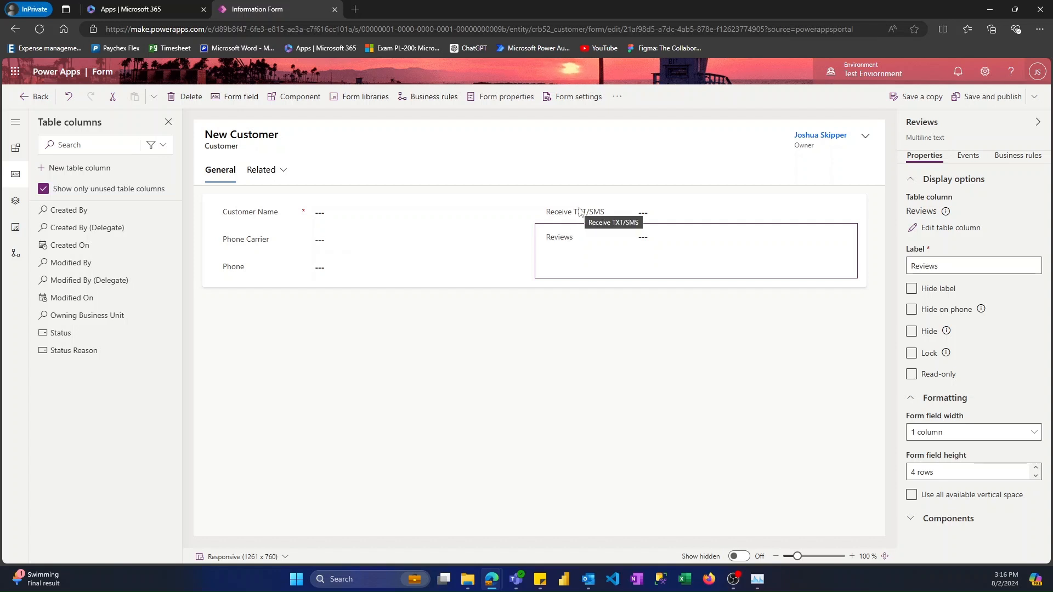
left_click_drag(579, 215, 337, 234)
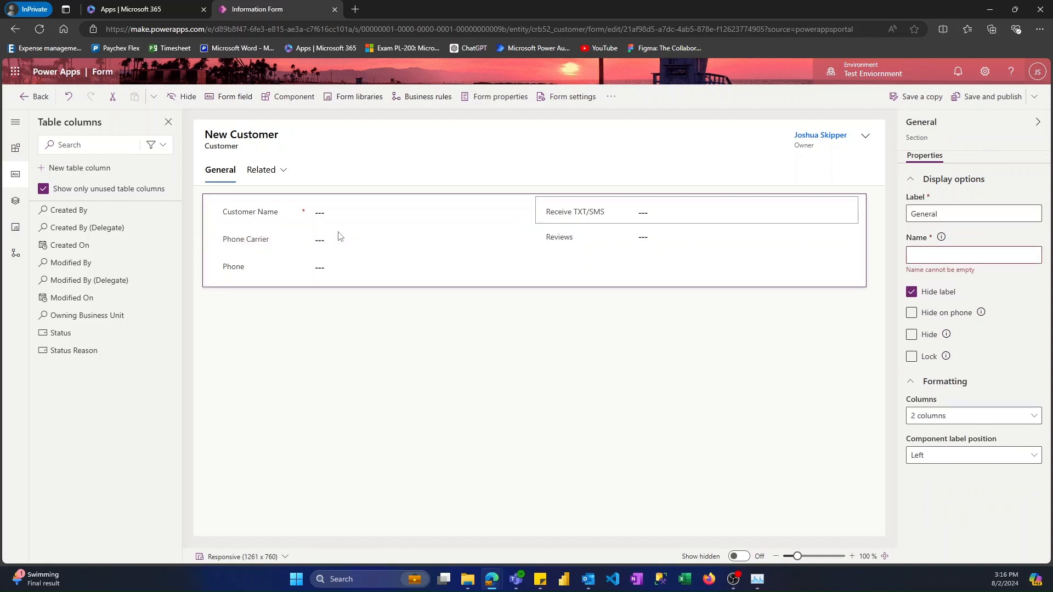
left_click_drag(277, 284, 284, 261)
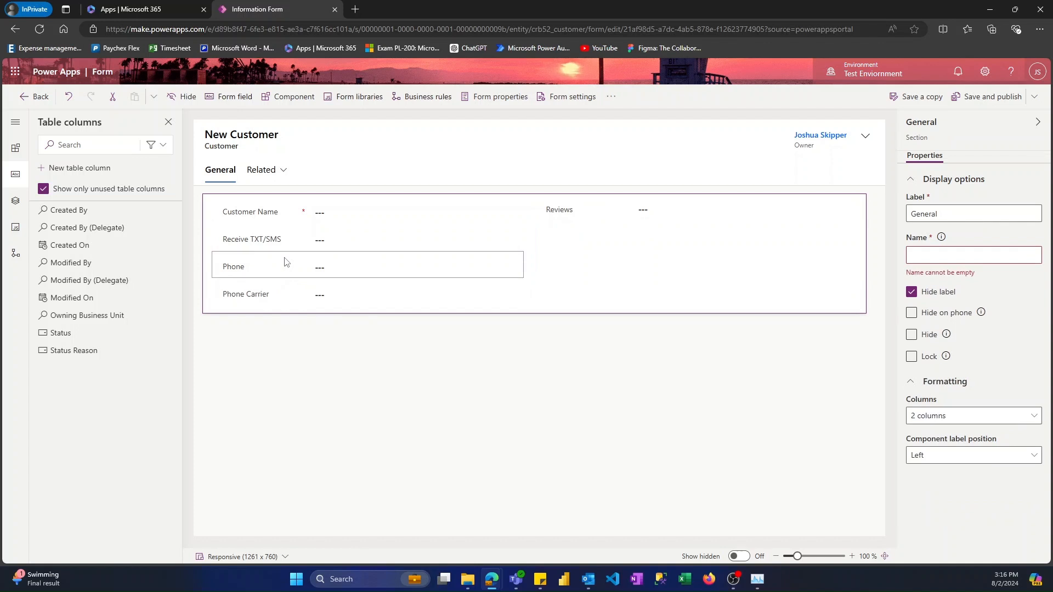
- Save and publish the Information form and return to the Customer table's forms list
left_click(358, 364)
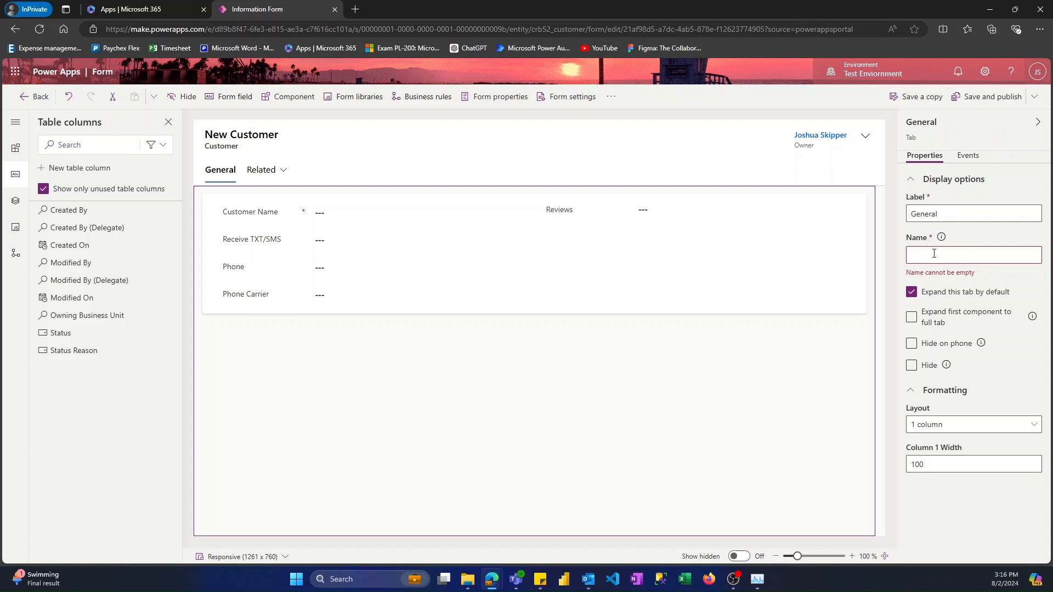
left_click(980, 94)
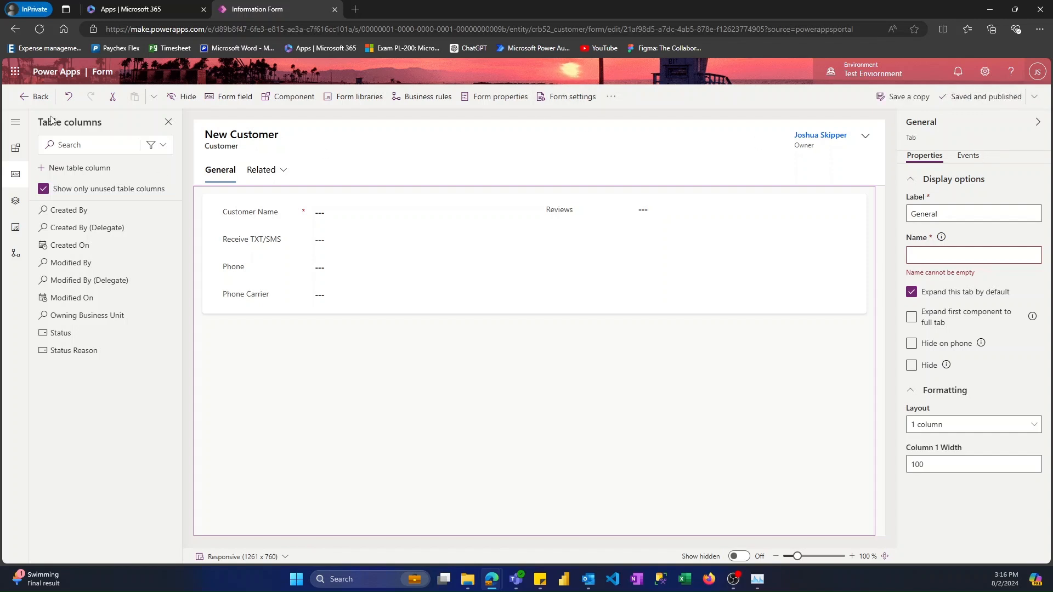
left_click(39, 99)
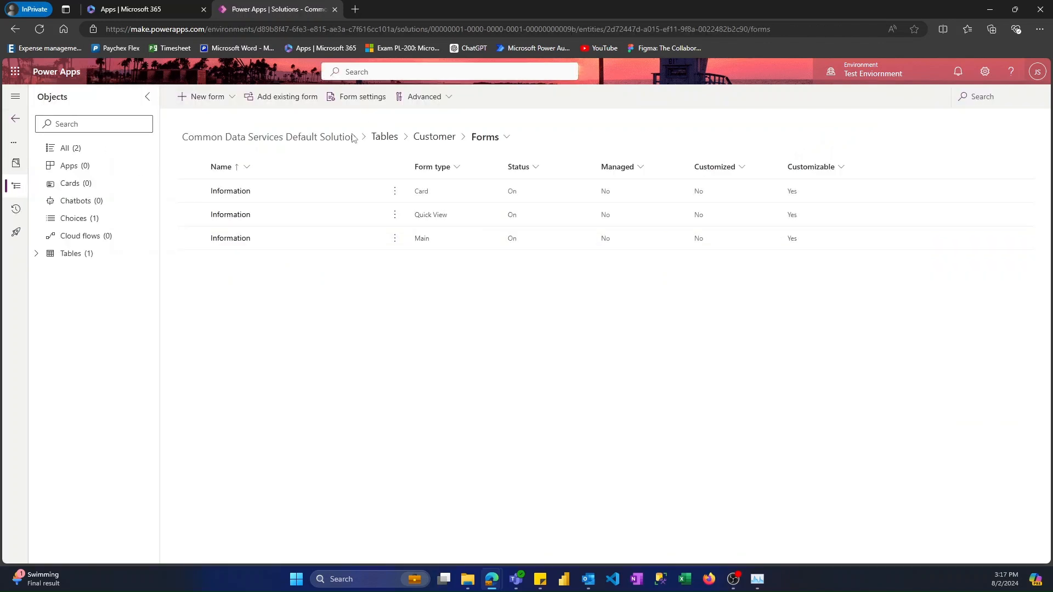
- Create a new model-driven app named "Youtube App" in the Common Data Services Default Solution
left_click(140, 171)
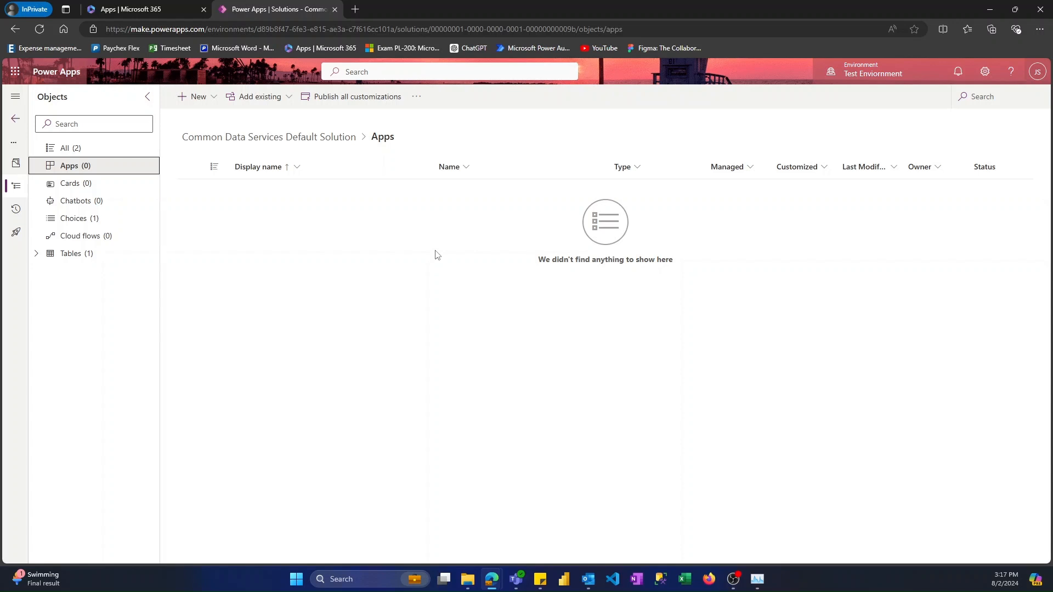
left_click(198, 96)
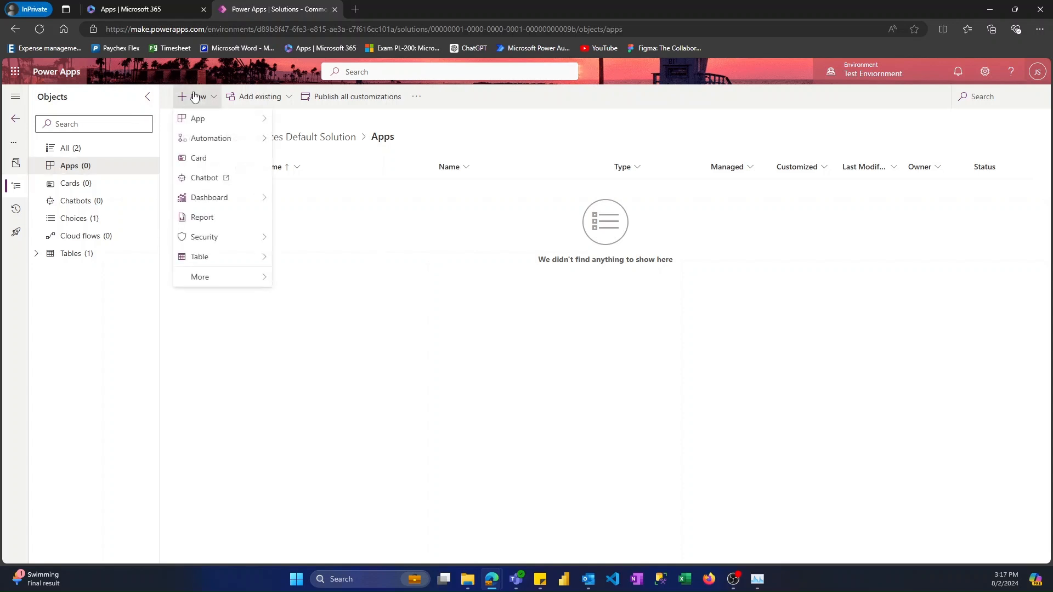
mouse_move(198, 118)
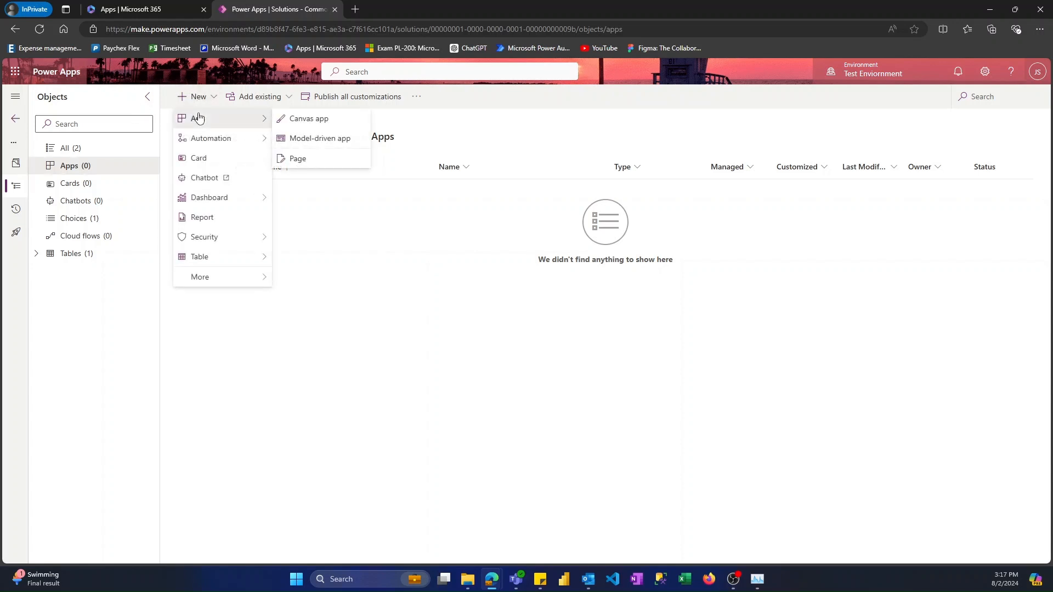
left_click(295, 140)
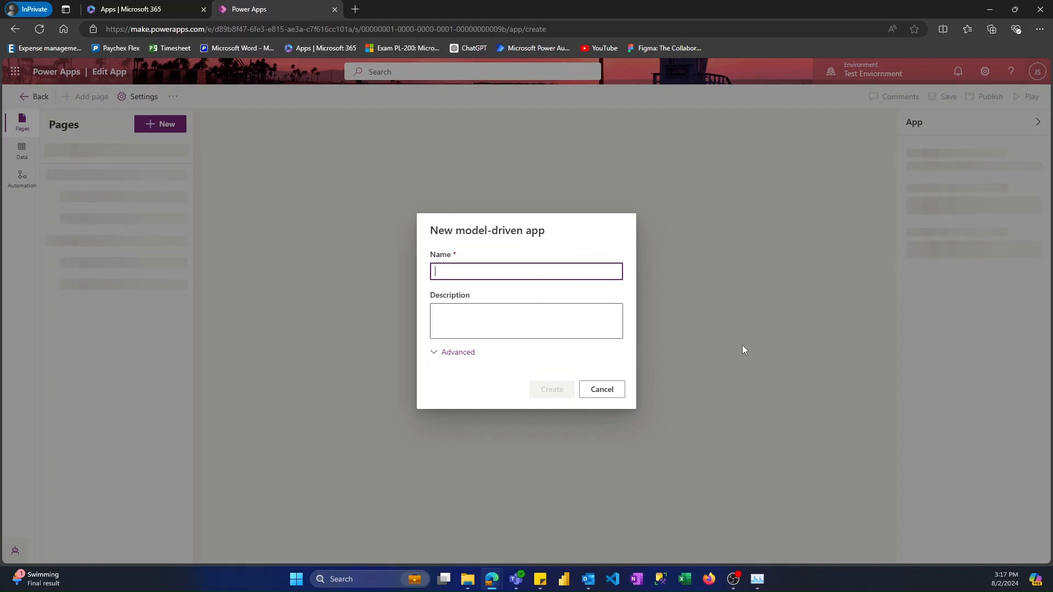
type("y")
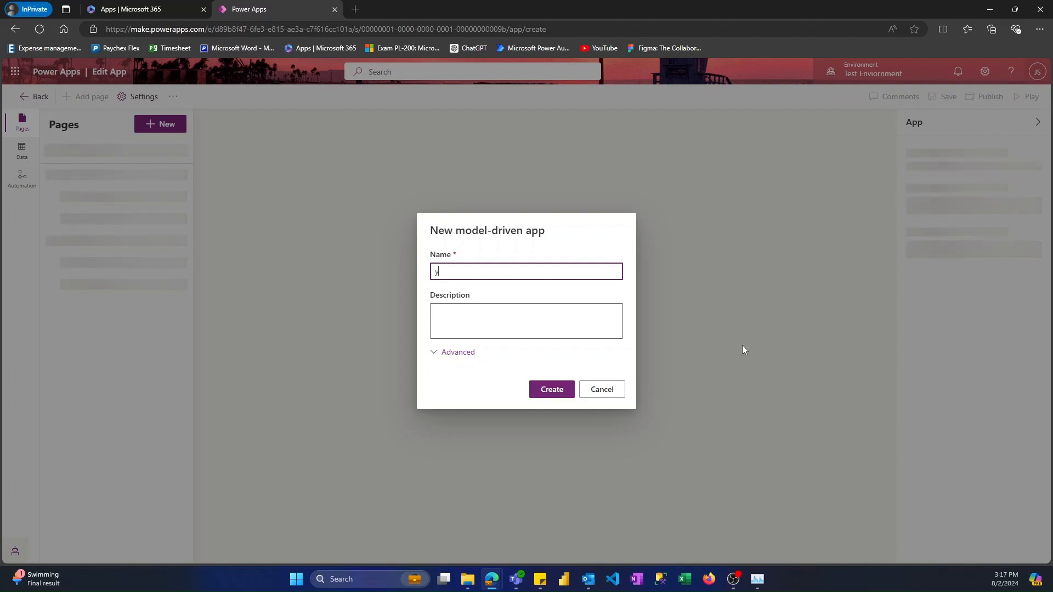
key("BackSpace")
type("Youtube App")
left_click(551, 390)
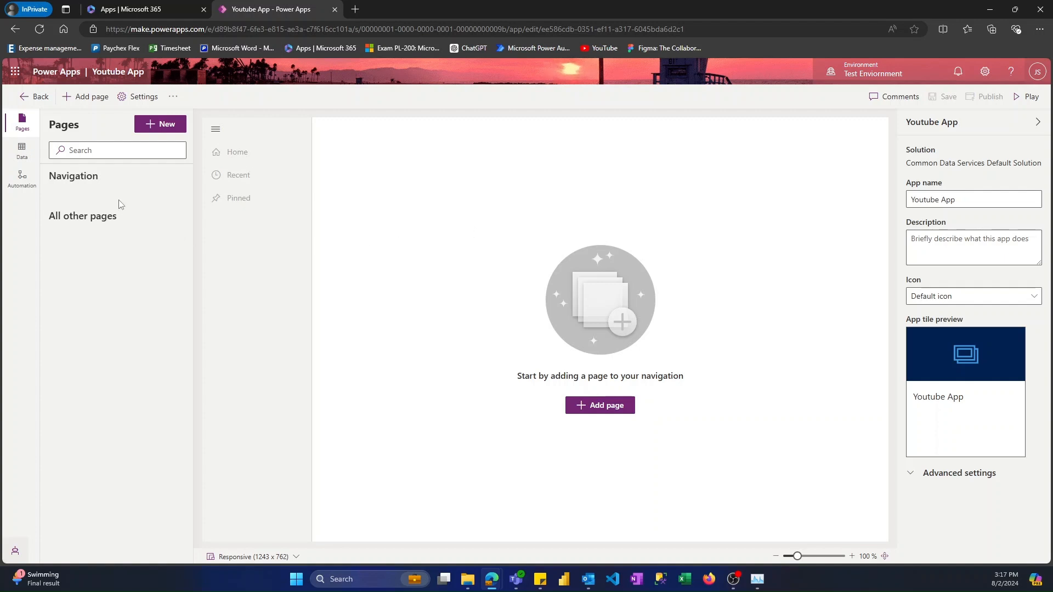
- Add a Dataverse table page for the Customer table to the app and show it in the navigation
left_click(161, 127)
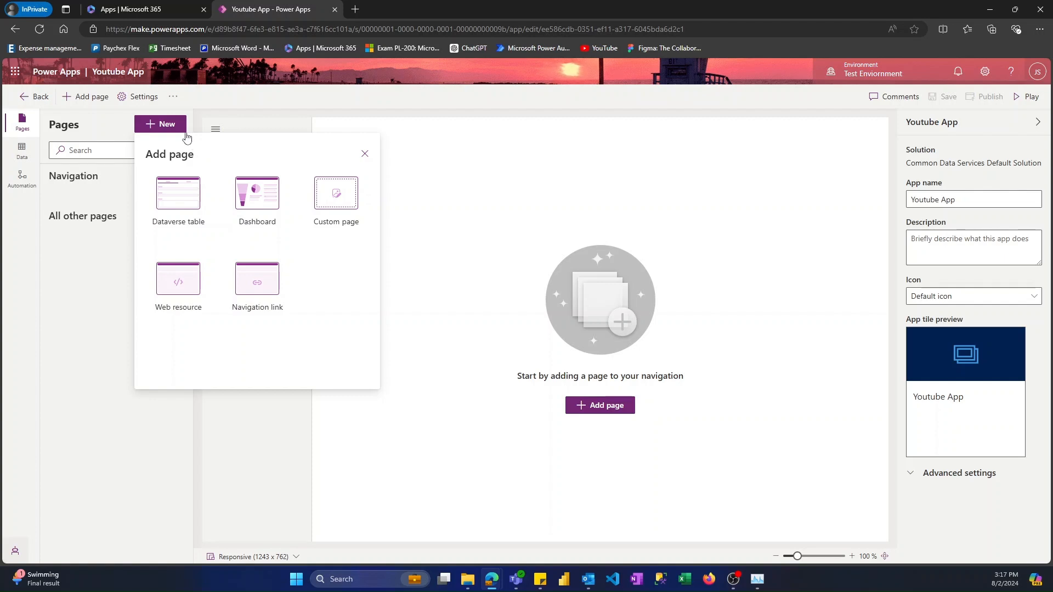
left_click(190, 209)
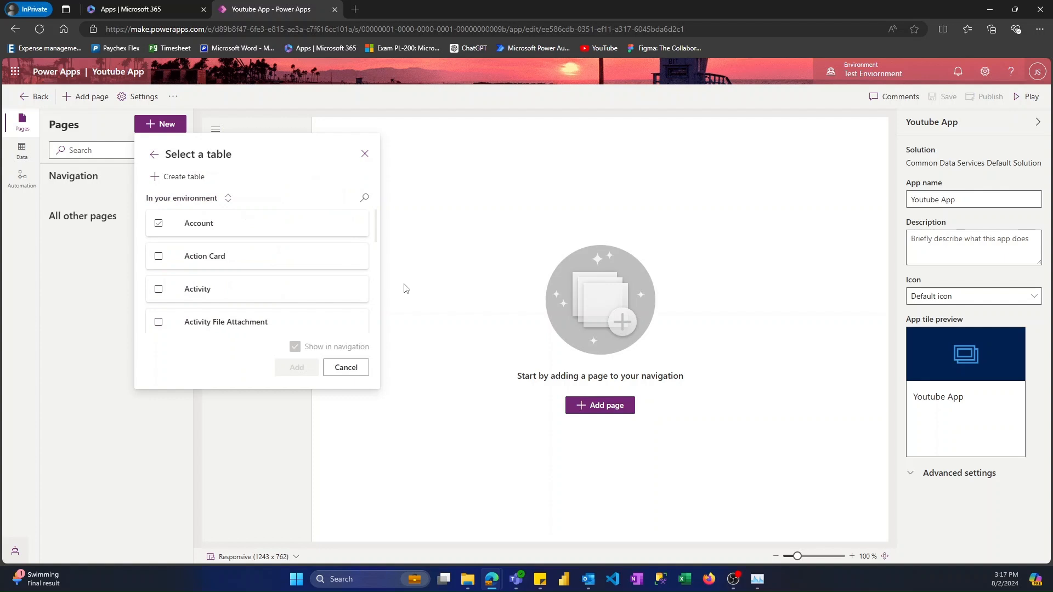
left_click(364, 198)
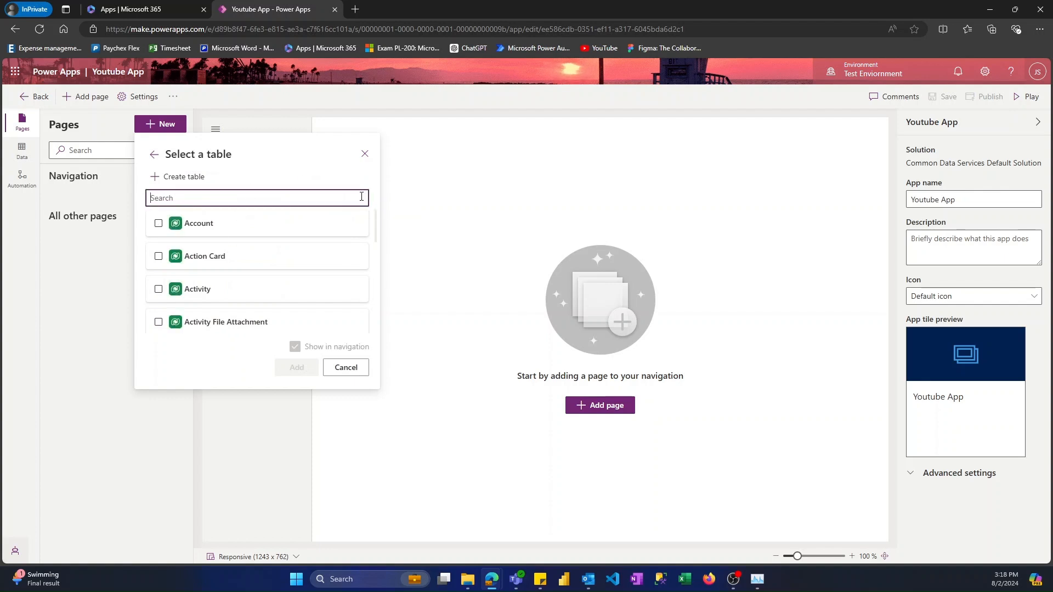
type("customer")
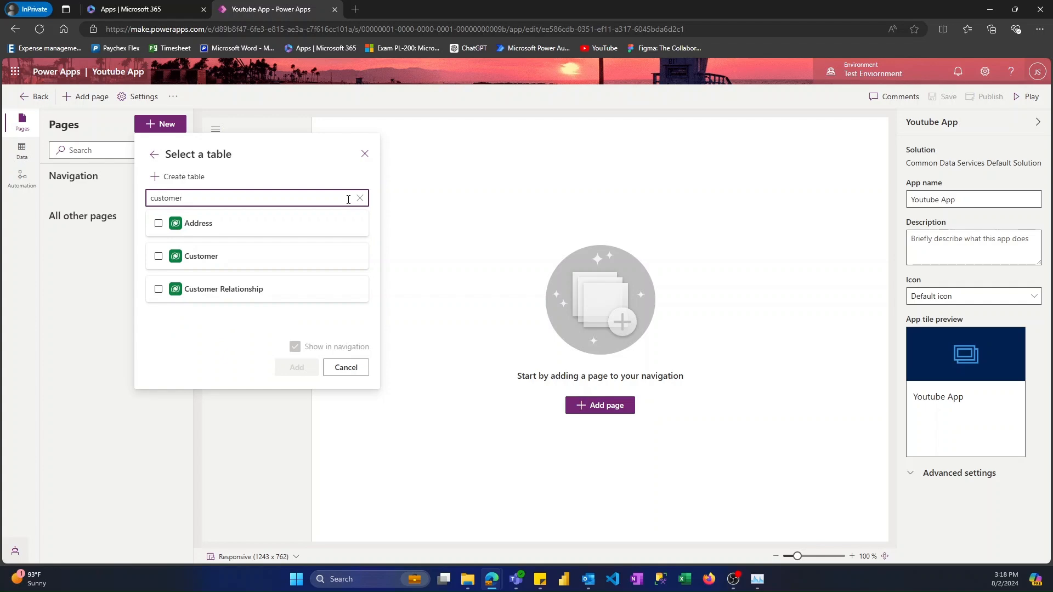
left_click(248, 263)
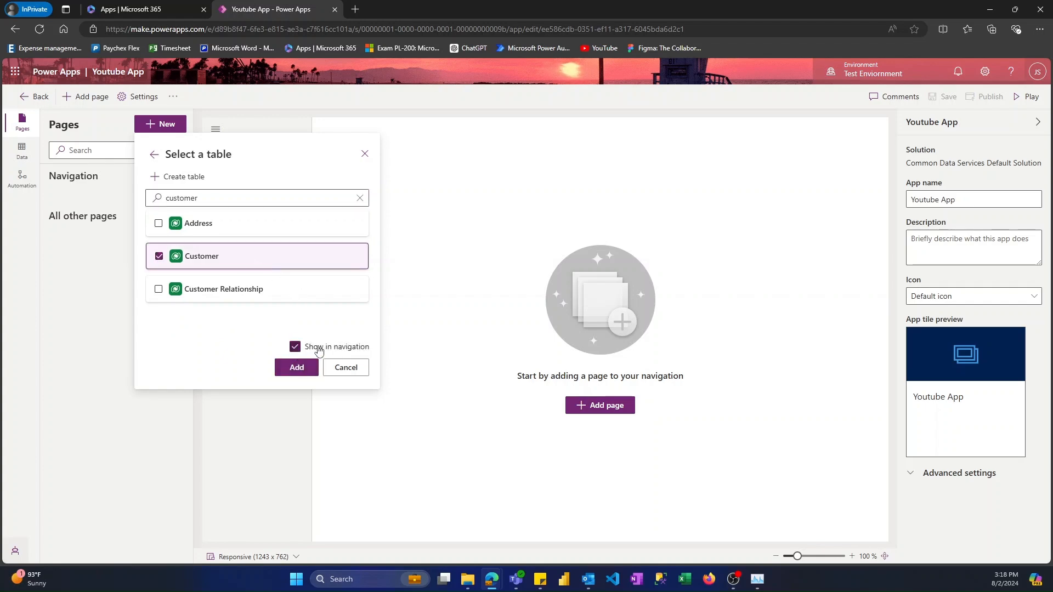
left_click(300, 369)
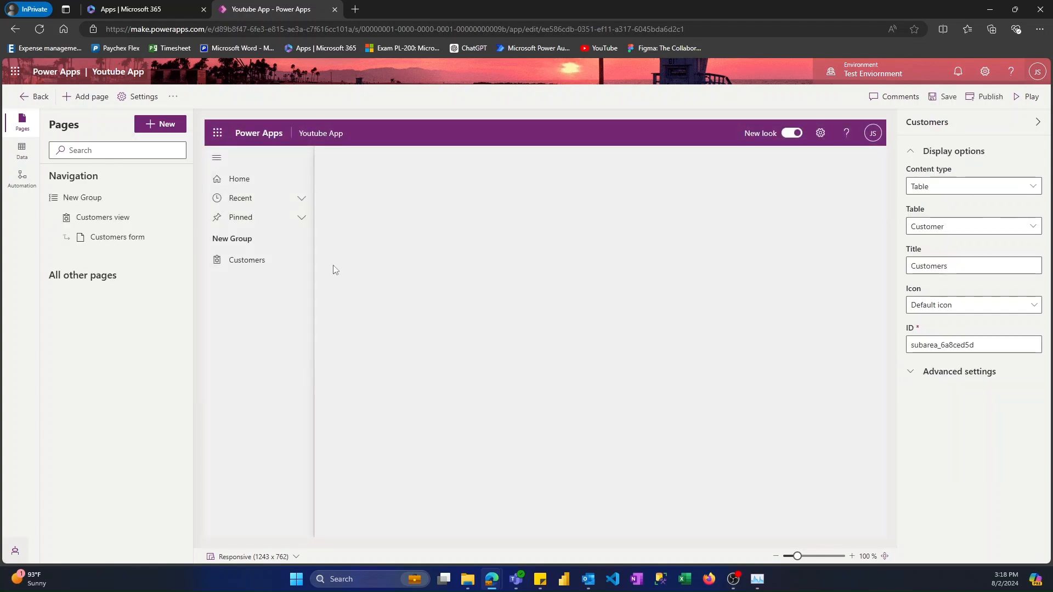
- Open the Customers page in the designer preview, and save and play the app
left_click(246, 262)
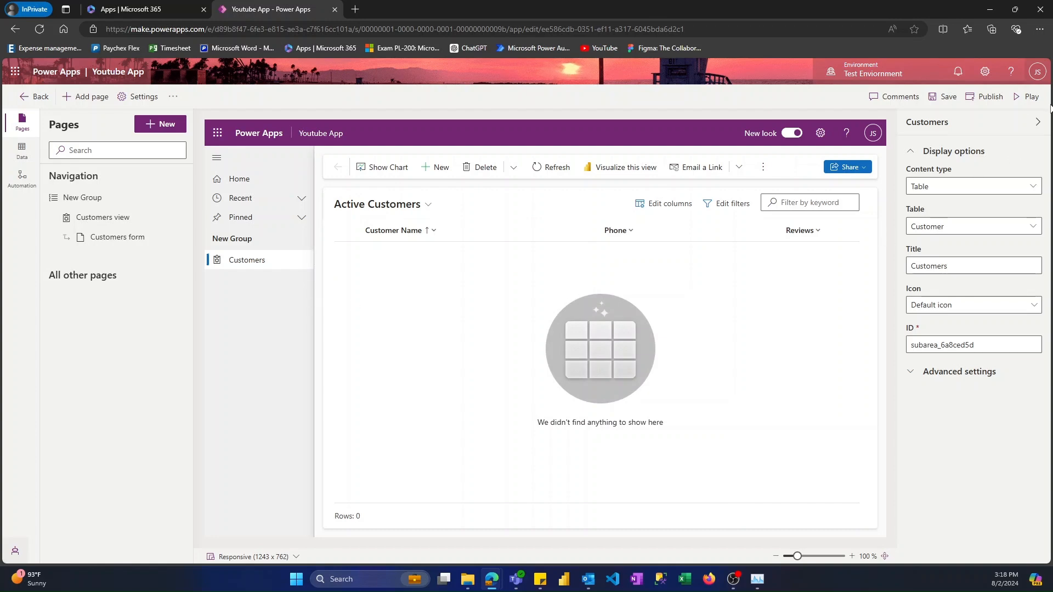
left_click(1030, 98)
left_click(625, 350)
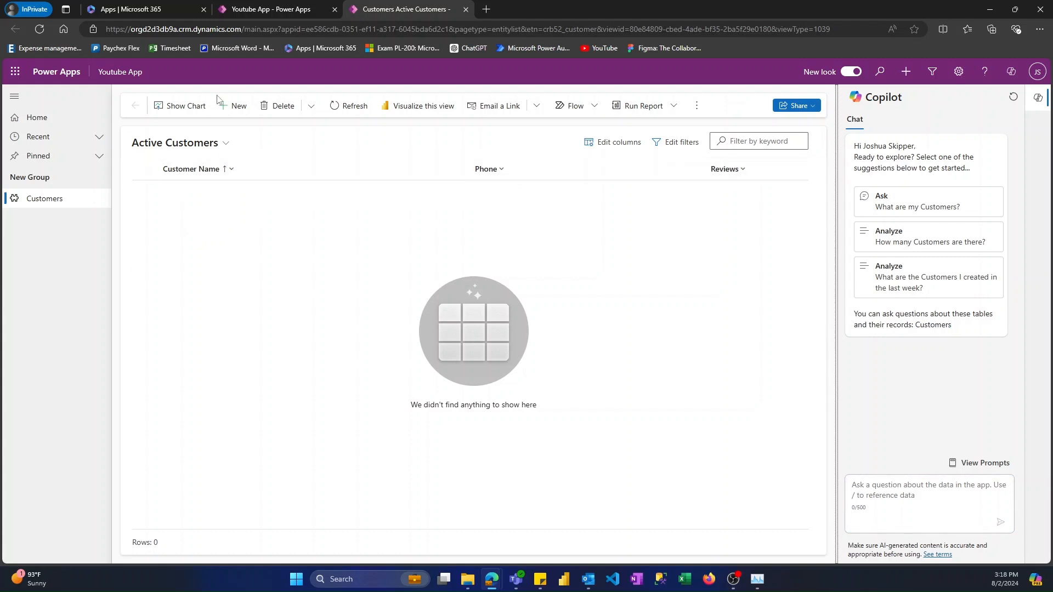
- Open a blank new Customer record in the running app, inspect its fields, and return to the Active Customers view
left_click(227, 112)
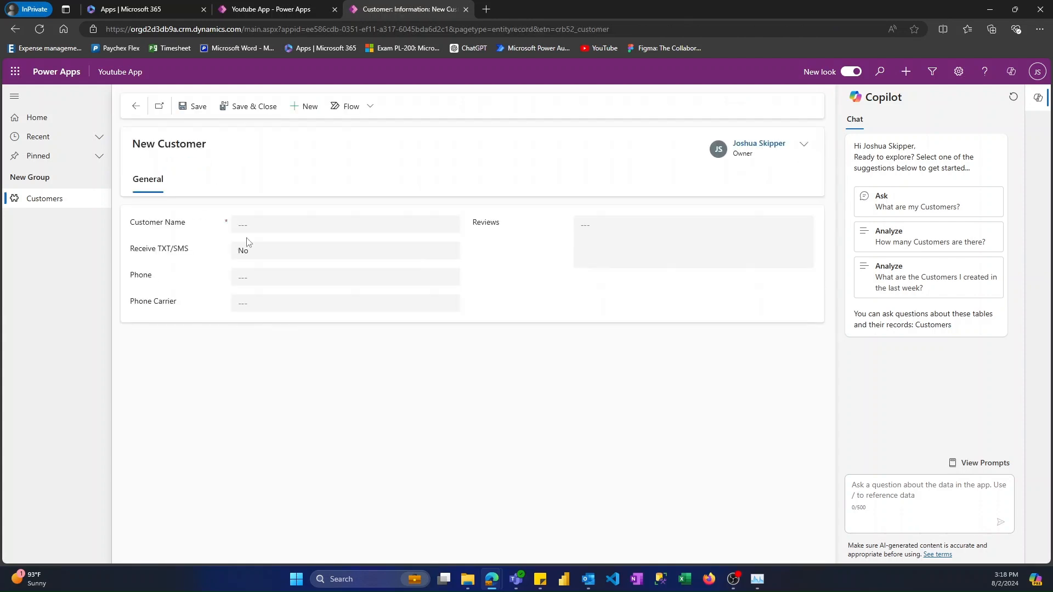
left_click(456, 254)
left_click(454, 252)
left_click(445, 310)
left_click(603, 284)
left_click(136, 106)
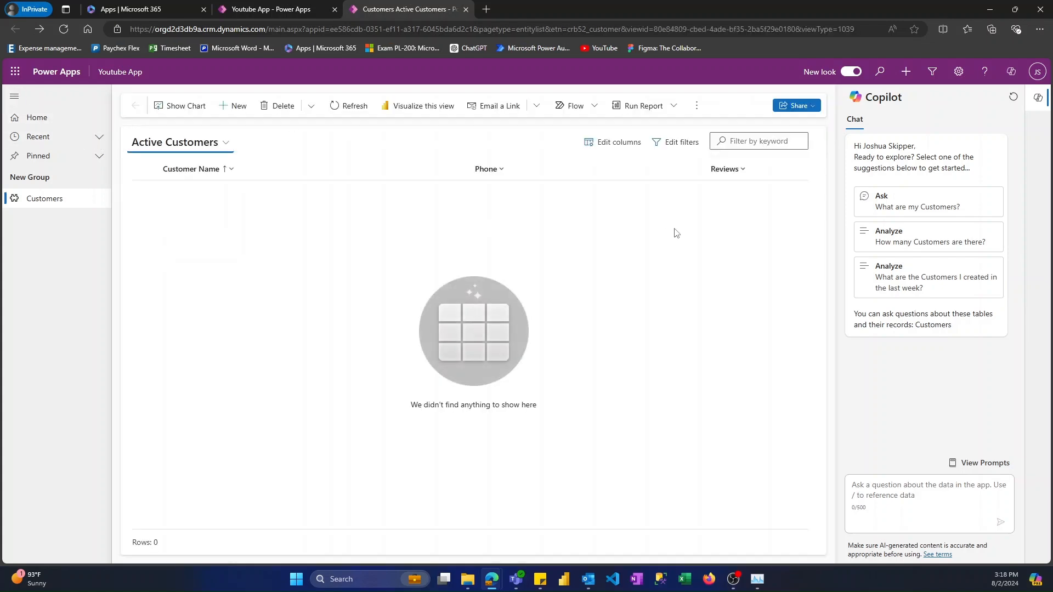
- Turn off Show Home, Show Recent and Show Pinned in the app designer's navigation settings
left_click(292, 9)
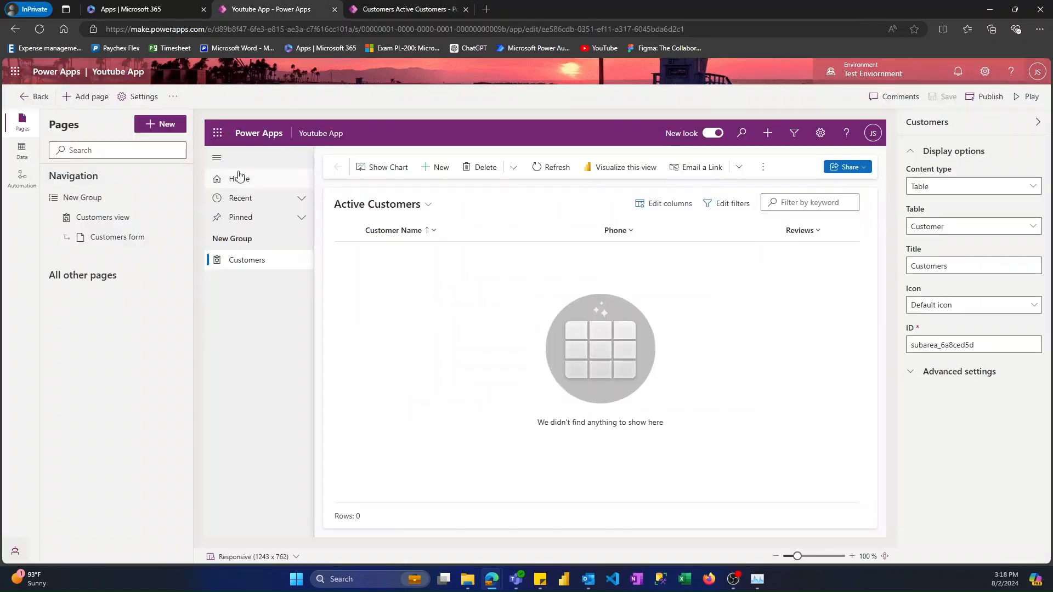
left_click(148, 97)
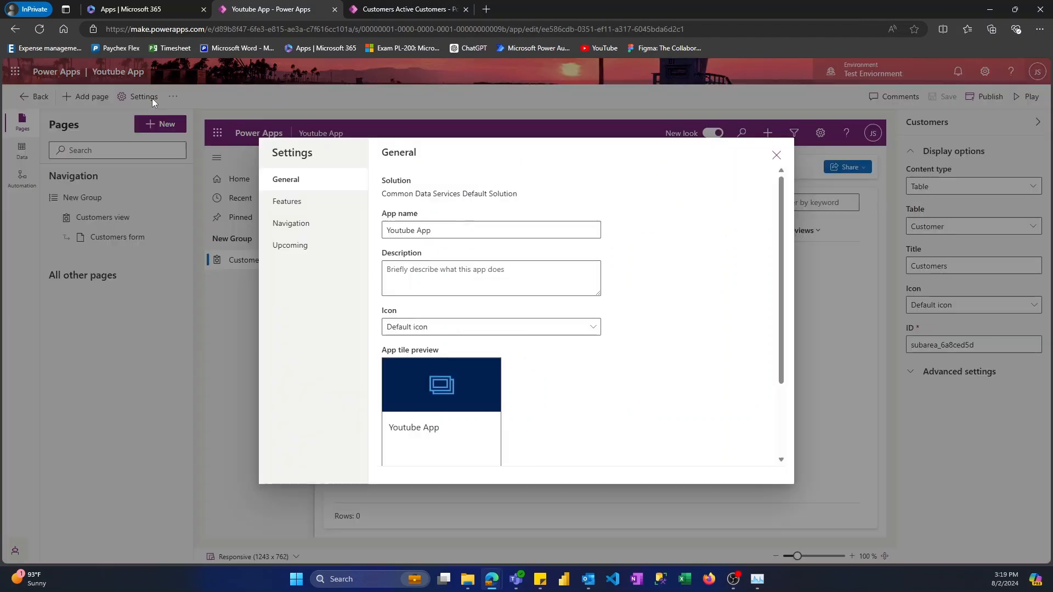
left_click(315, 231)
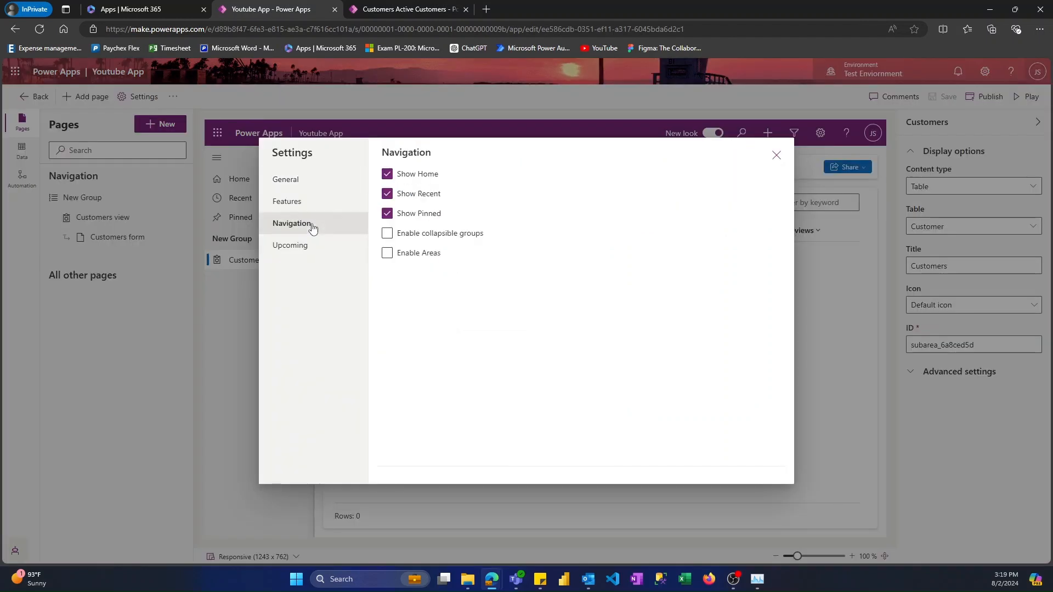
left_click(387, 174)
left_click(387, 194)
left_click(387, 214)
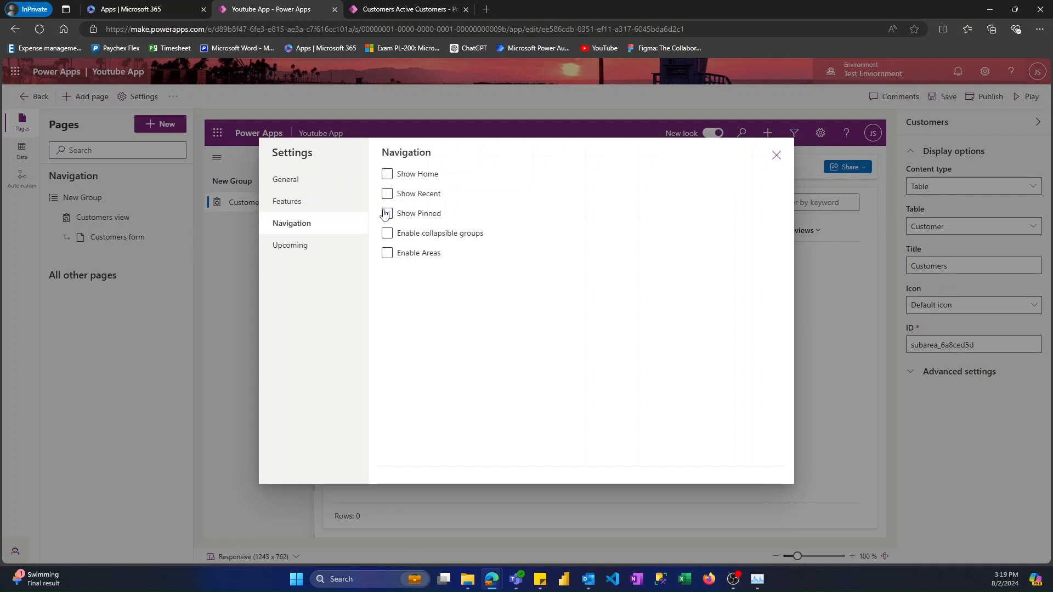
left_click(773, 155)
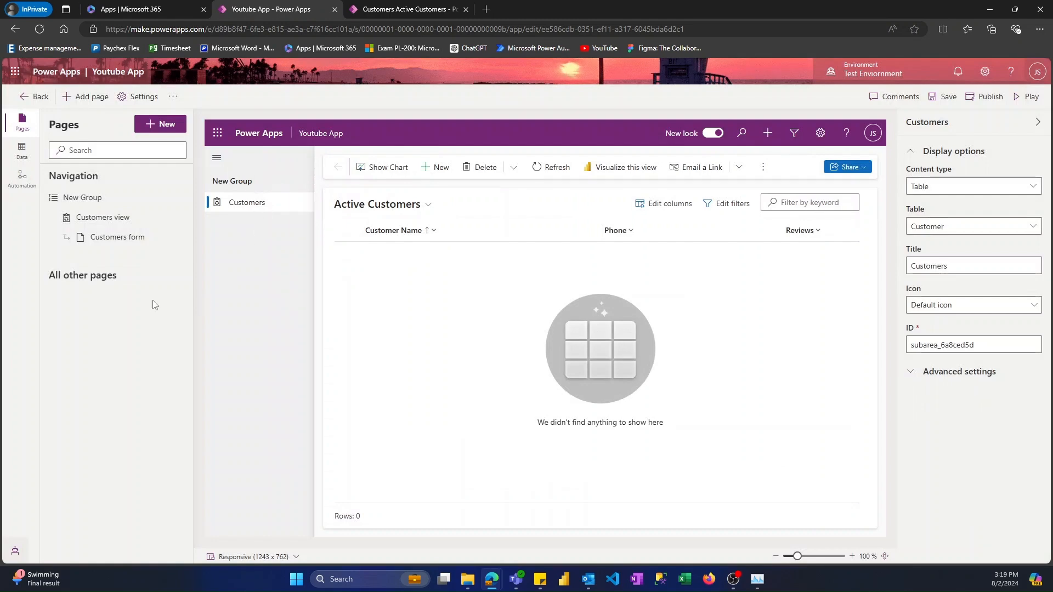
- Rename the navigation group as "Home", and save and publish the app
left_click(159, 200)
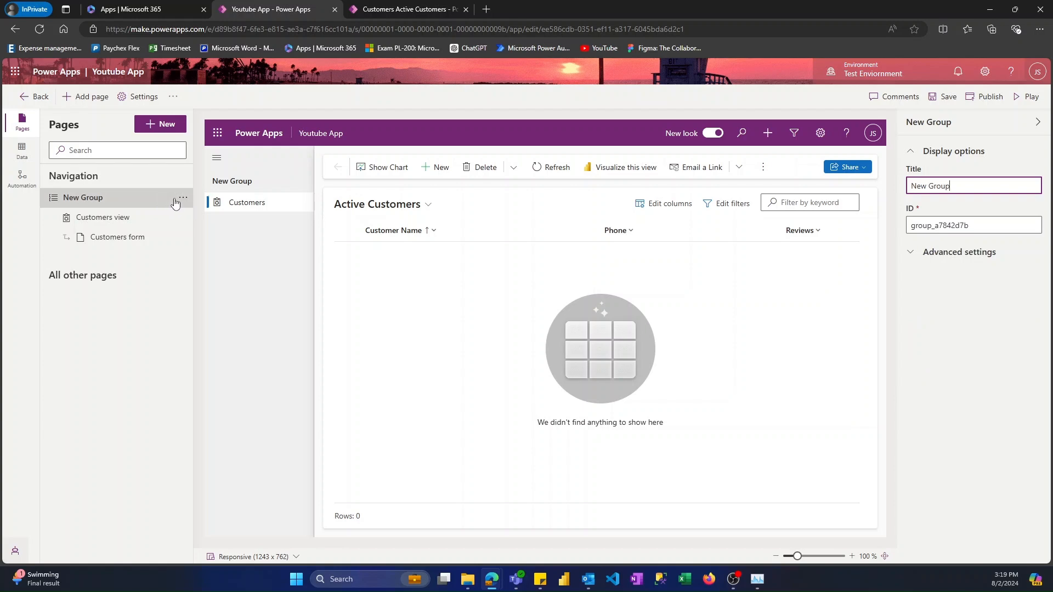
left_click(181, 199)
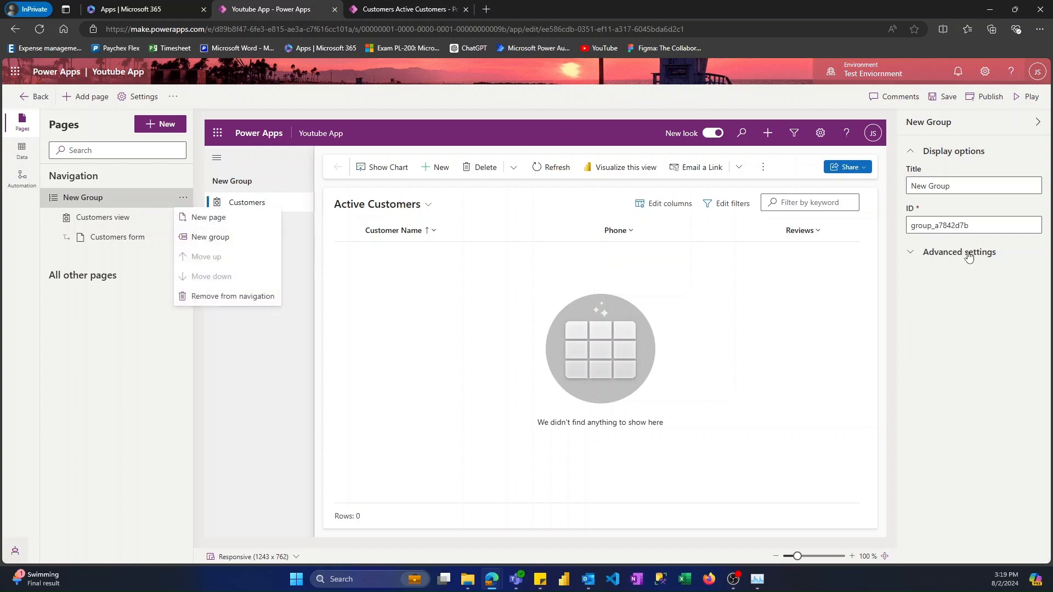
left_click(962, 185)
left_click_drag(970, 184, 911, 186)
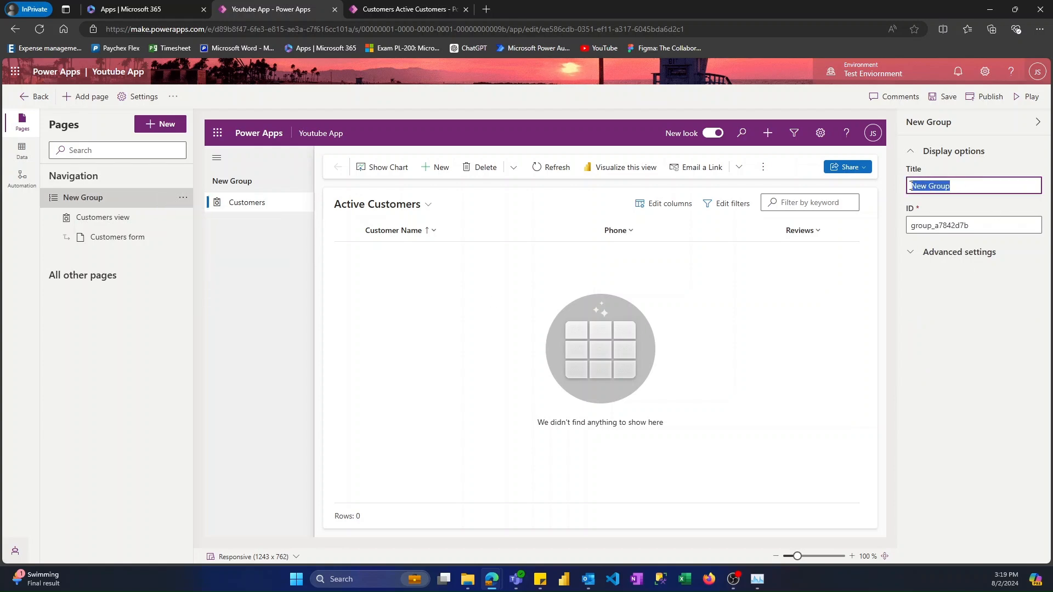
type("Home")
left_click(949, 341)
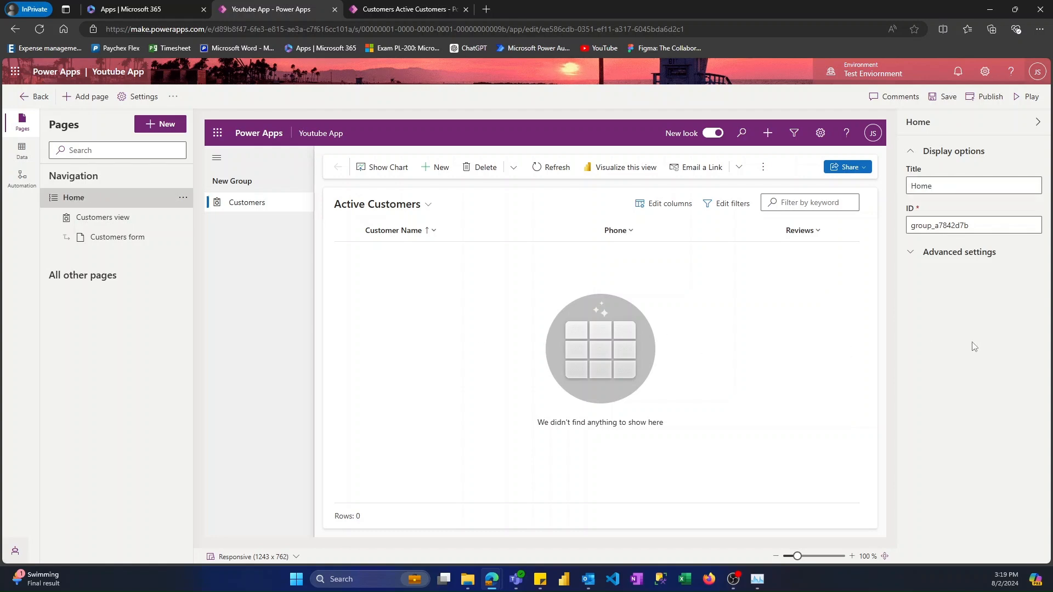
left_click(939, 97)
left_click(987, 97)
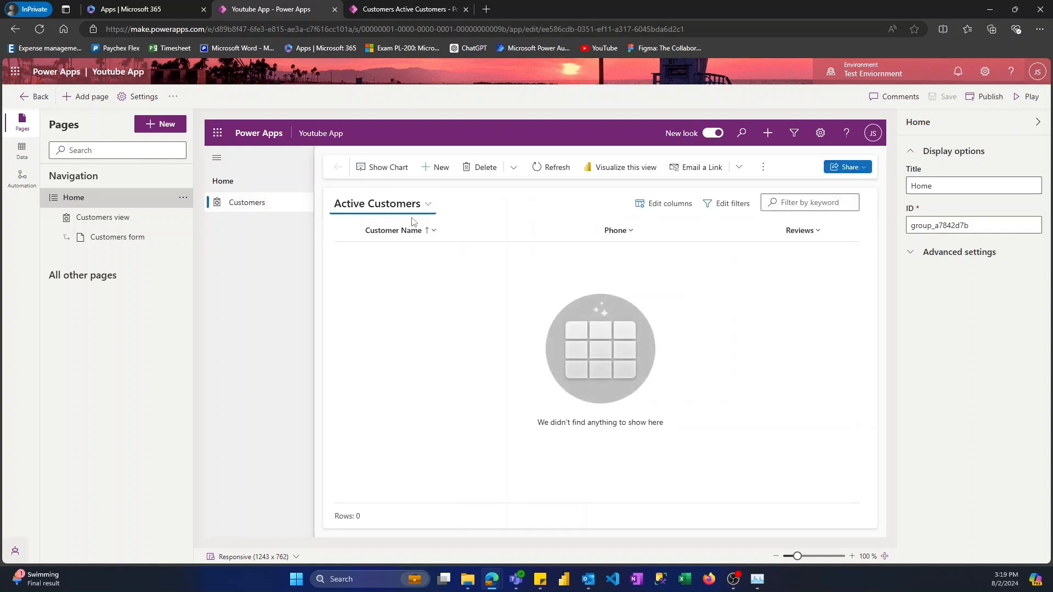
- Return from the app designer to the solution's Customer table and create a new business rule for it
left_click(440, 167)
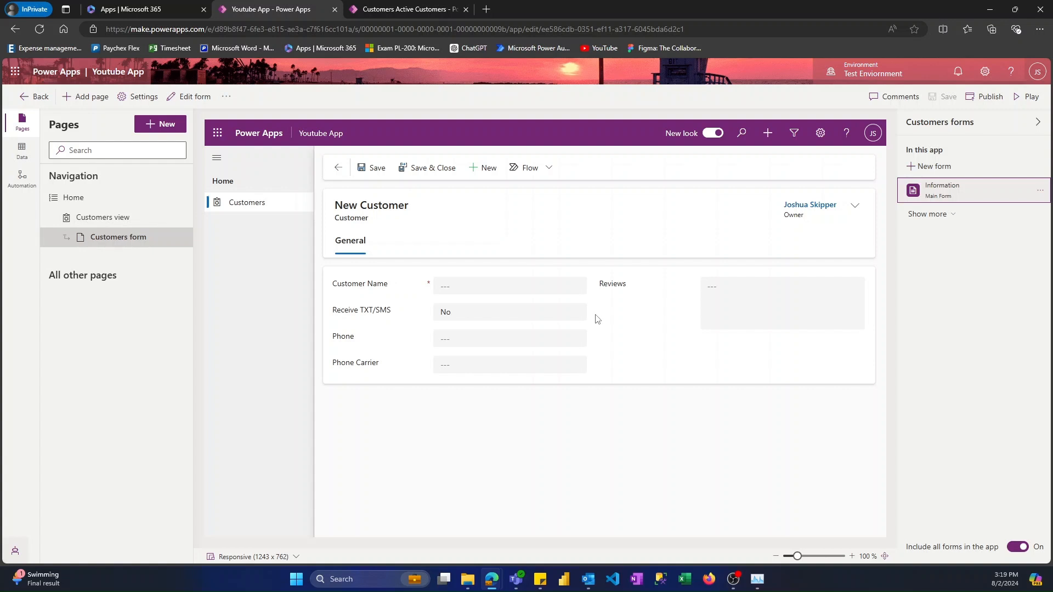
left_click(23, 95)
left_click(86, 255)
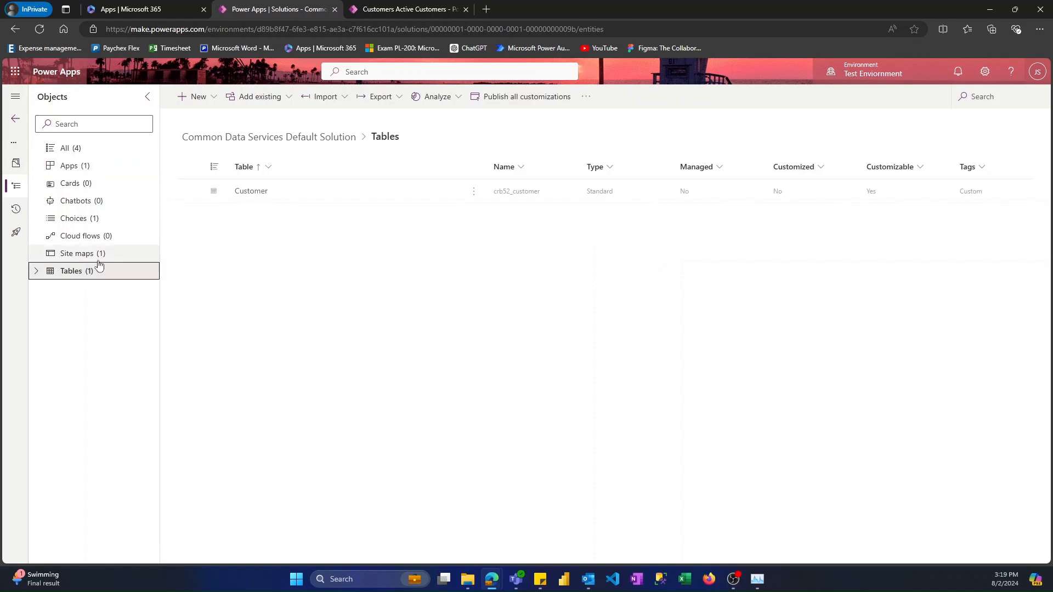
left_click(246, 196)
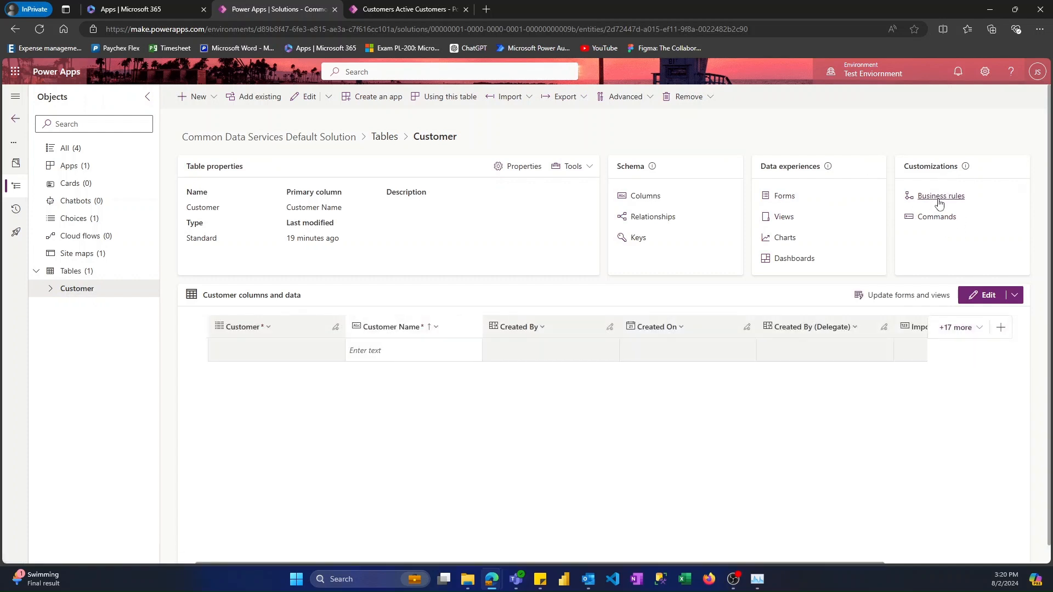
left_click(939, 197)
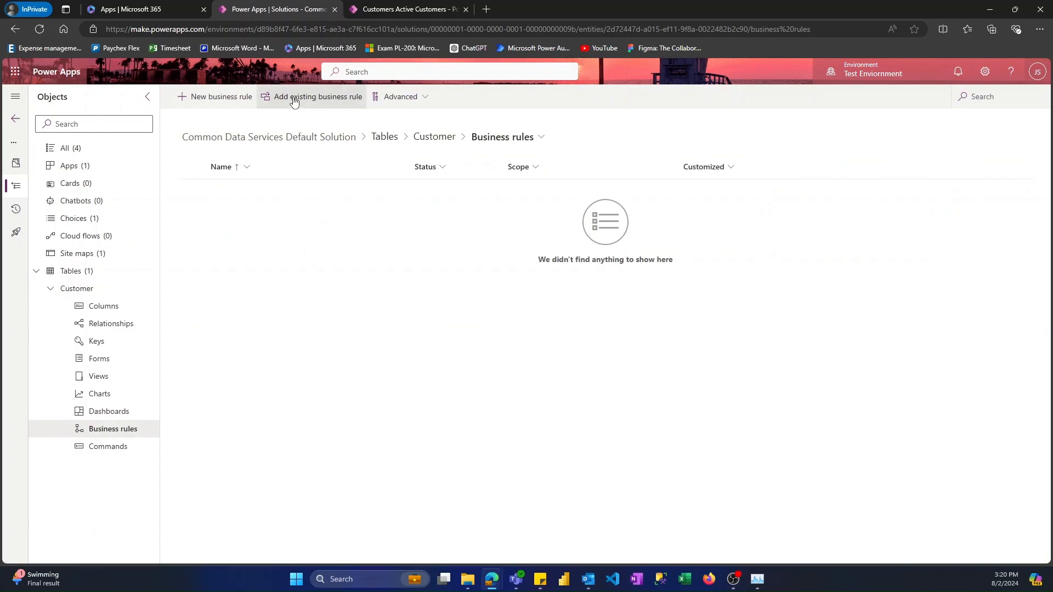
left_click(214, 102)
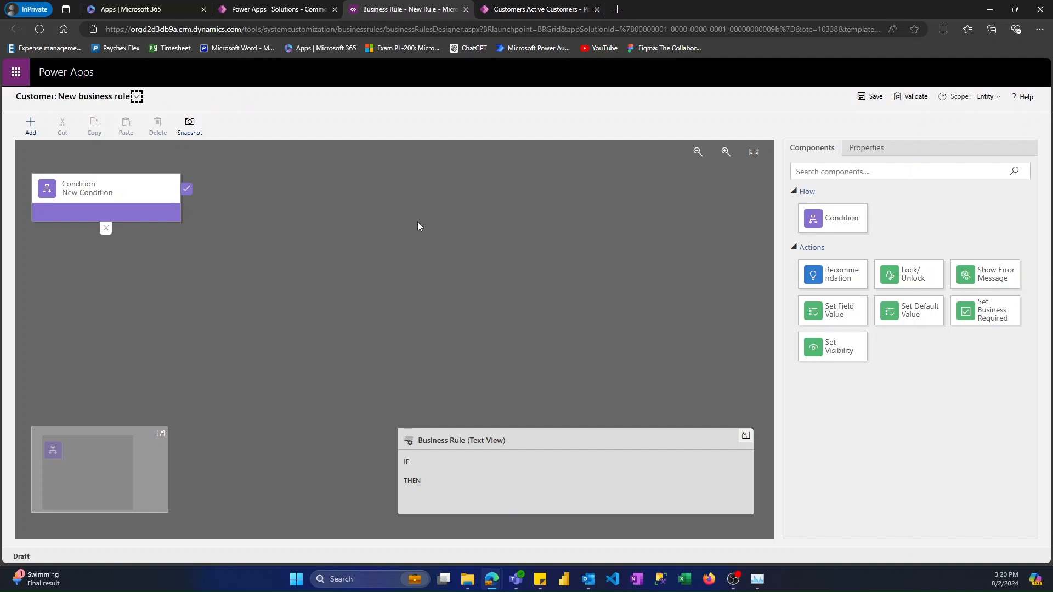
- Name the business rule "Phone Carrier" and enter the description "Allow customers to receive text"
left_click(136, 98)
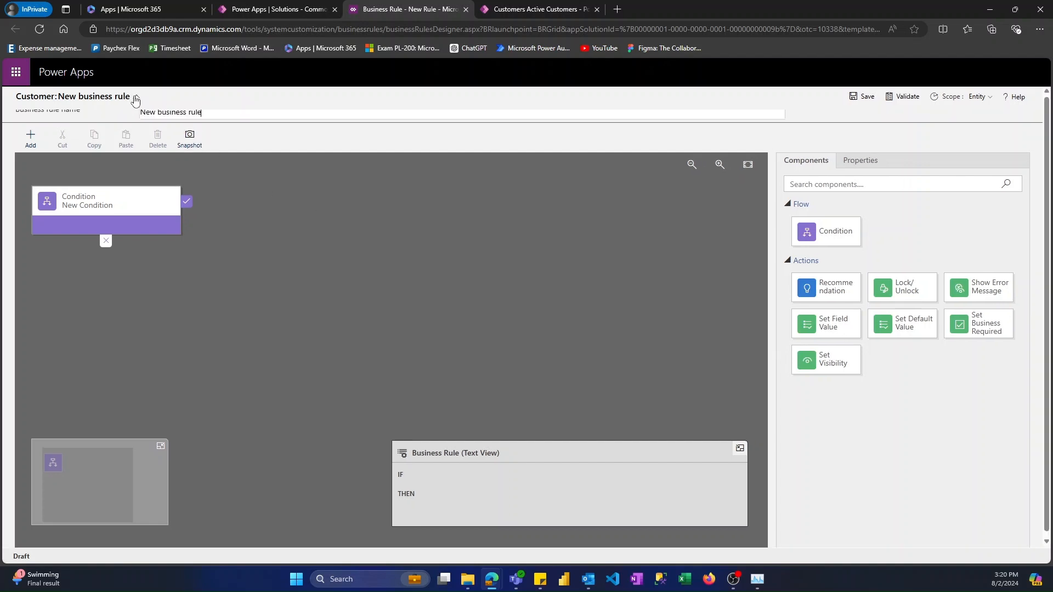
left_click_drag(236, 137, 130, 142)
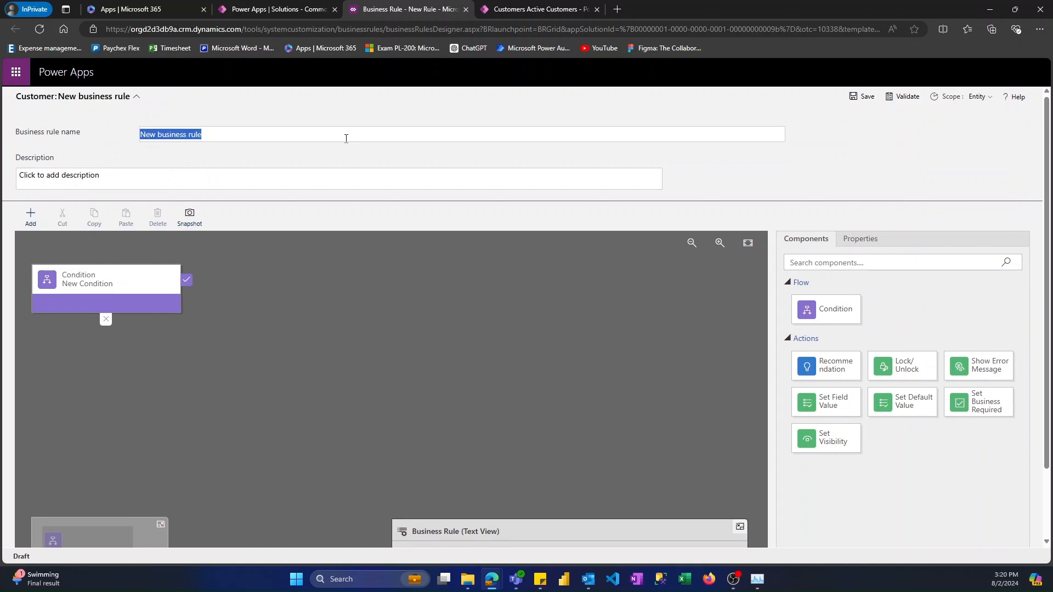
type("Phone Carrier")
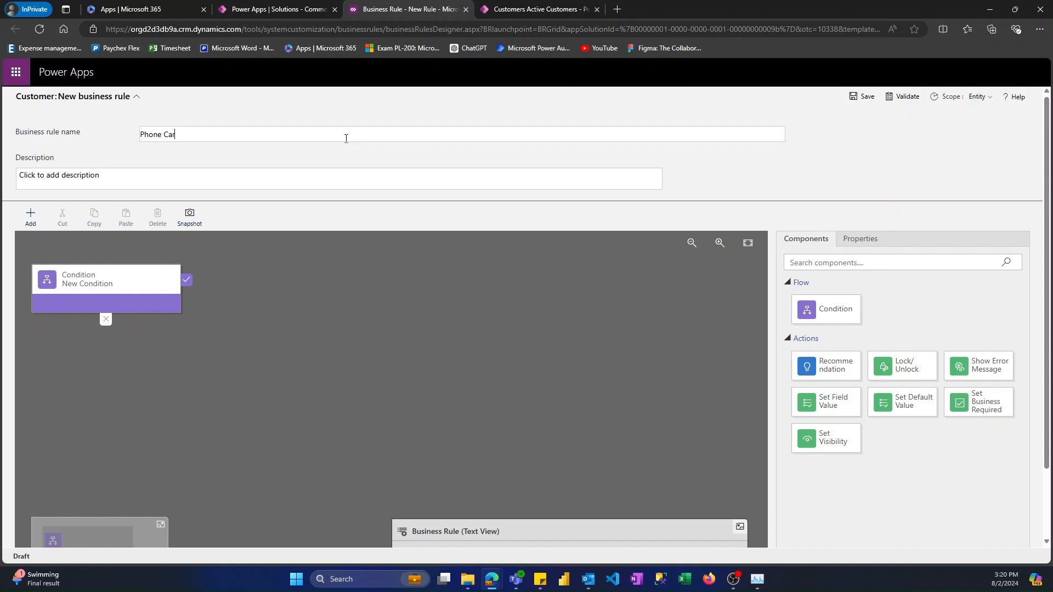
left_click(213, 176)
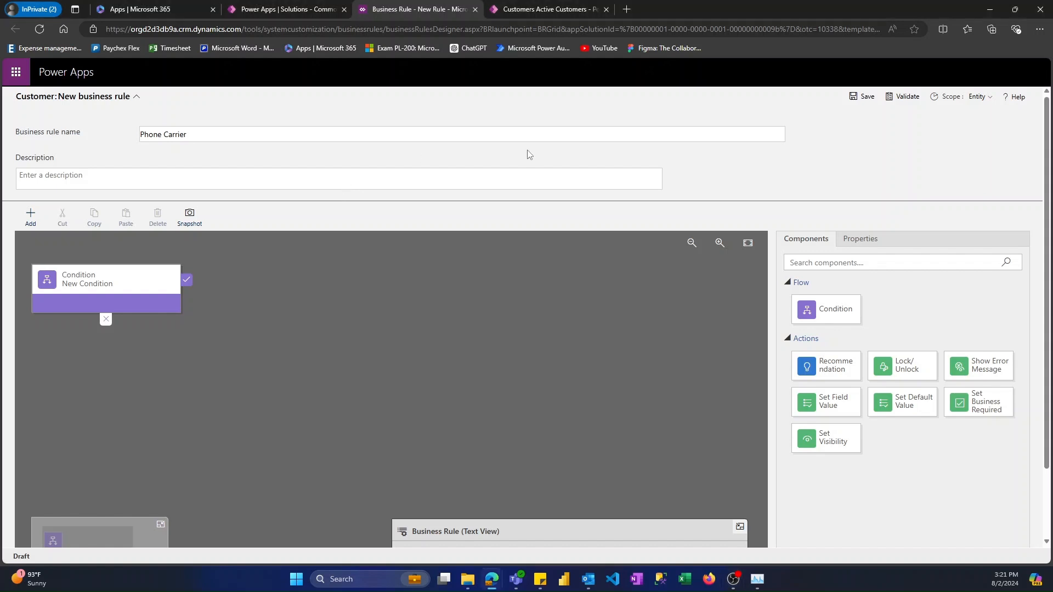
type("Allow cus")
type("tomers ")
type("to rece")
type("v")
type("ve tez")
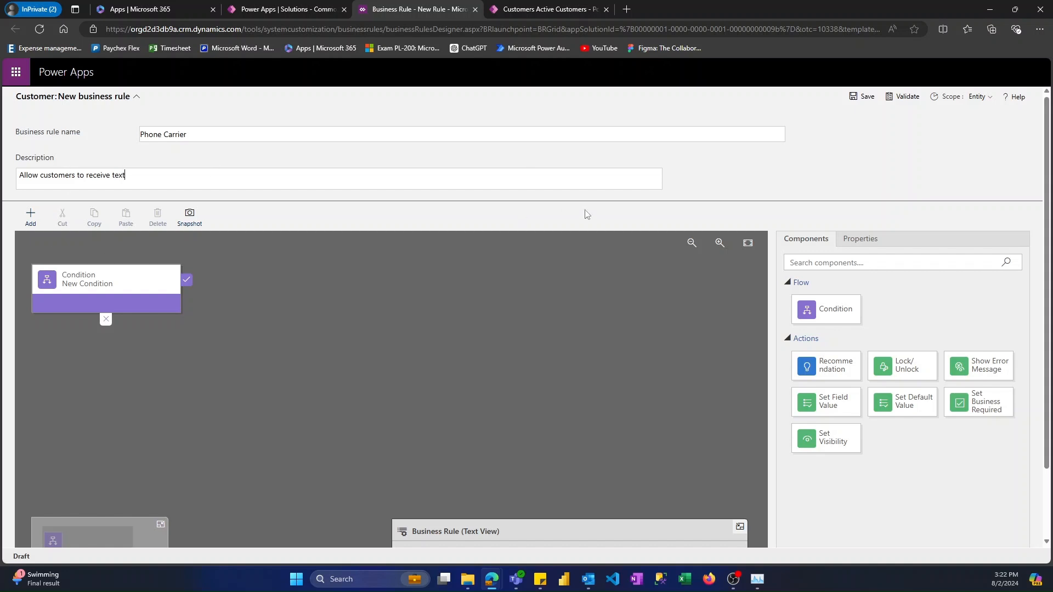
- Open the properties of the condition in the Phone Carrier business rule
scroll(233, 255, "down", 2)
scroll(125, 188, "up", 2)
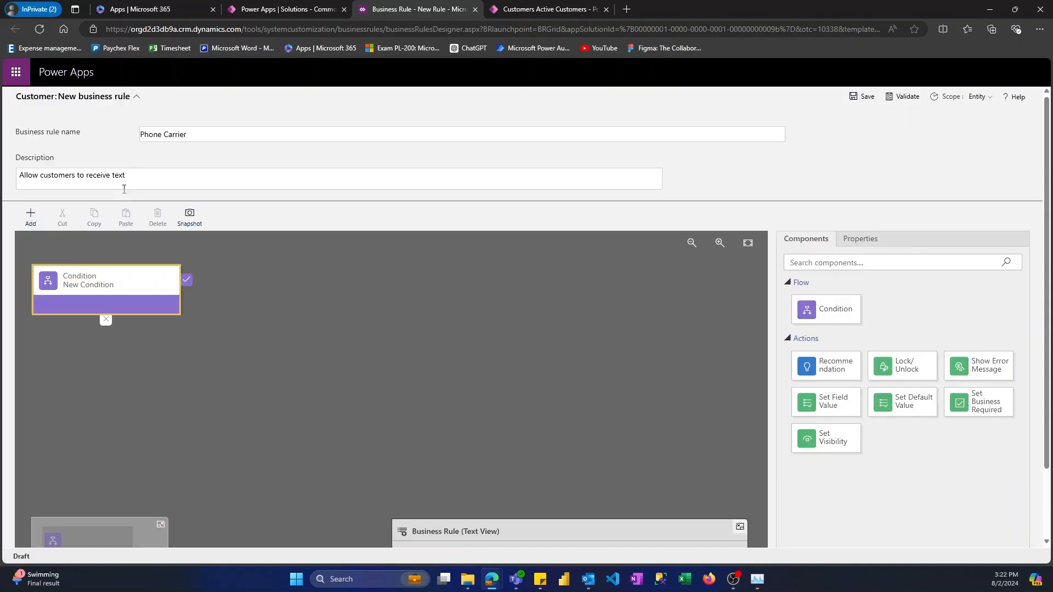
scroll(106, 296, "down", 2)
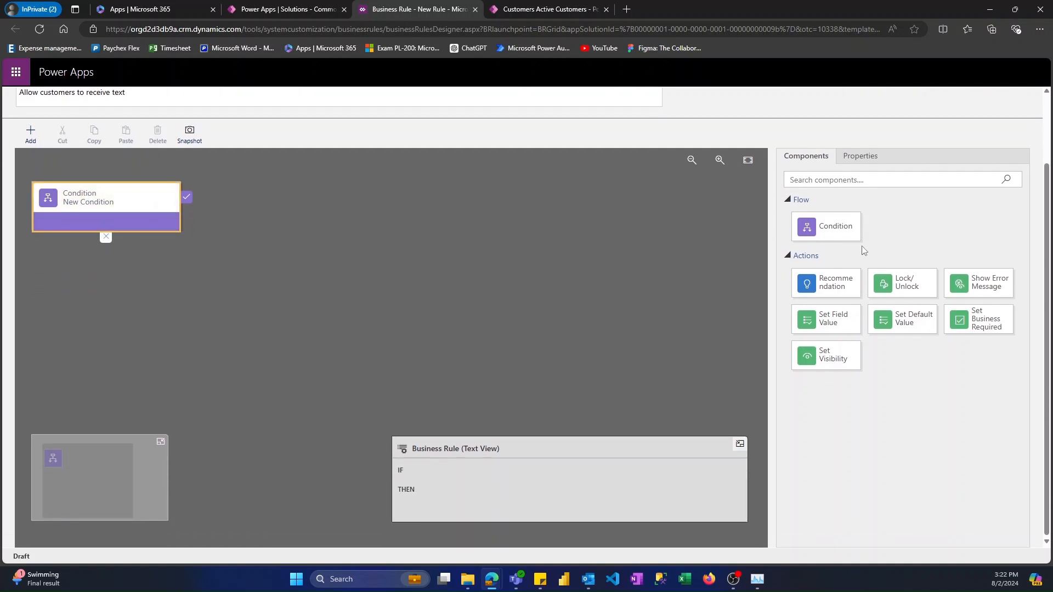
left_click(866, 160)
left_click(816, 159)
left_click(857, 159)
left_click(840, 214)
triple_click(840, 213)
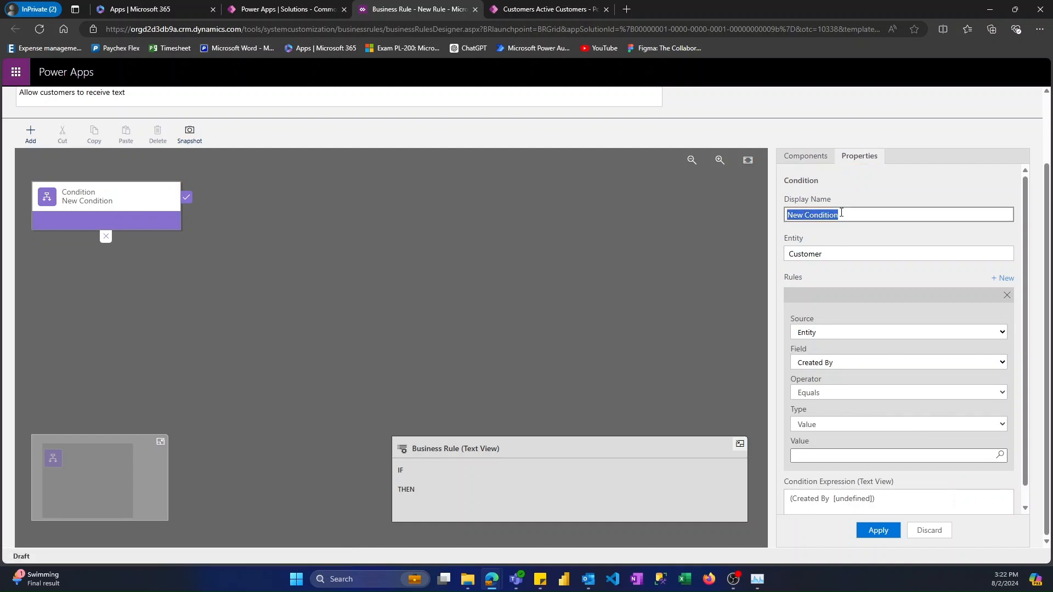
scroll(855, 246, "down", 1)
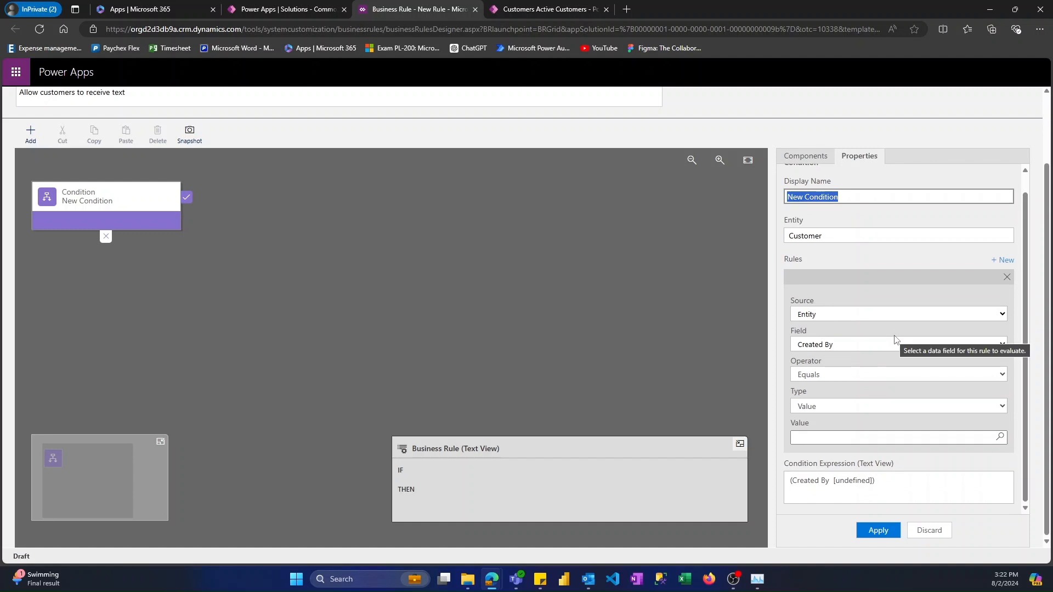
left_click(903, 314)
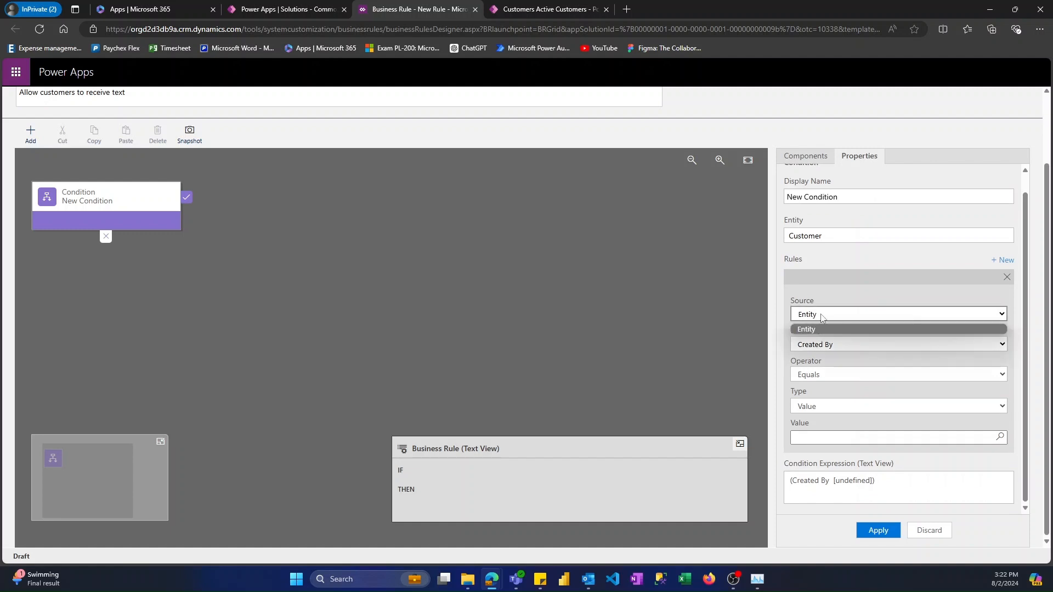
left_click(868, 287)
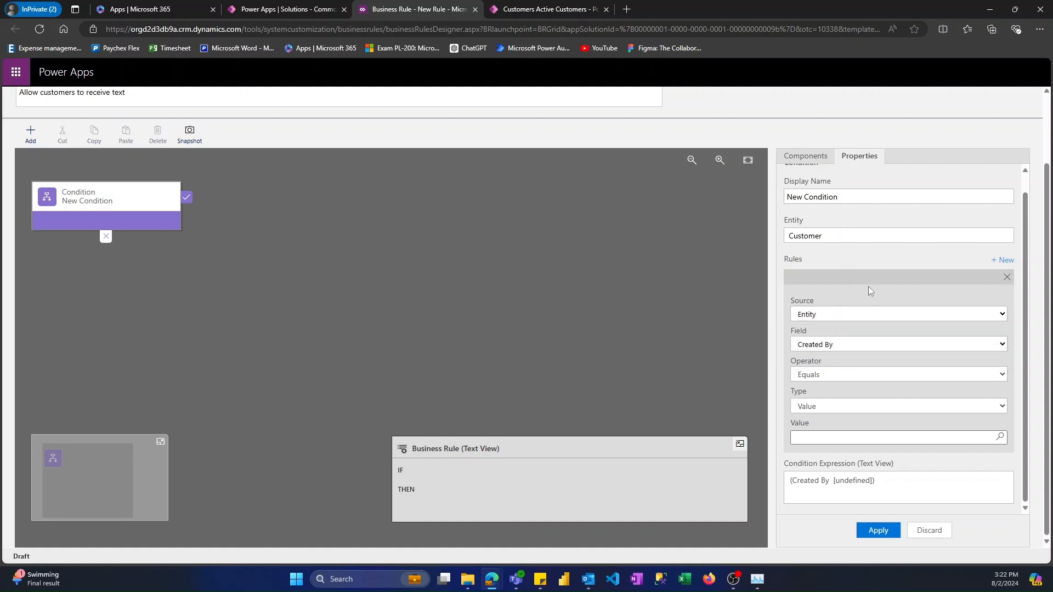
left_click(853, 345)
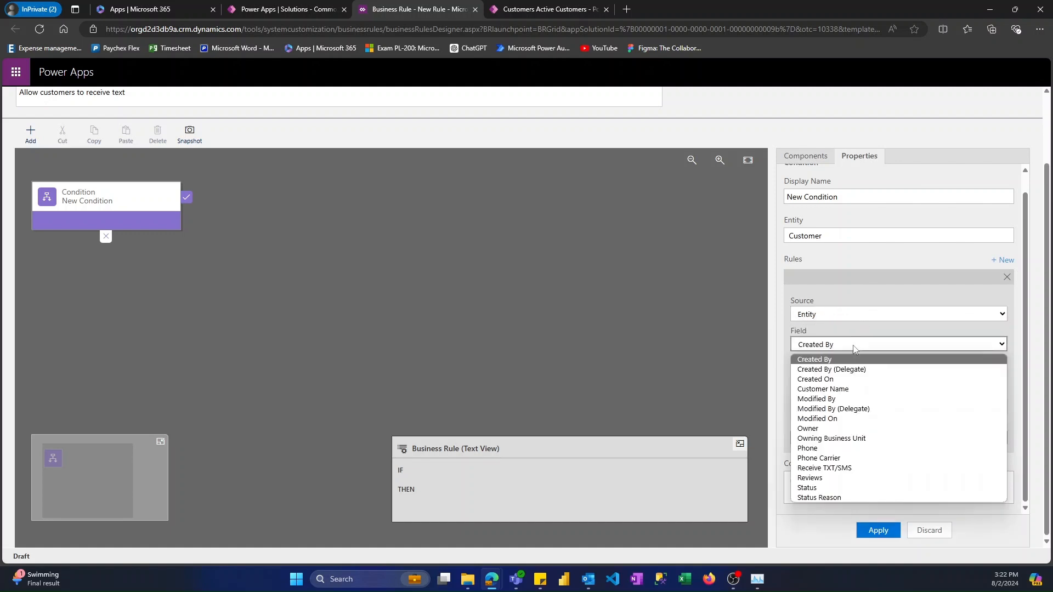
left_click(856, 459)
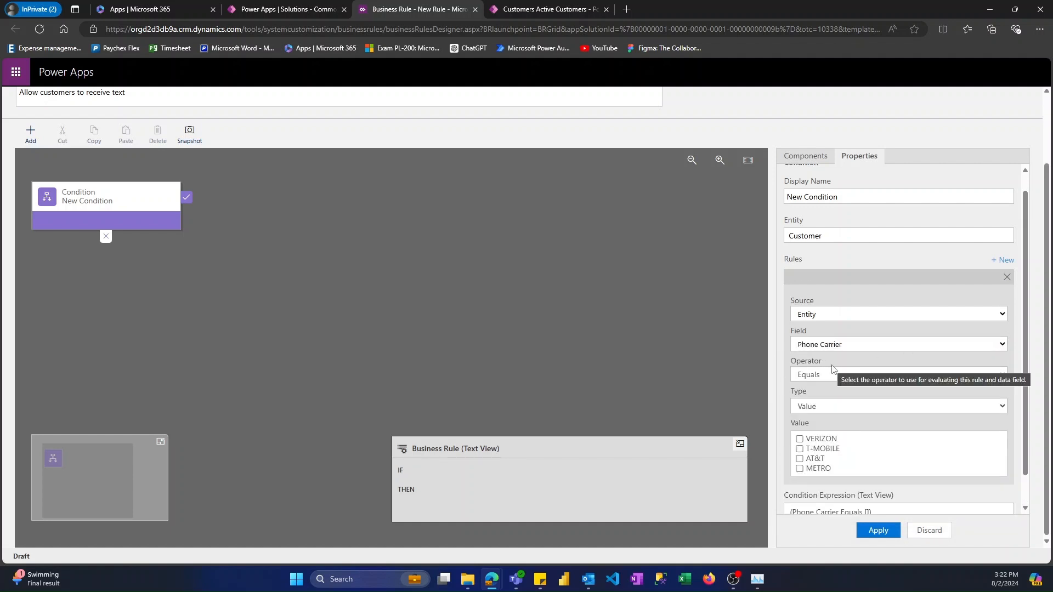
- Set the condition's rule to Receive TXT/SMS equals the value Yes, and apply it
left_click(846, 349)
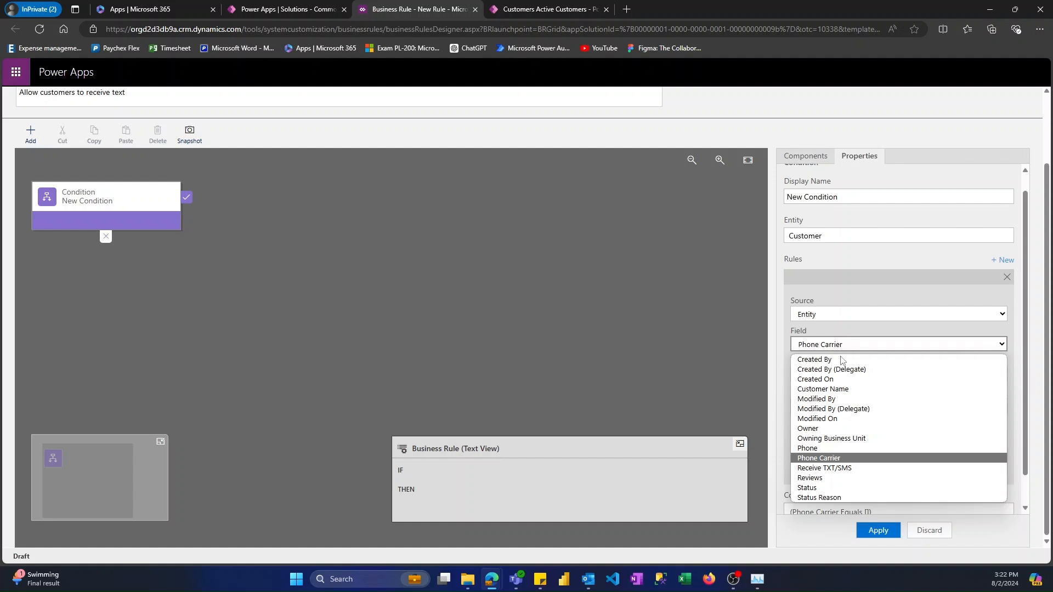
left_click(834, 472)
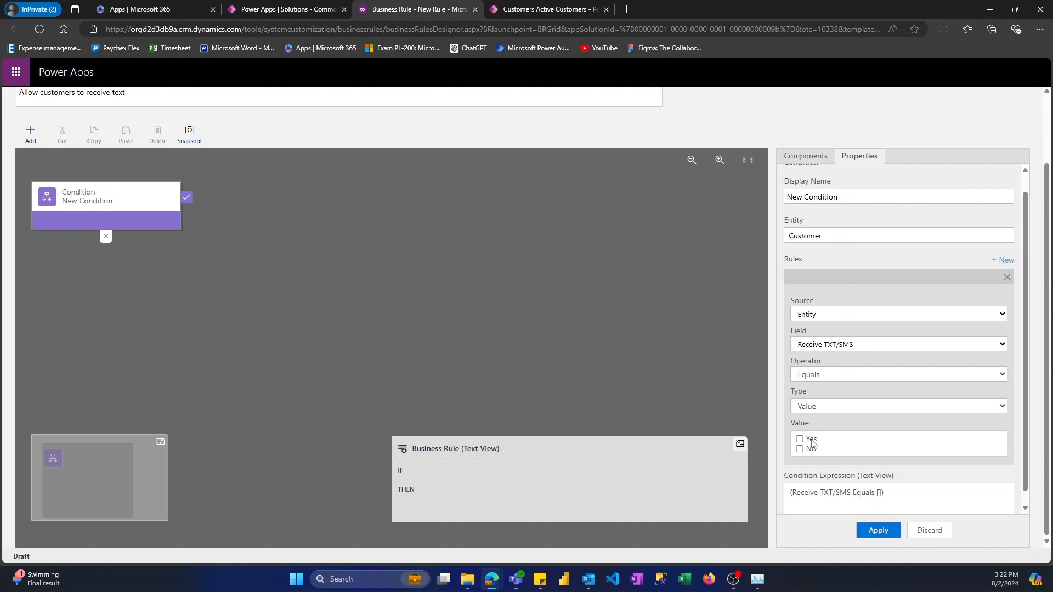
left_click(801, 440)
left_click(889, 528)
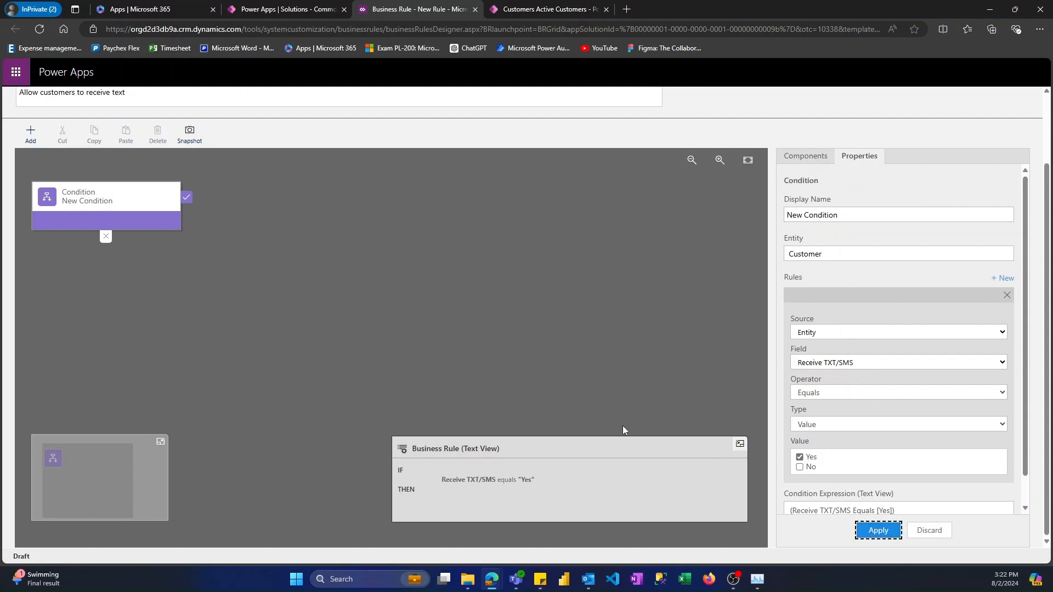
- Add a Set Visibility action named "Show Field" to the condition's true branch, with Phone Carrier visible set to Yes, and apply it
left_click(806, 157)
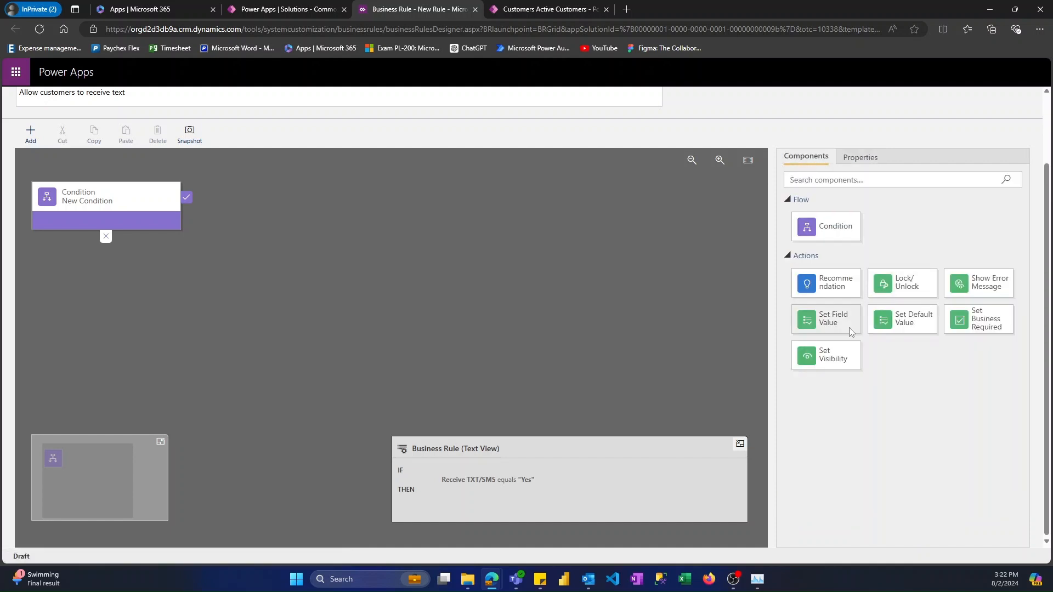
left_click_drag(838, 355, 200, 222)
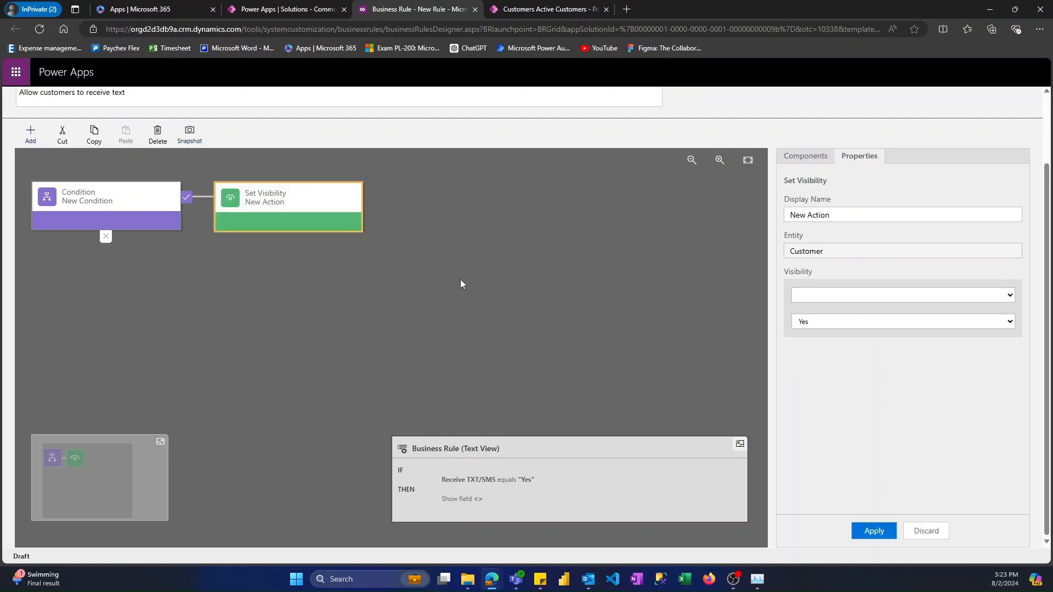
triple_click(859, 214)
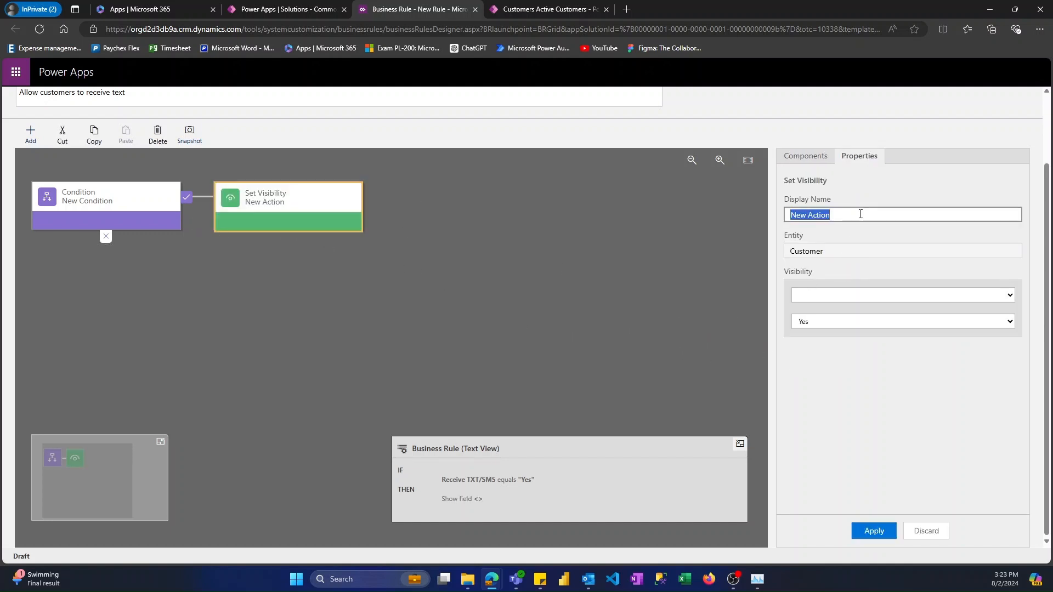
type("Show Field")
left_click(847, 295)
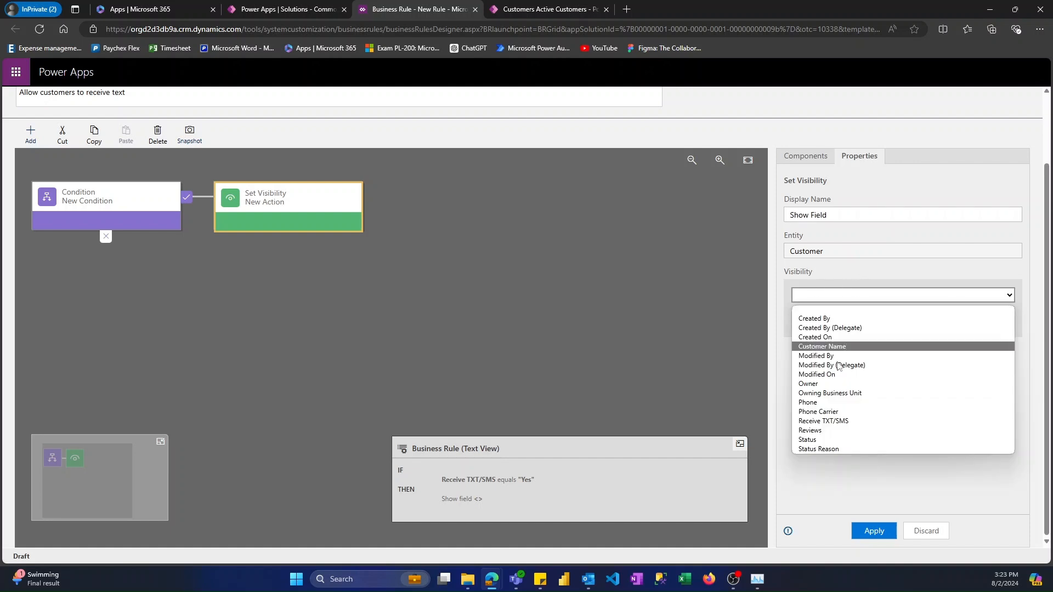
left_click(859, 416)
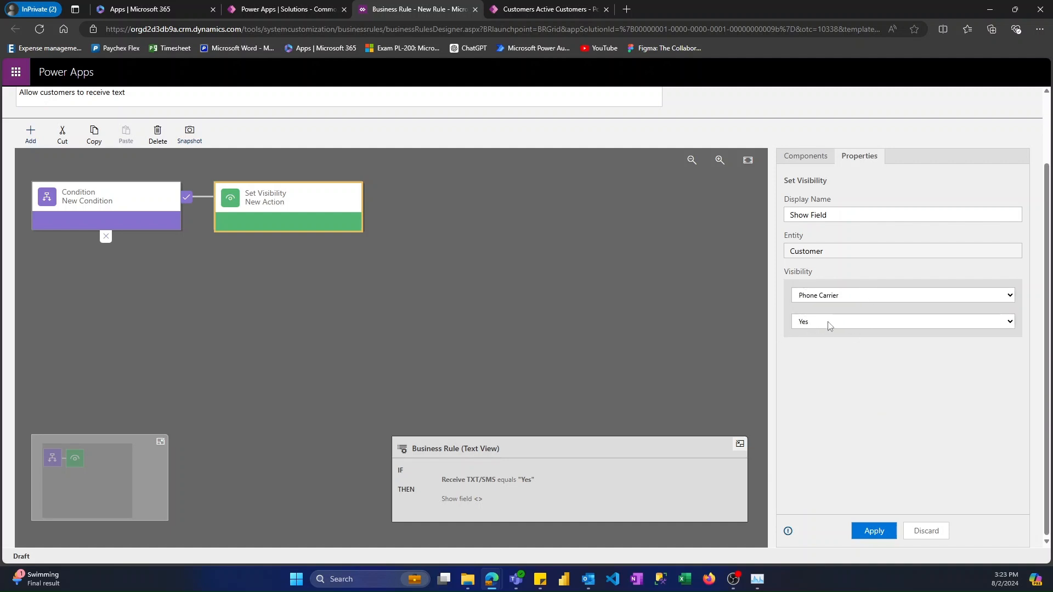
left_click(874, 531)
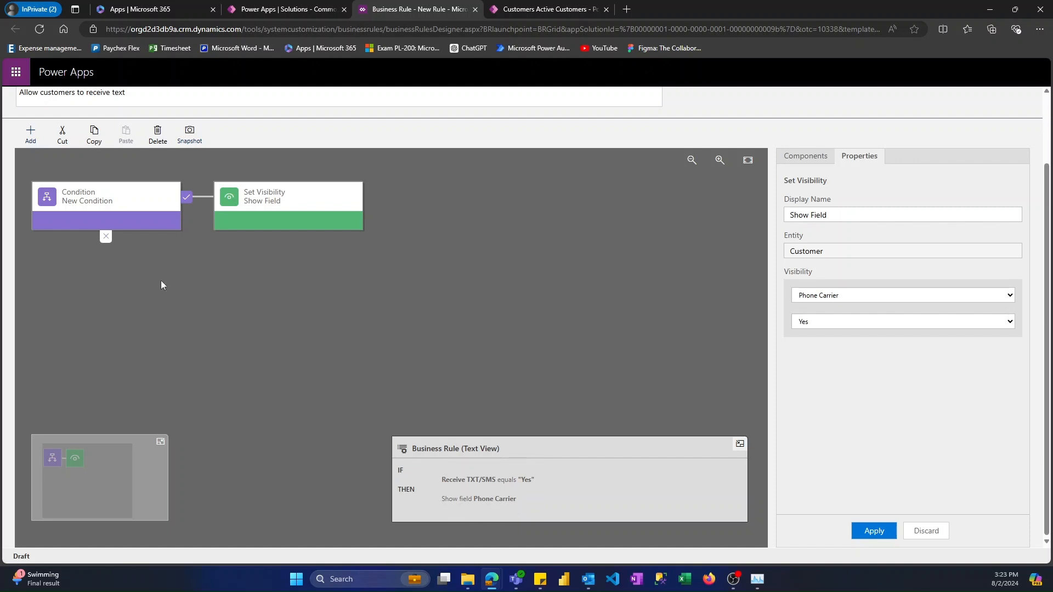
- Add a second Set Visibility action to the condition's false branch
scroll(140, 220, "up", 2)
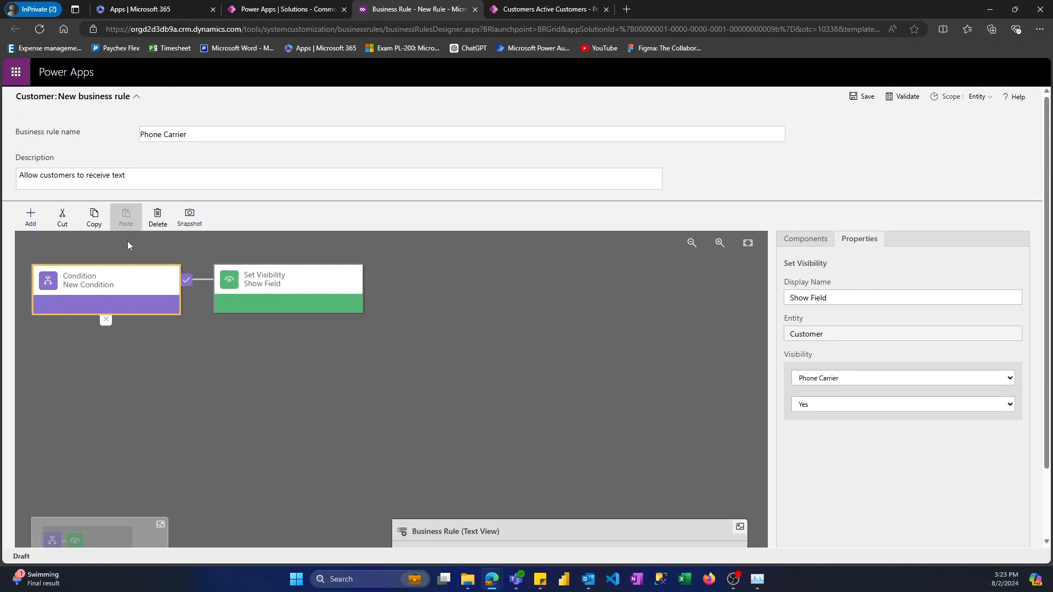
left_click(123, 278)
scroll(278, 266, "down", 2)
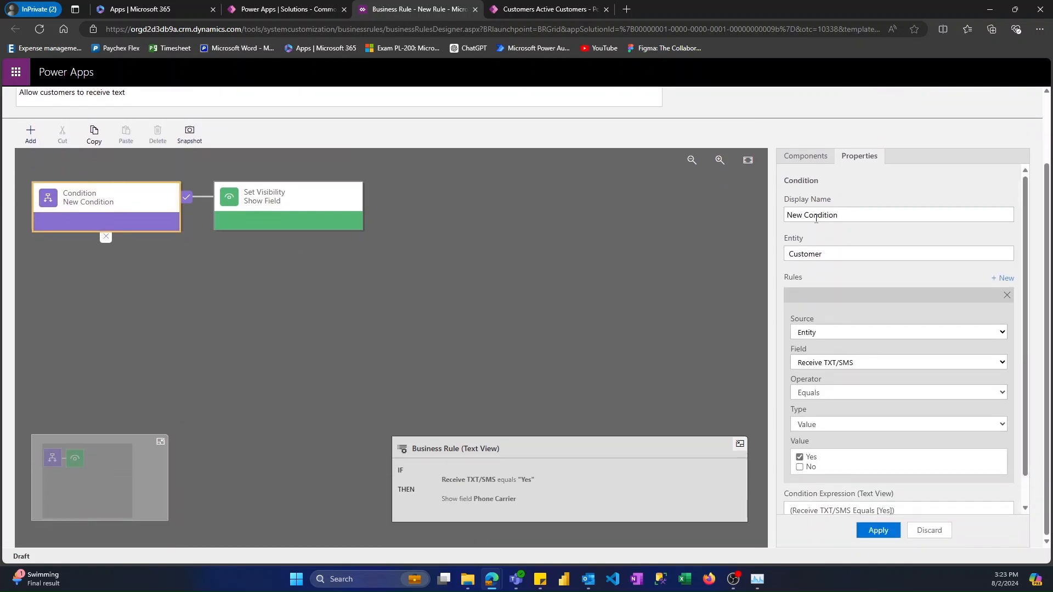
left_click(804, 156)
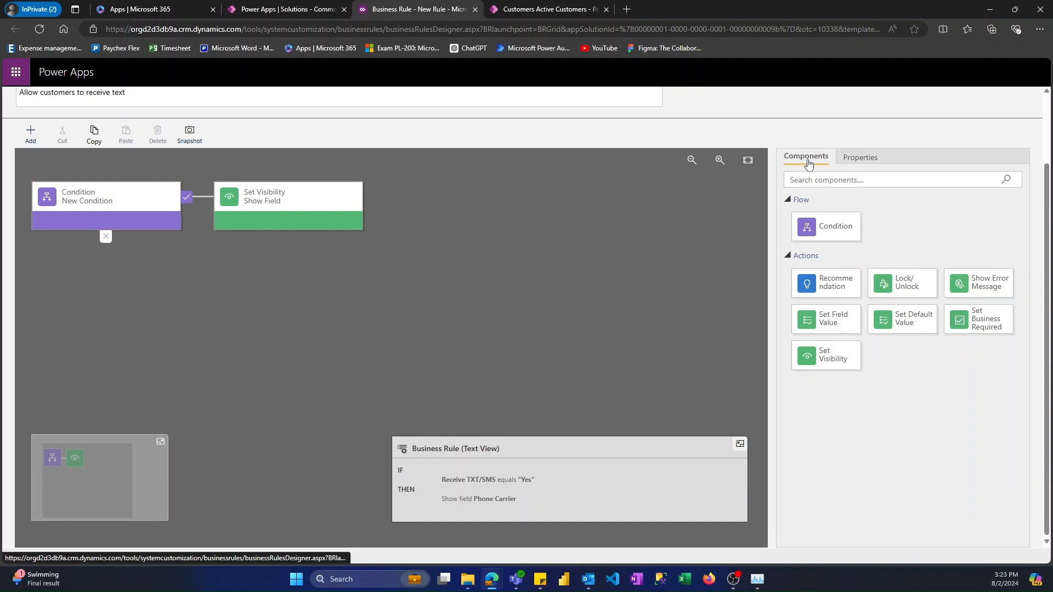
left_click(345, 210)
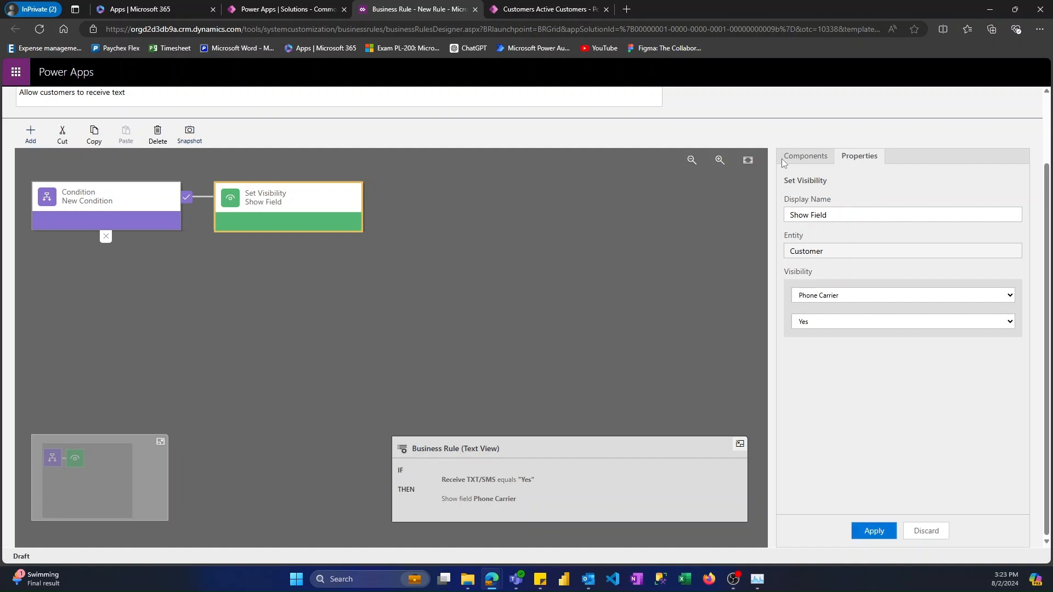
left_click(807, 159)
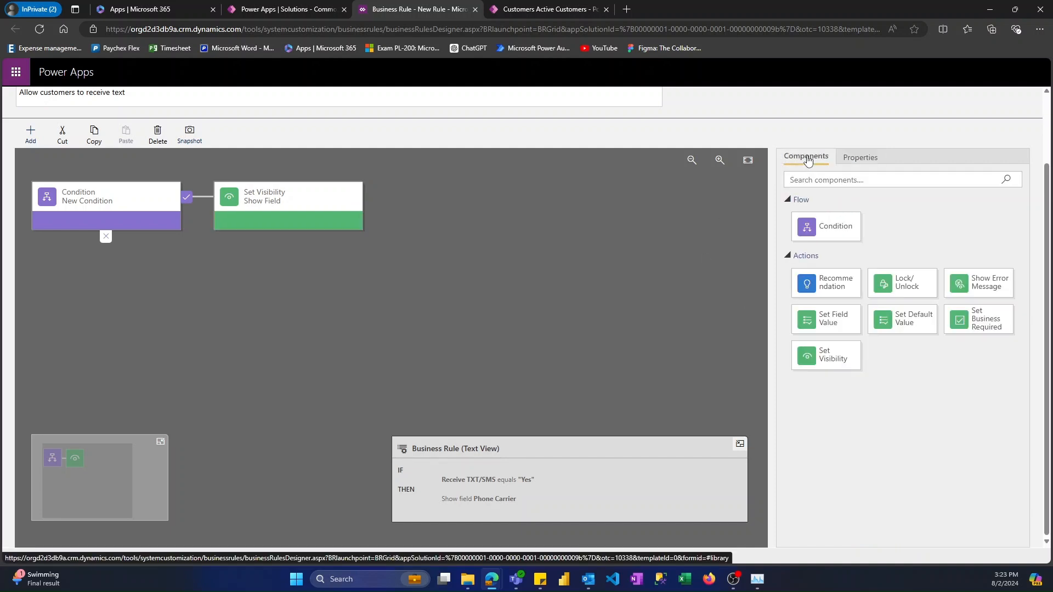
left_click_drag(838, 366, 110, 236)
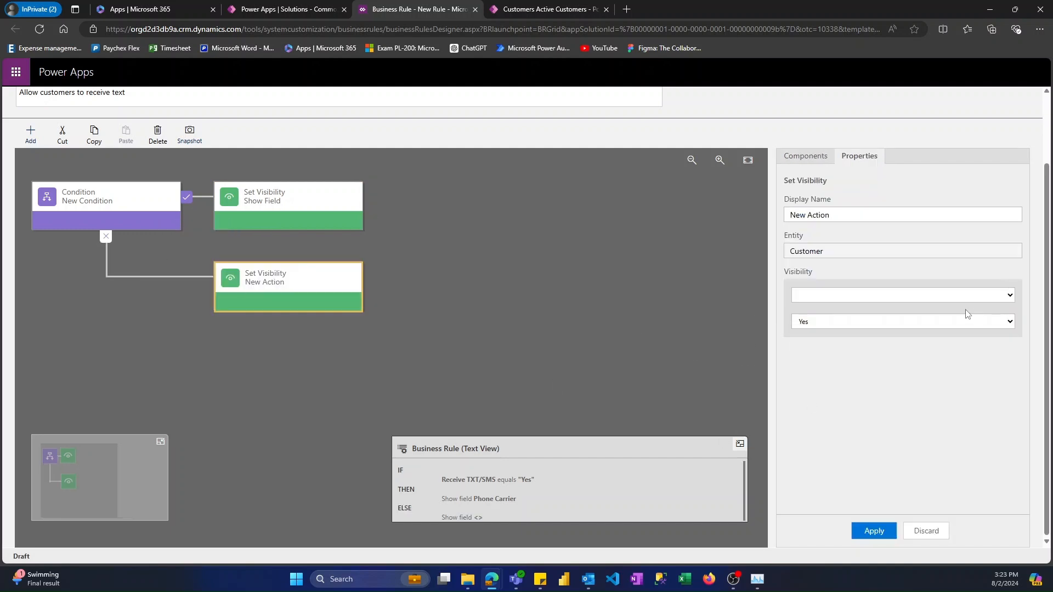
- Try to name the false-branch action "Hide Field" and set its Phone Carrier visibility to No
triple_click(891, 216)
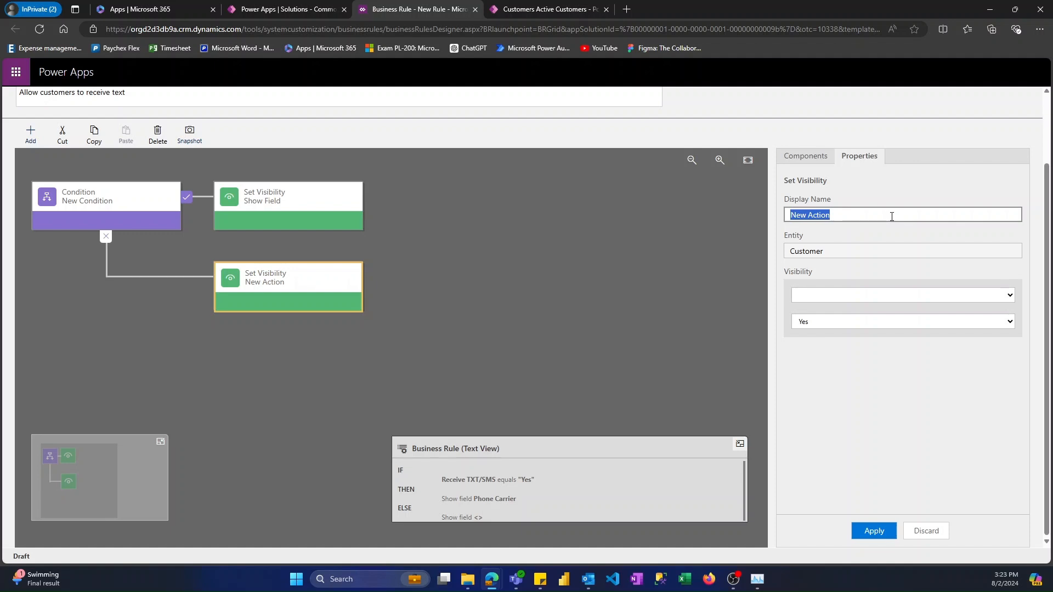
type("Hide Field")
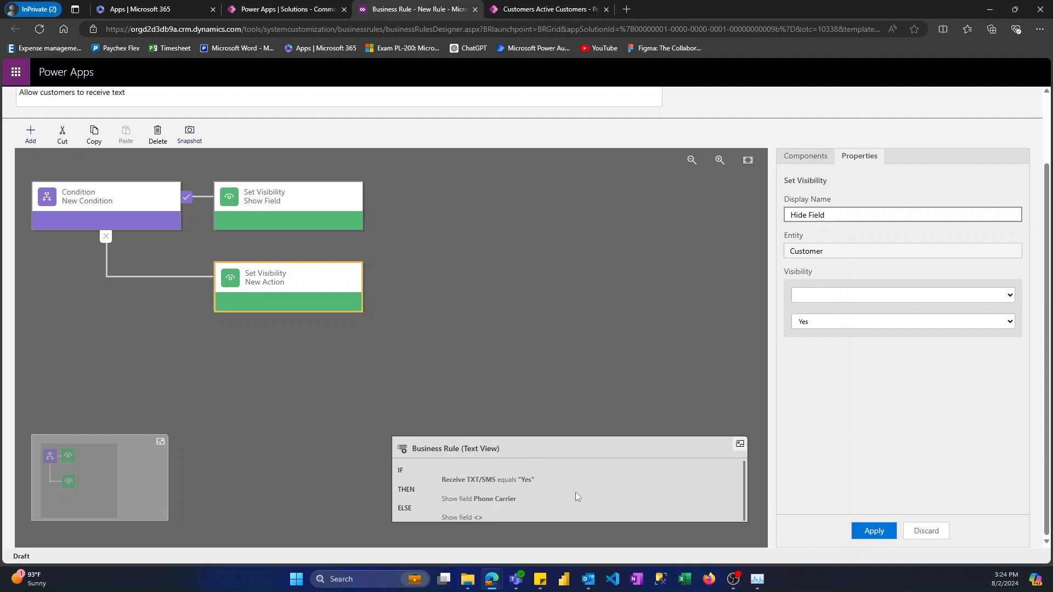
left_click(900, 296)
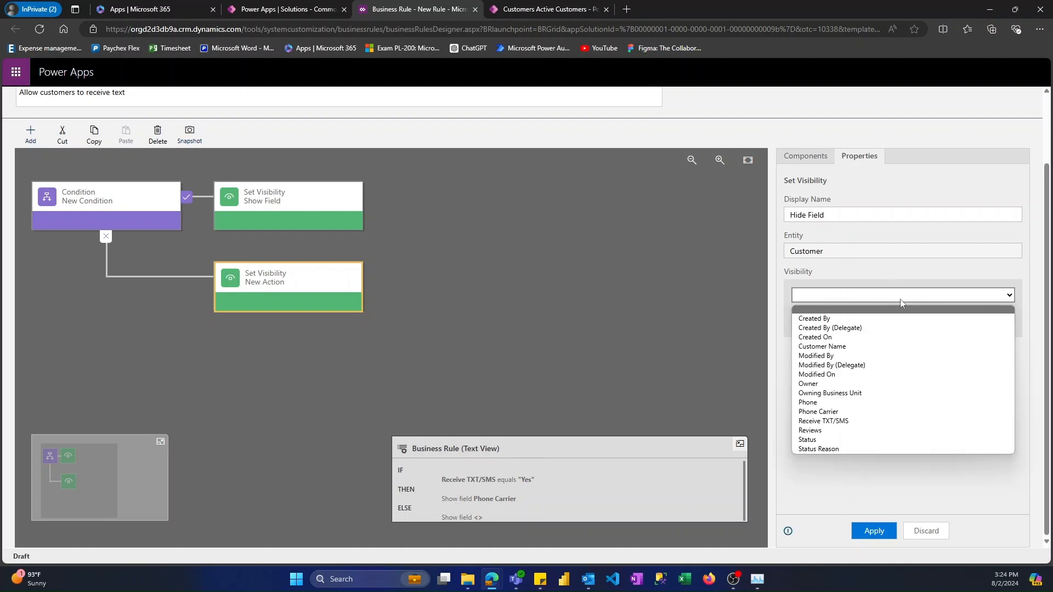
left_click(845, 412)
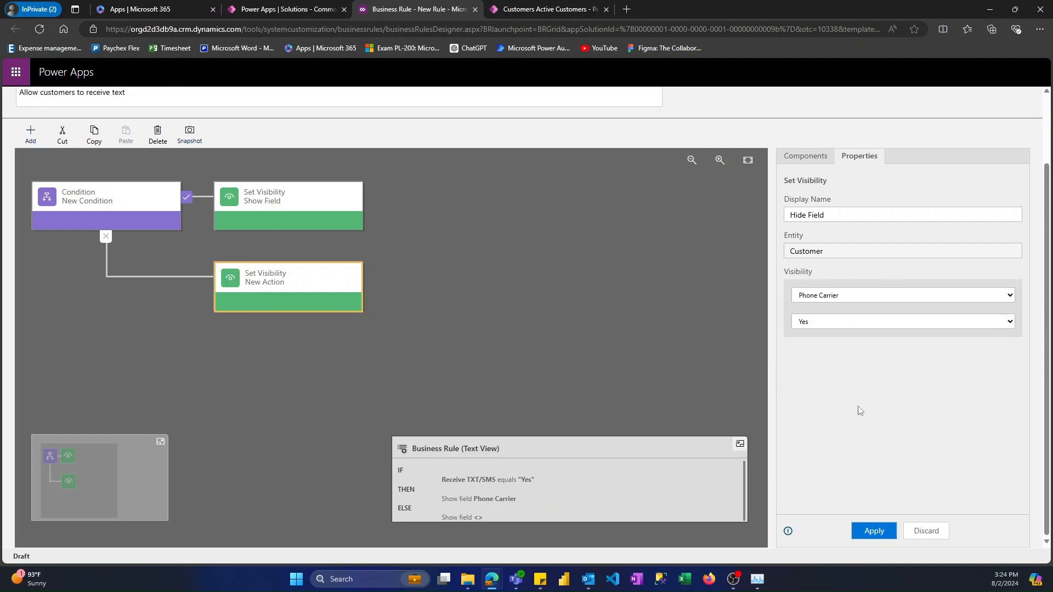
left_click(883, 323)
left_click(867, 346)
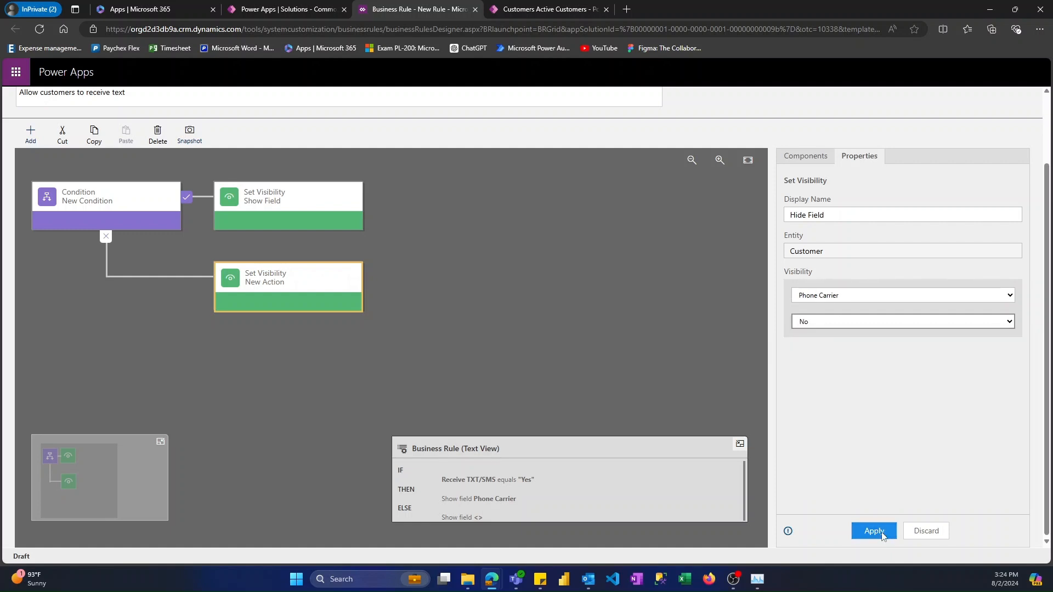
left_click(327, 214)
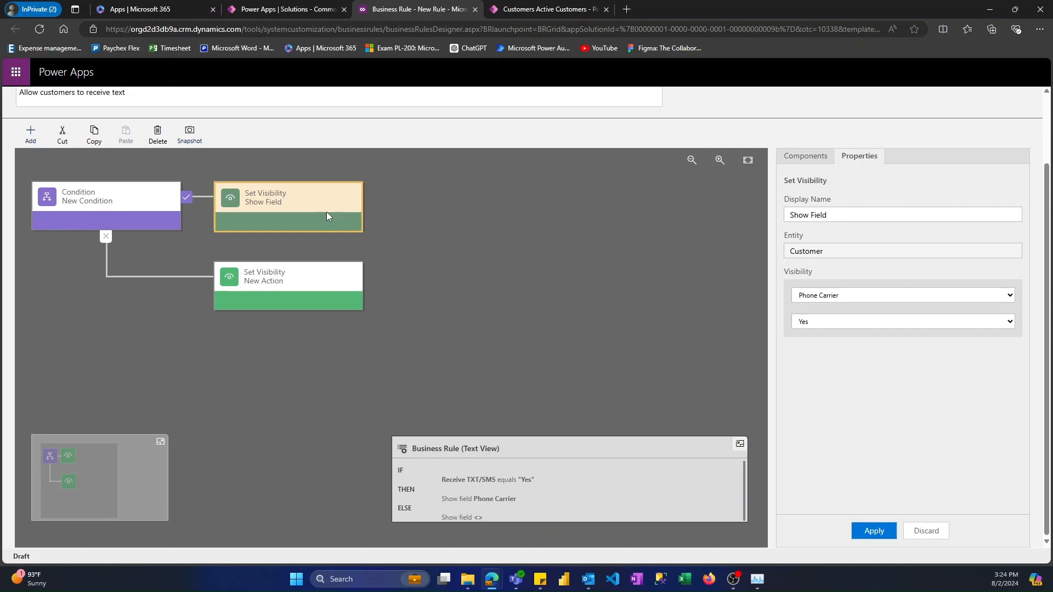
- Set the false-branch action's visibility to No for Phone Carrier, apply it, and save the business rule
left_click(324, 282)
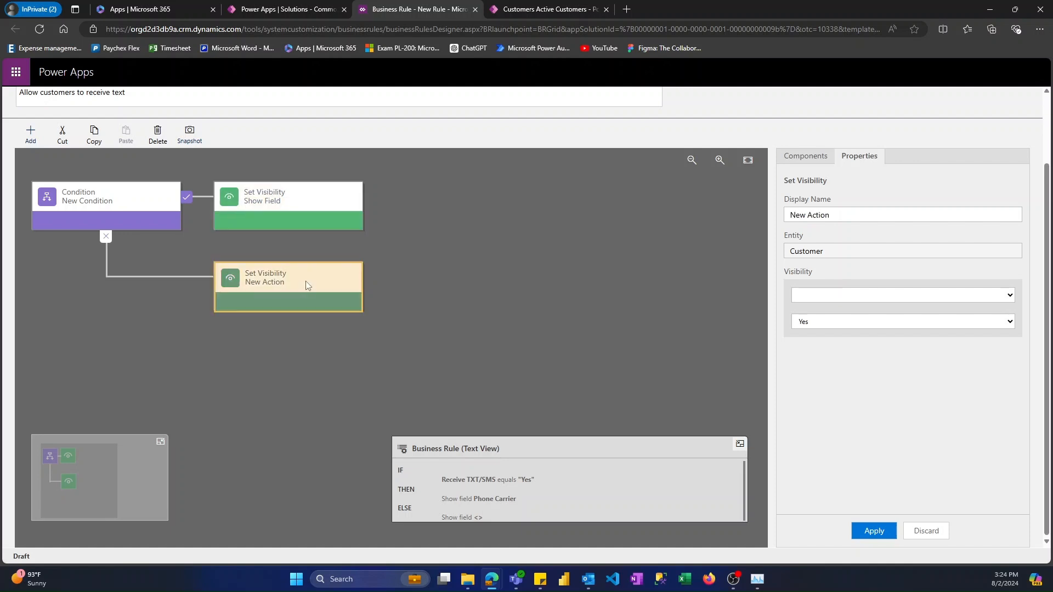
left_click(888, 297)
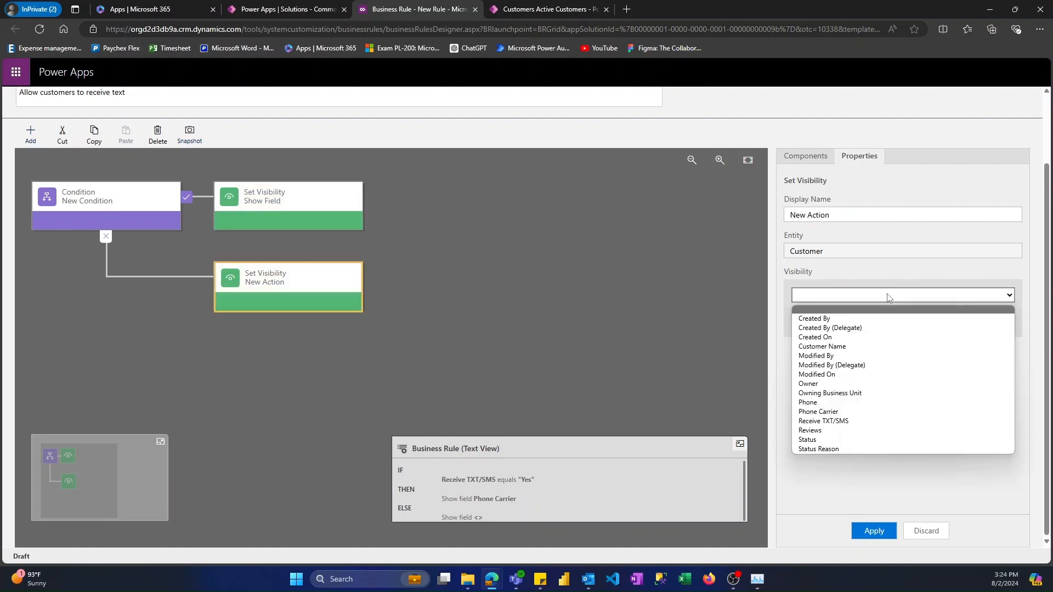
left_click(847, 412)
left_click(861, 325)
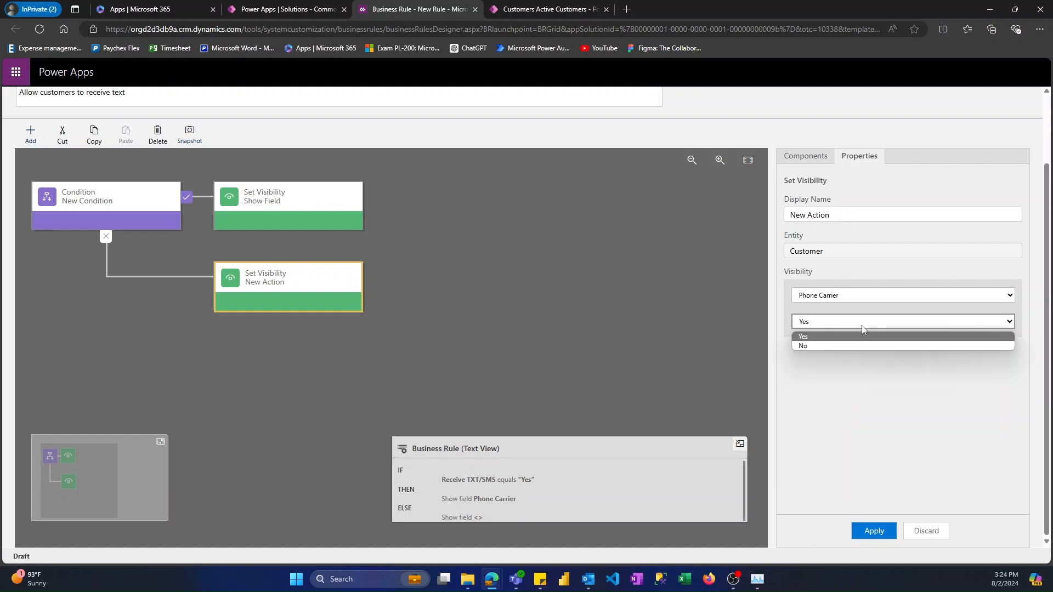
left_click(844, 346)
left_click(873, 530)
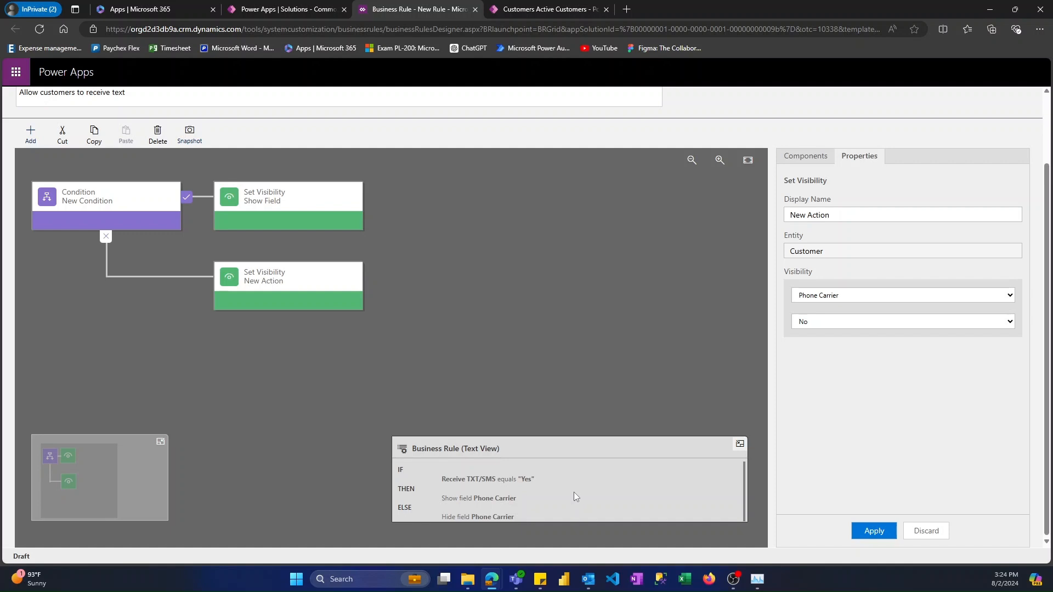
left_click(892, 538)
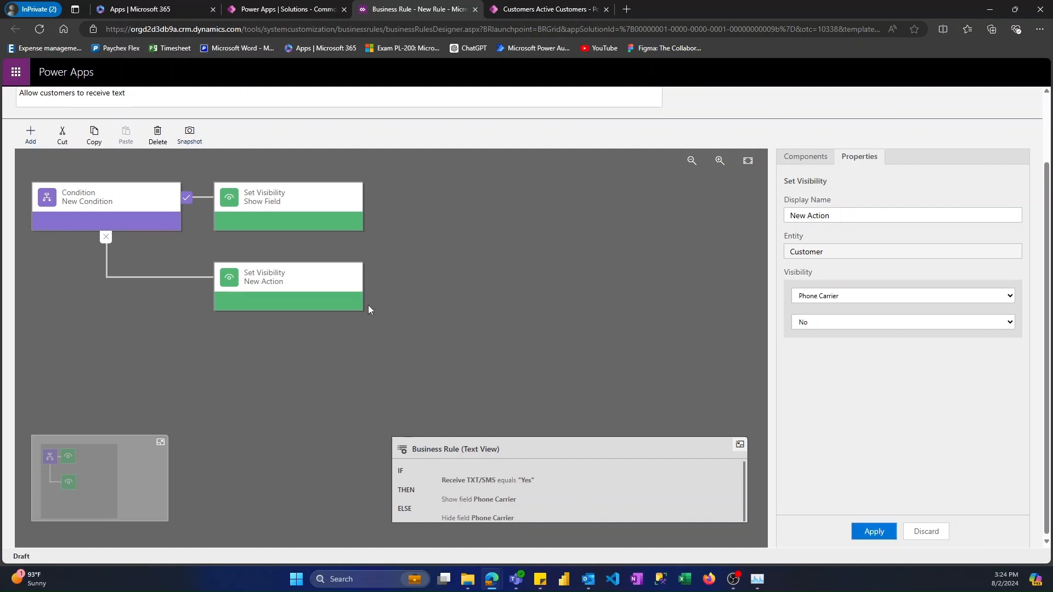
scroll(367, 305, "up", 3)
left_click(864, 101)
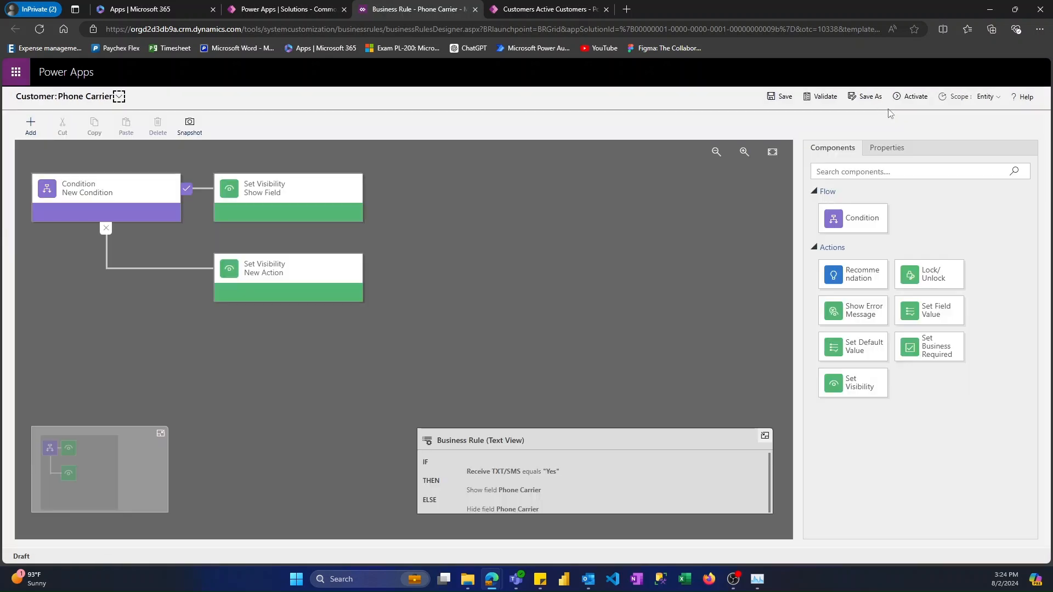
- Validate and activate the Phone Carrier business rule
left_click(815, 100)
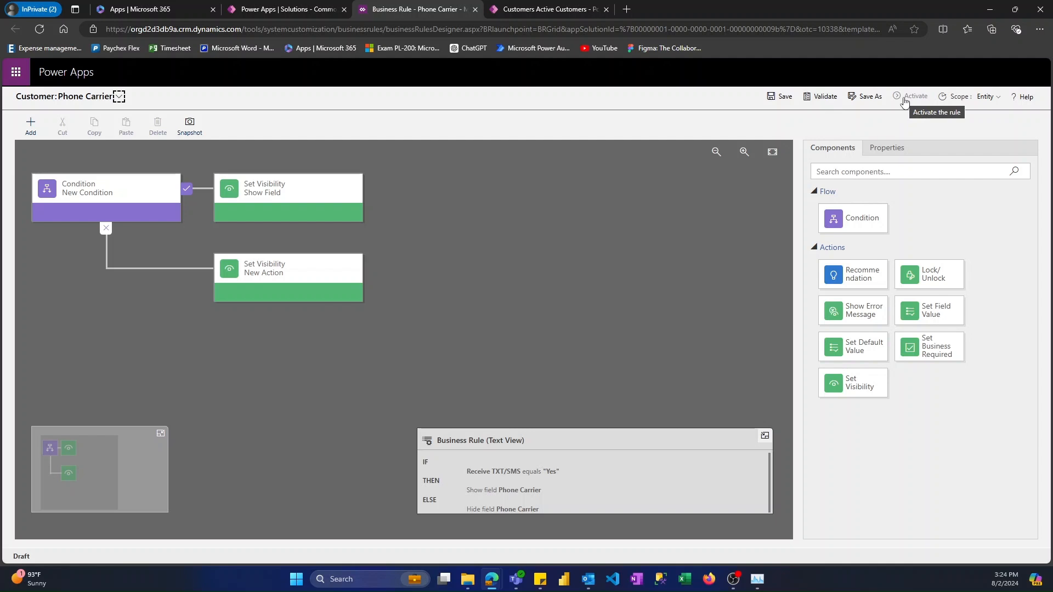
left_click(904, 97)
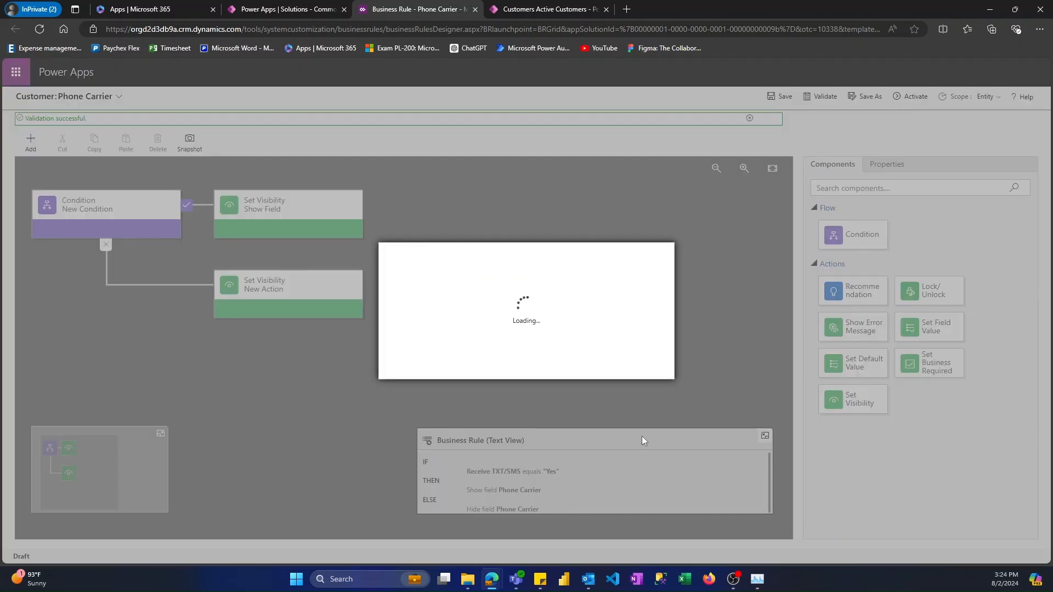
left_click(600, 367)
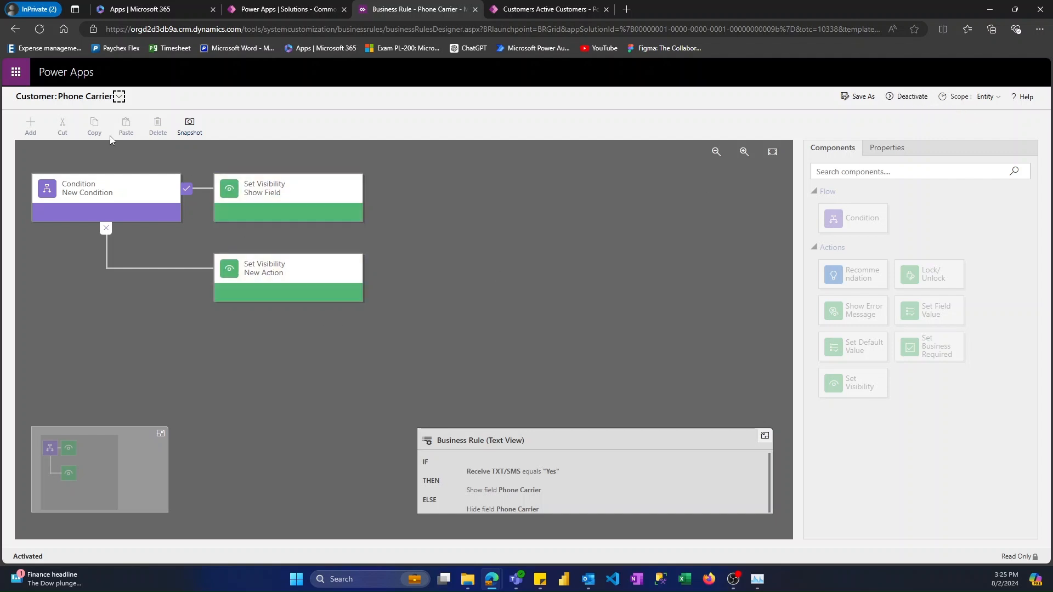
- Expand the activated rule's name and description, close the rule designer and old app pages, and refresh the Customer table's business rules list
left_click(118, 97)
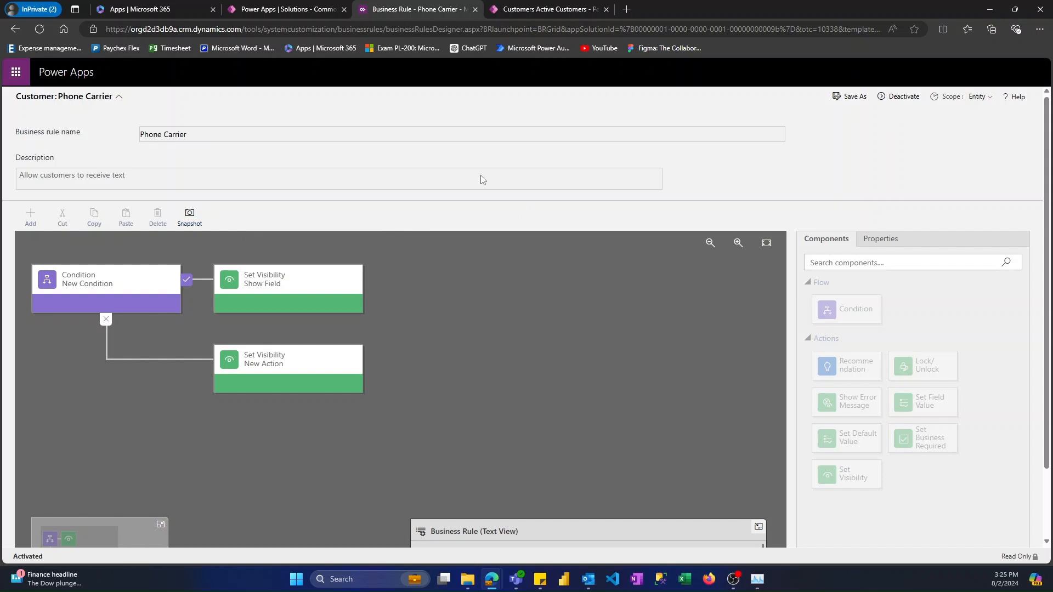
left_click(475, 9)
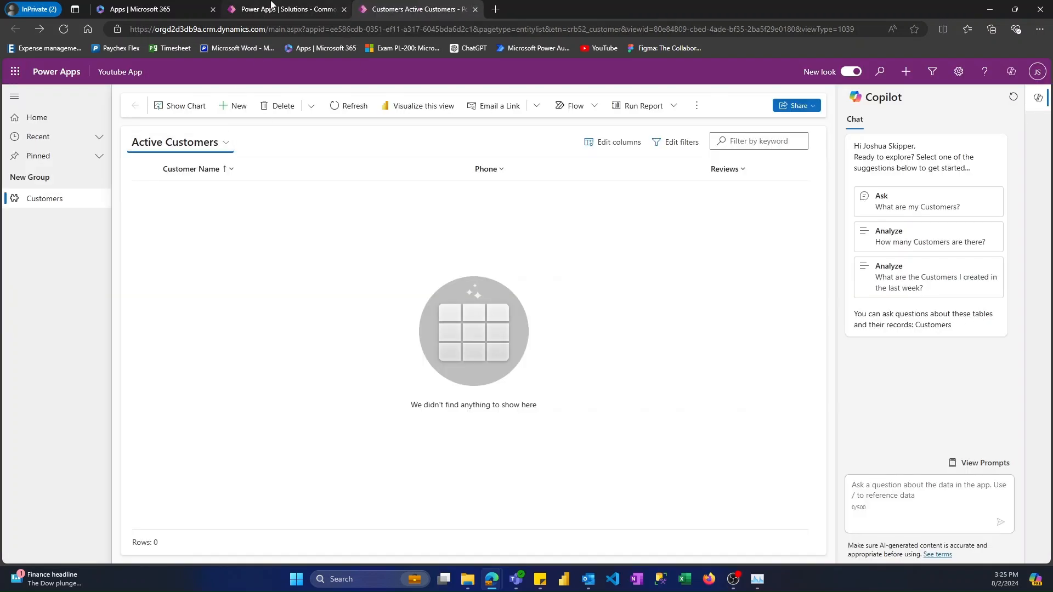
left_click(474, 10)
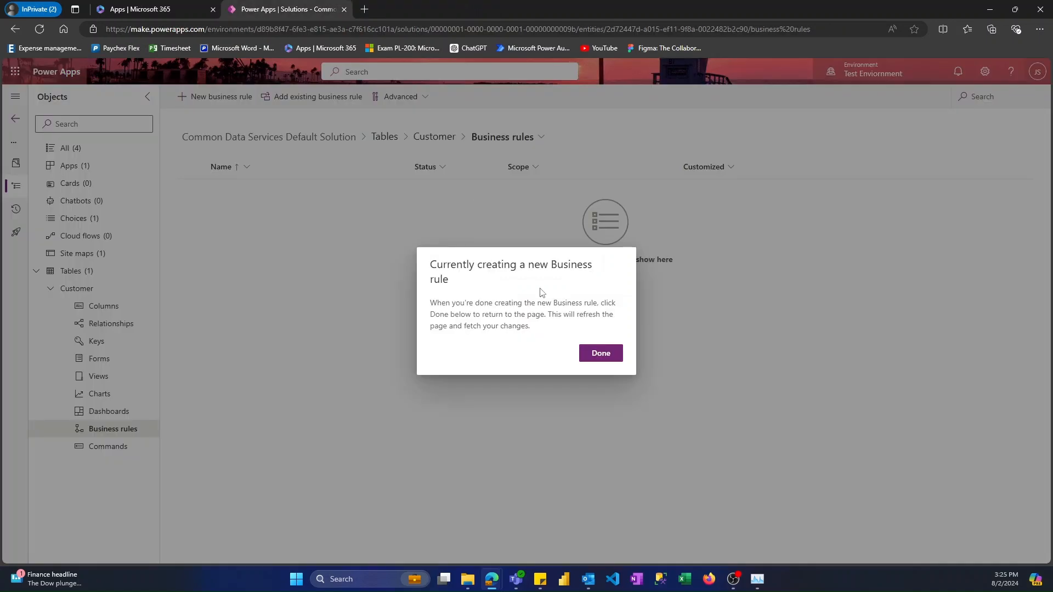
left_click(587, 354)
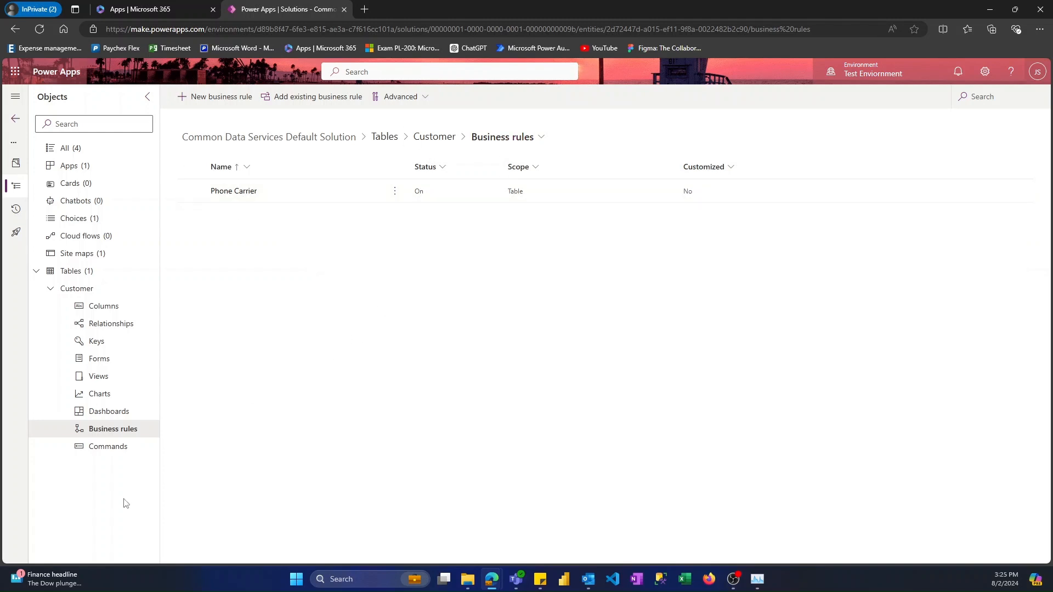
- Play the Youtube App from the solution's apps and start a new customer record named "test"
left_click(105, 165)
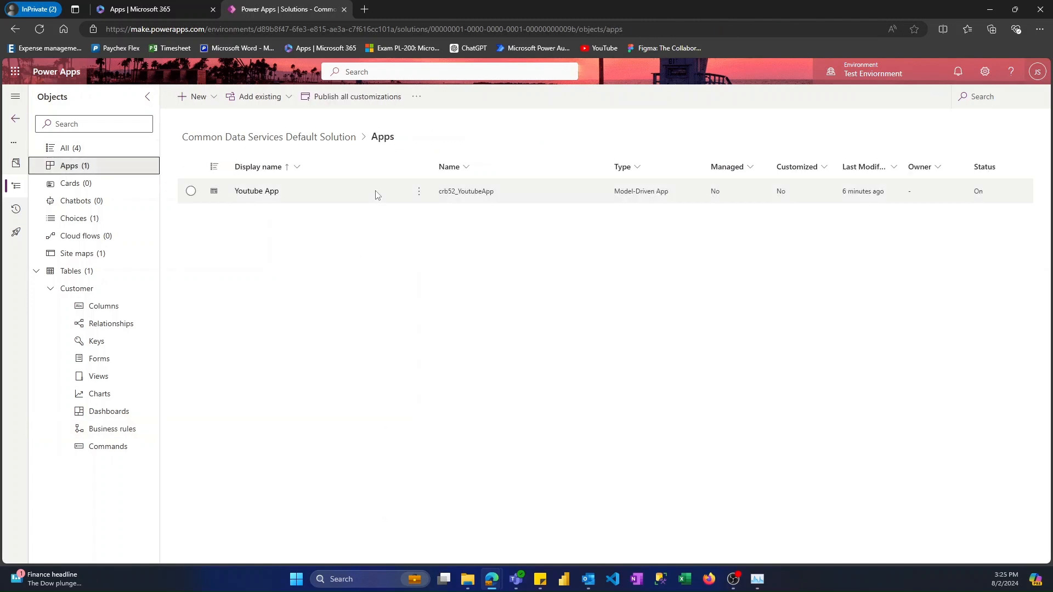
left_click(346, 192)
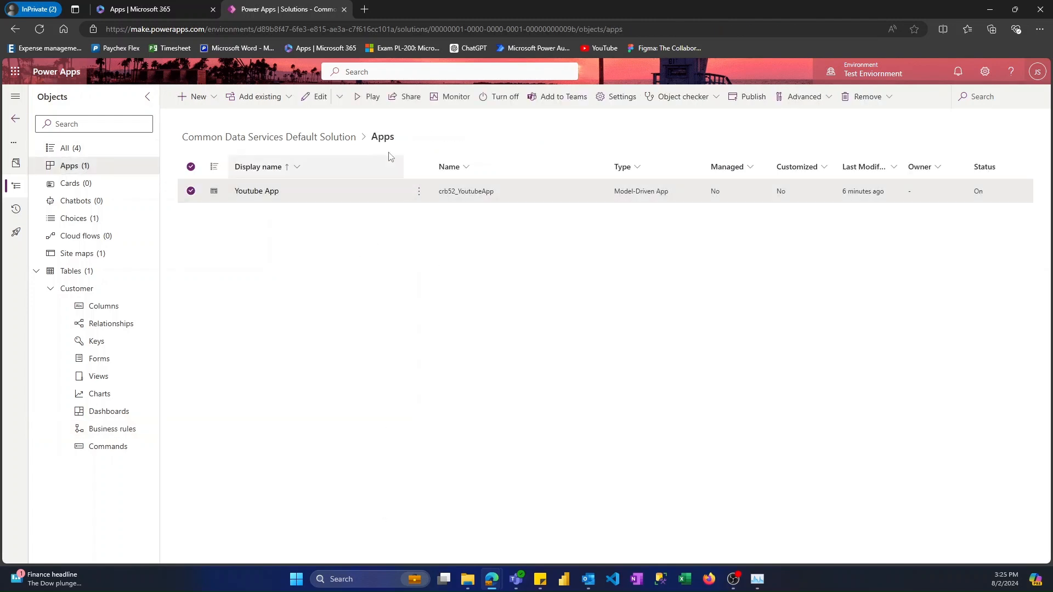
left_click(366, 97)
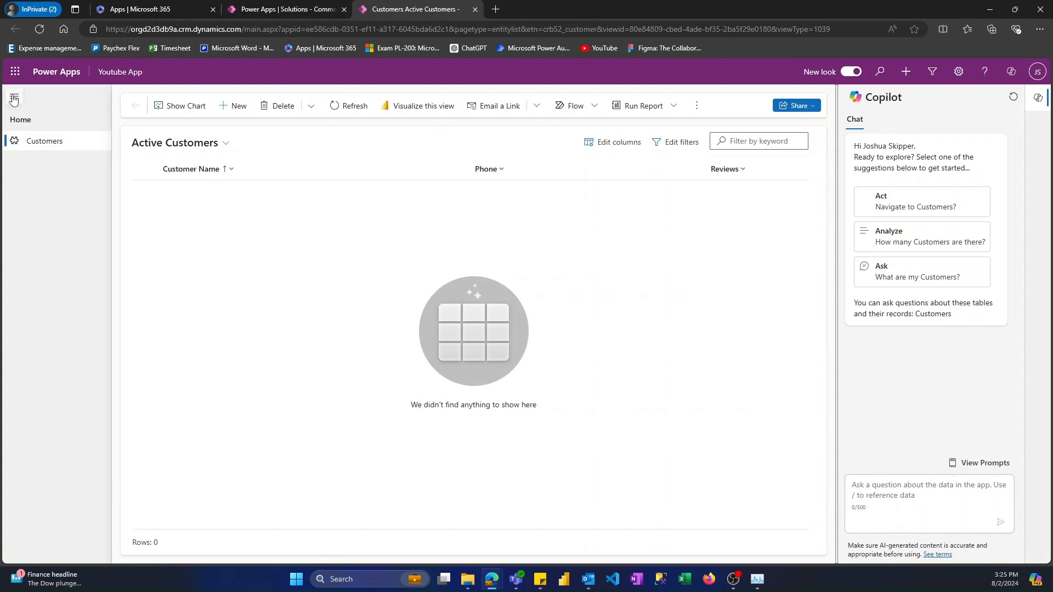
left_click(235, 106)
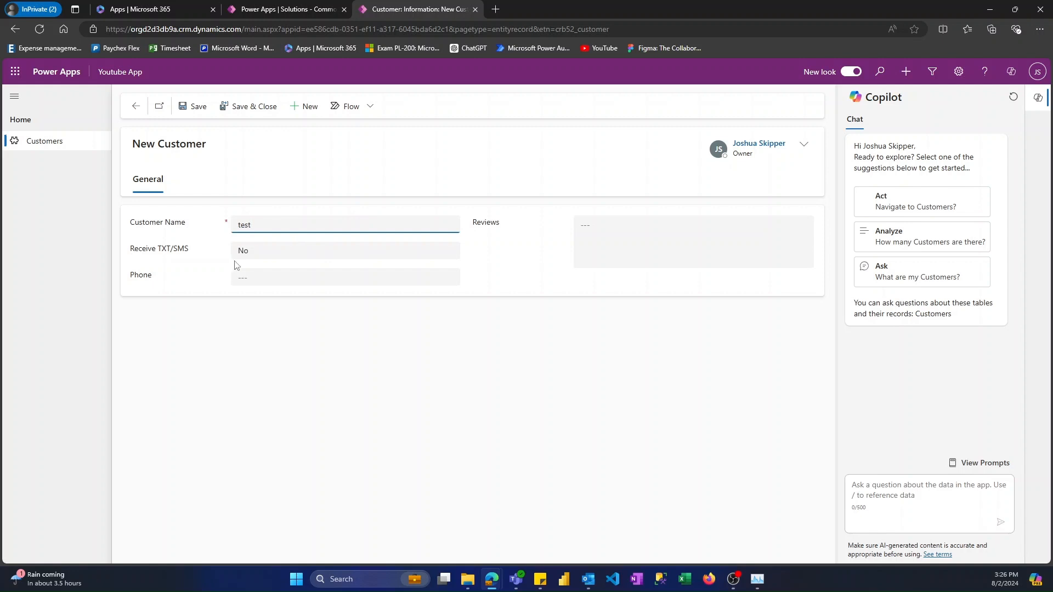
- Test the business rule by setting Receive TXT/SMS to Yes and back to No on the new customer record
left_click(293, 256)
left_click(278, 289)
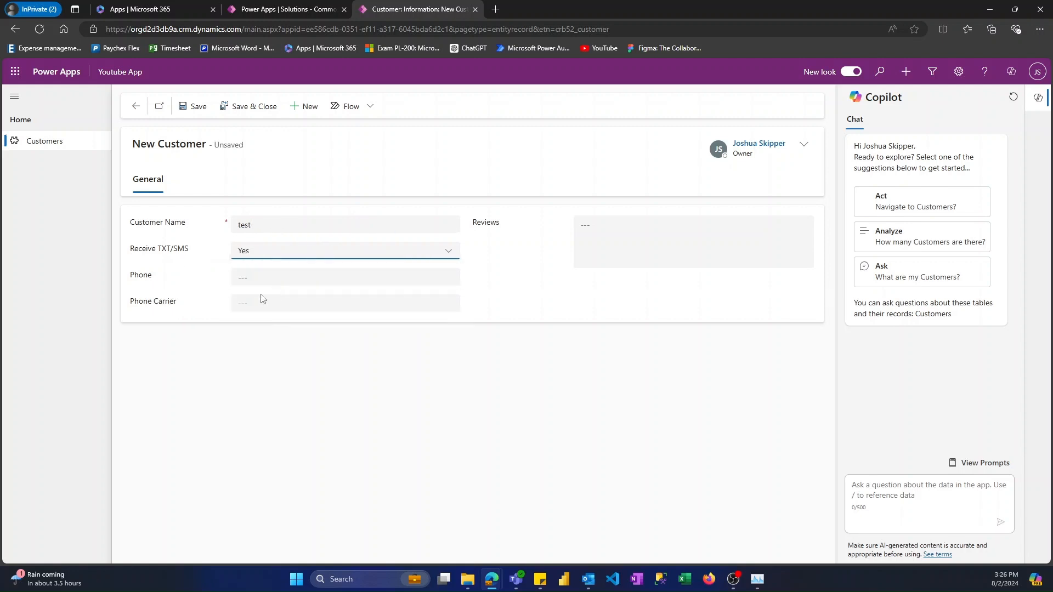
left_click(436, 258)
left_click(360, 271)
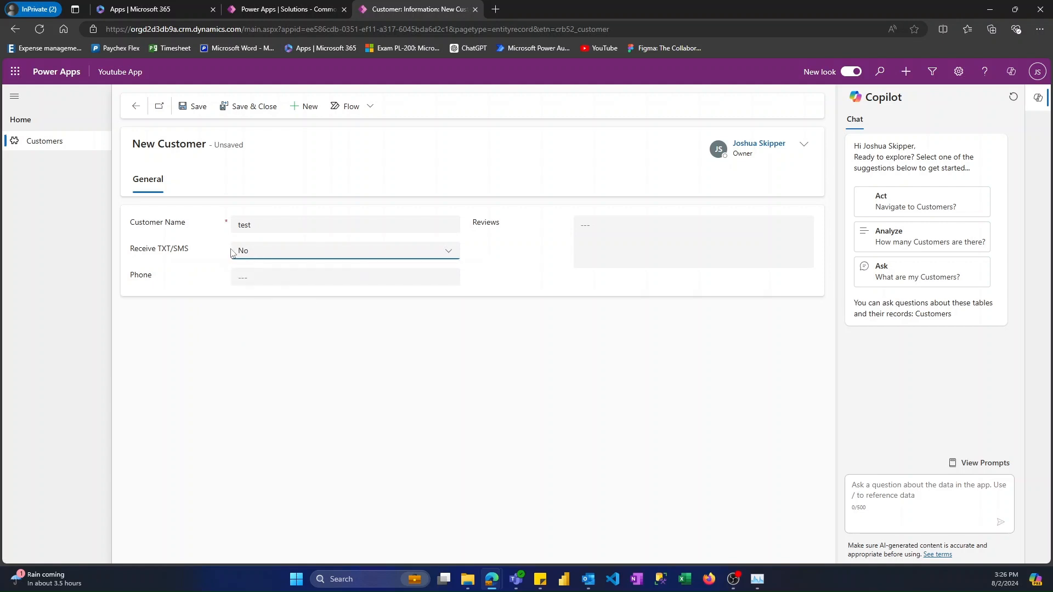
- Move Receive TXT/SMS below Phone on the Customer table's main Information form, and save and publish the form
left_click(316, 14)
left_click(107, 291)
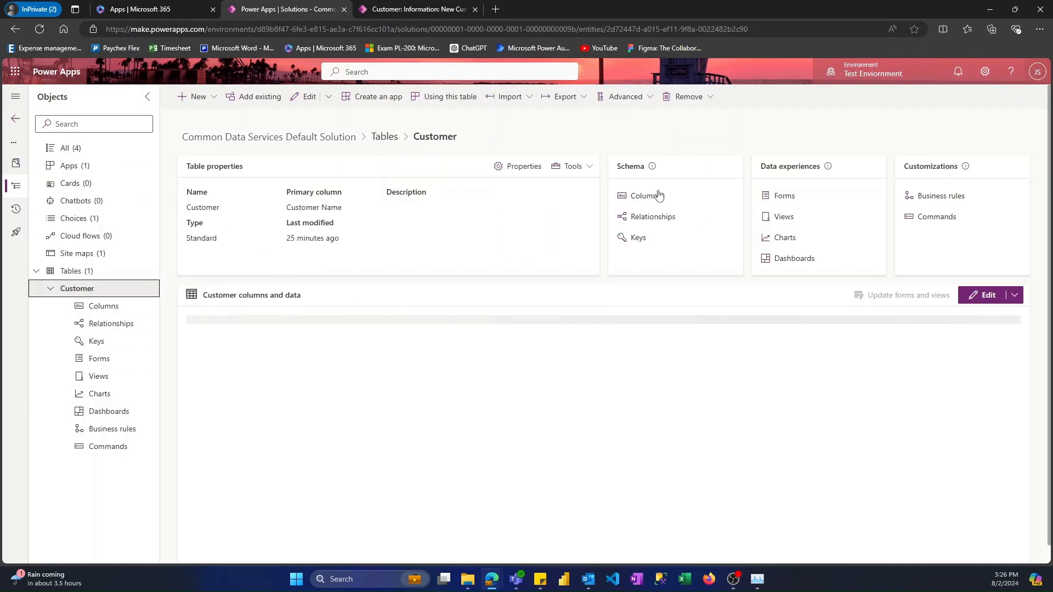
left_click(782, 196)
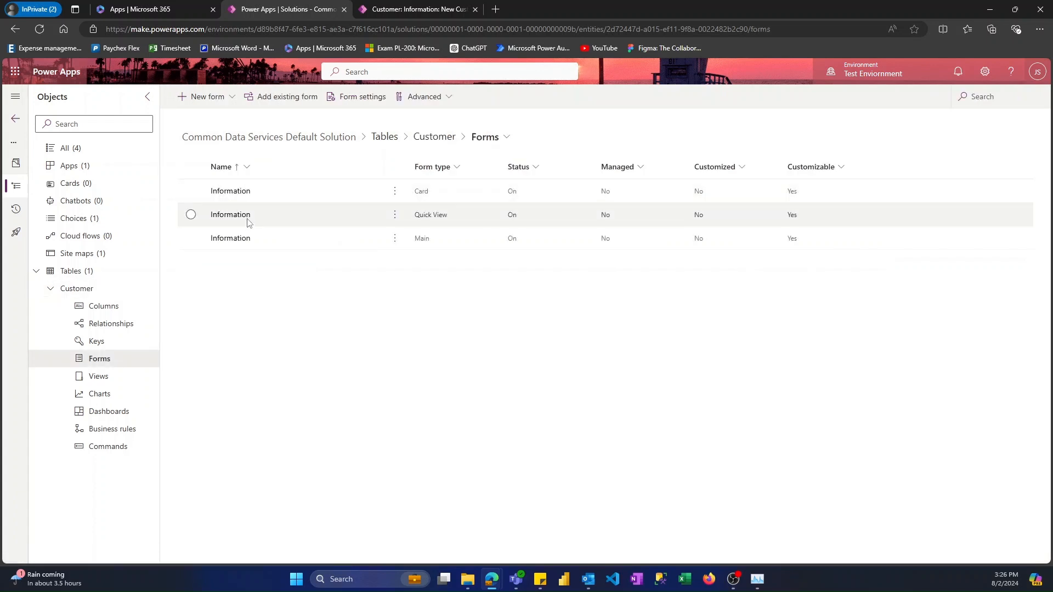
left_click(228, 239)
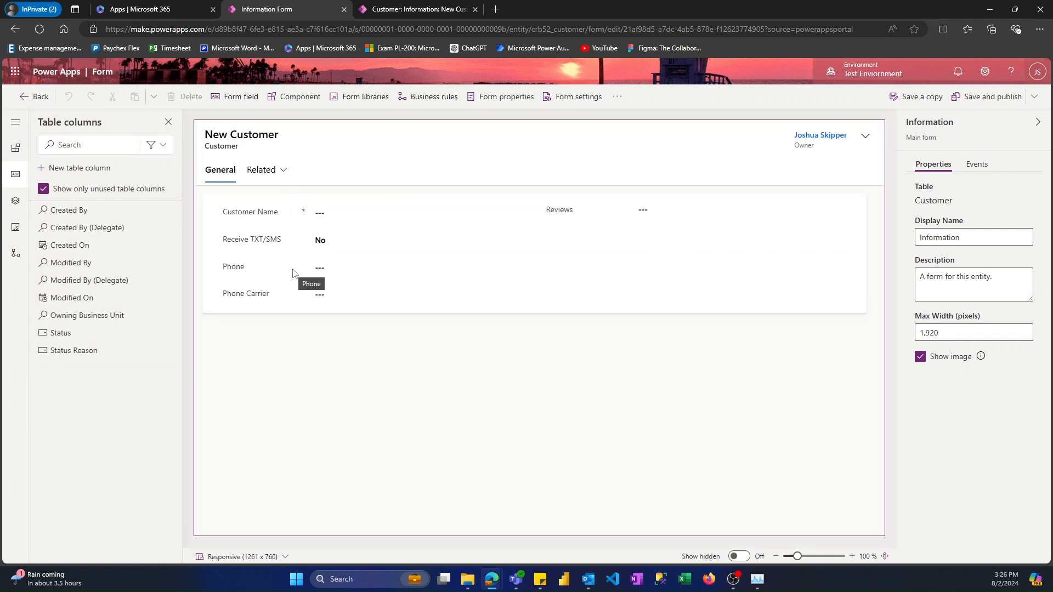
left_click(296, 243)
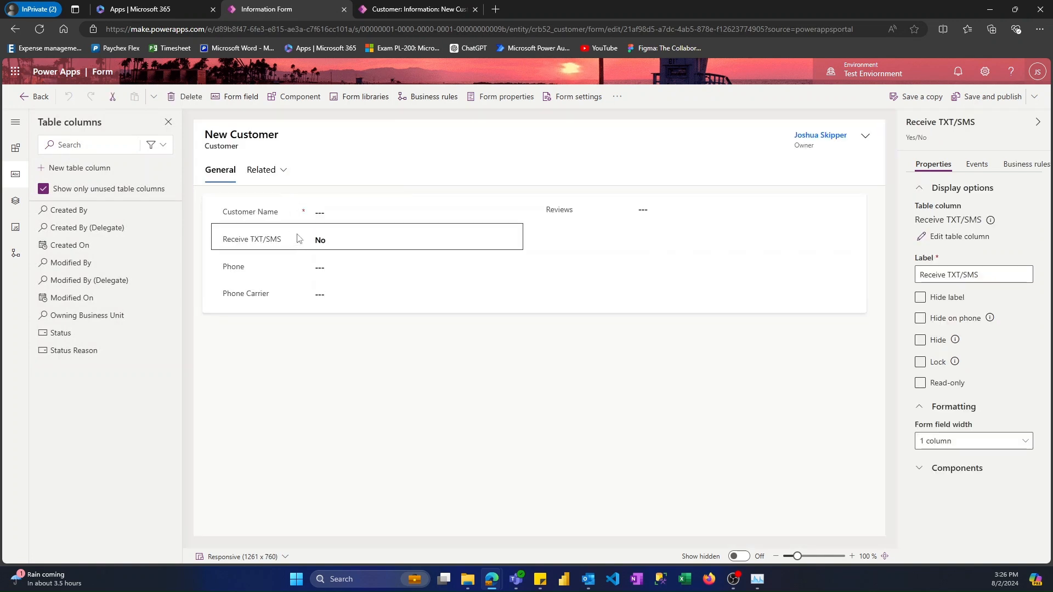
left_click_drag(298, 239, 285, 275)
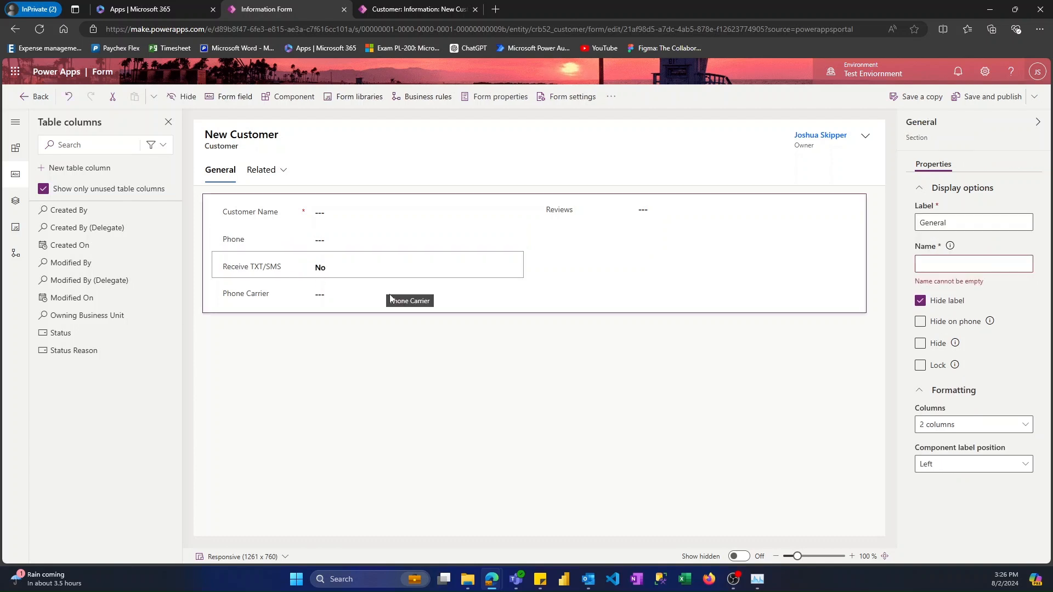
left_click(977, 107)
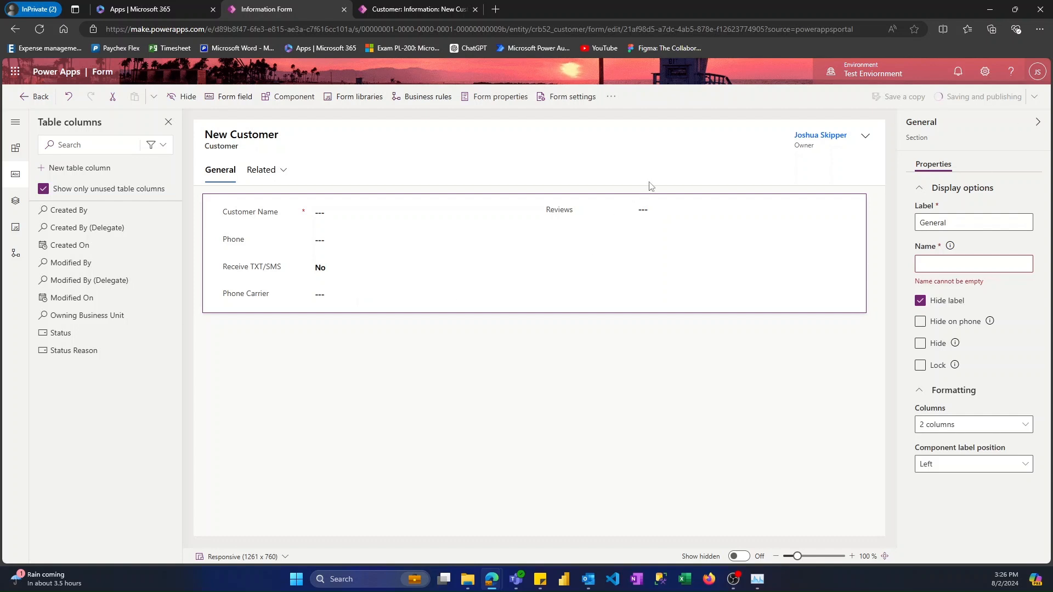
- Discard the test customer record, leave the form editor, relaunch the Youtube App from the solution's apps, and start a new customer record
left_click(396, 10)
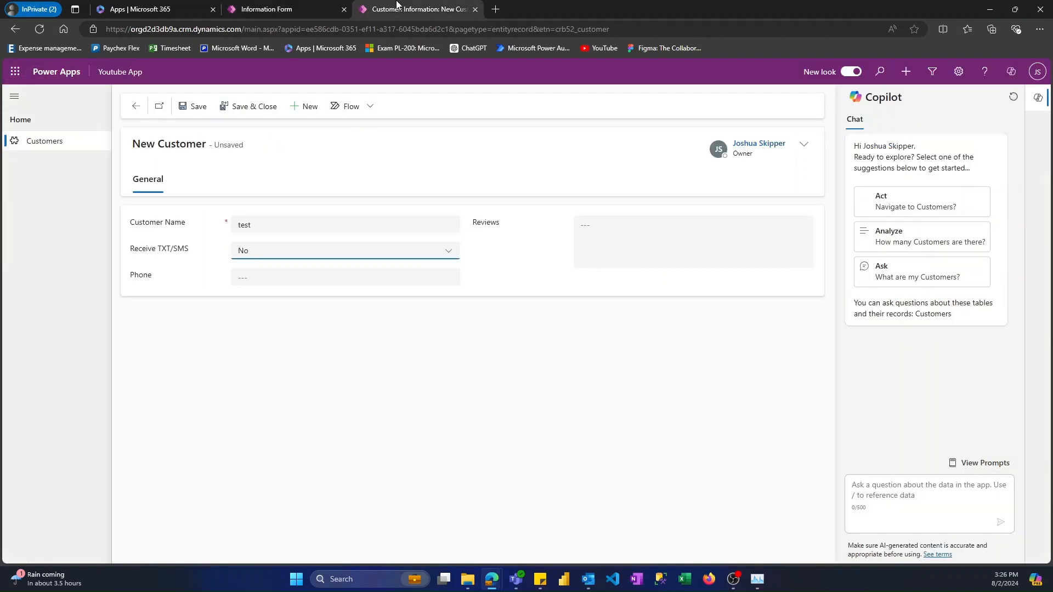
left_click(475, 9)
left_click(26, 99)
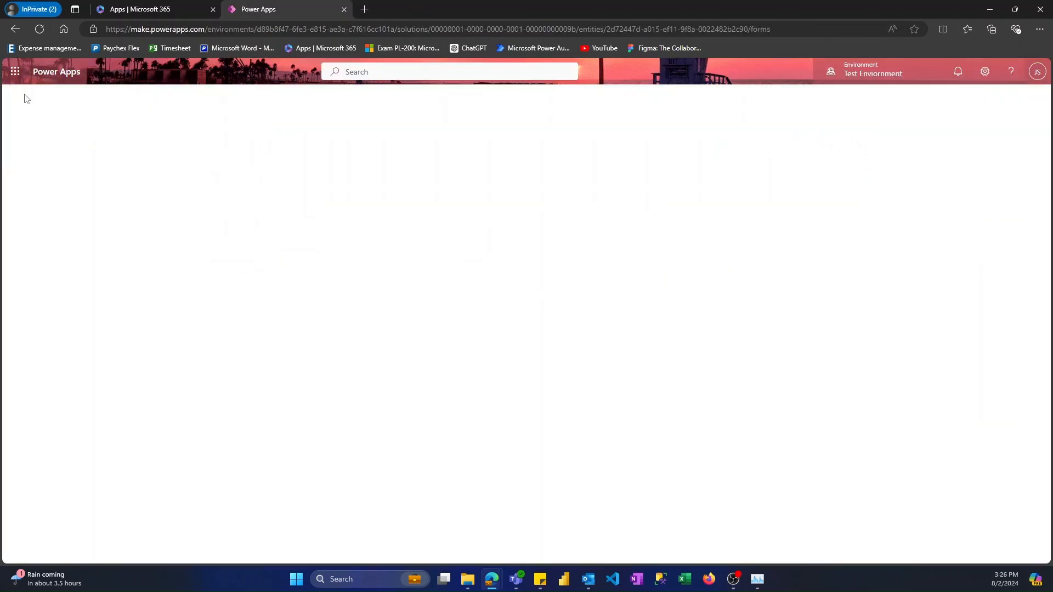
left_click(103, 172)
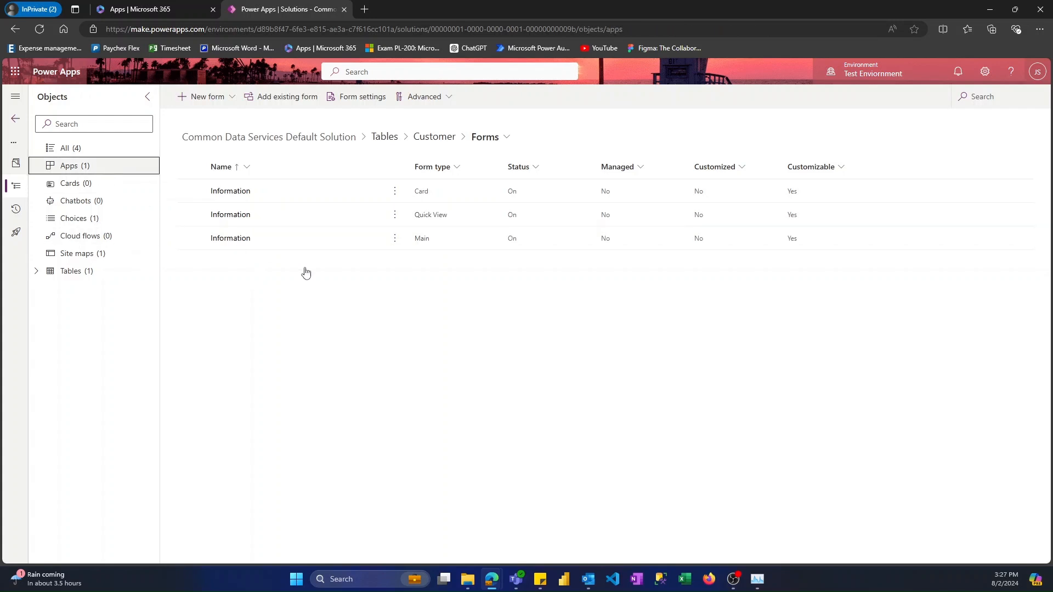
left_click(336, 193)
left_click(378, 107)
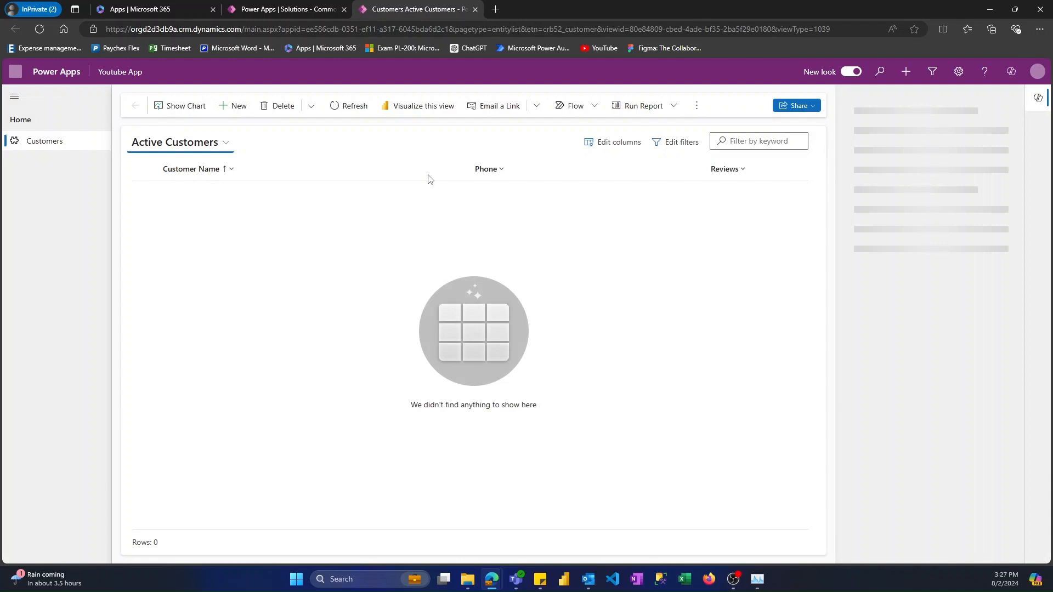
left_click(236, 108)
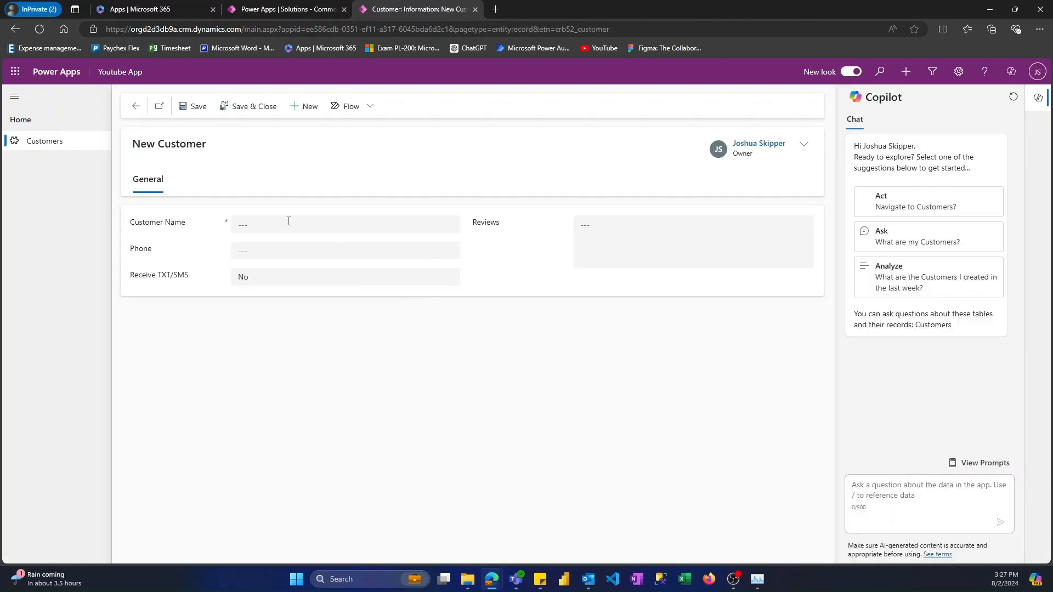
- Enter the customer's name and phone number in the new customer record
left_click(289, 221)
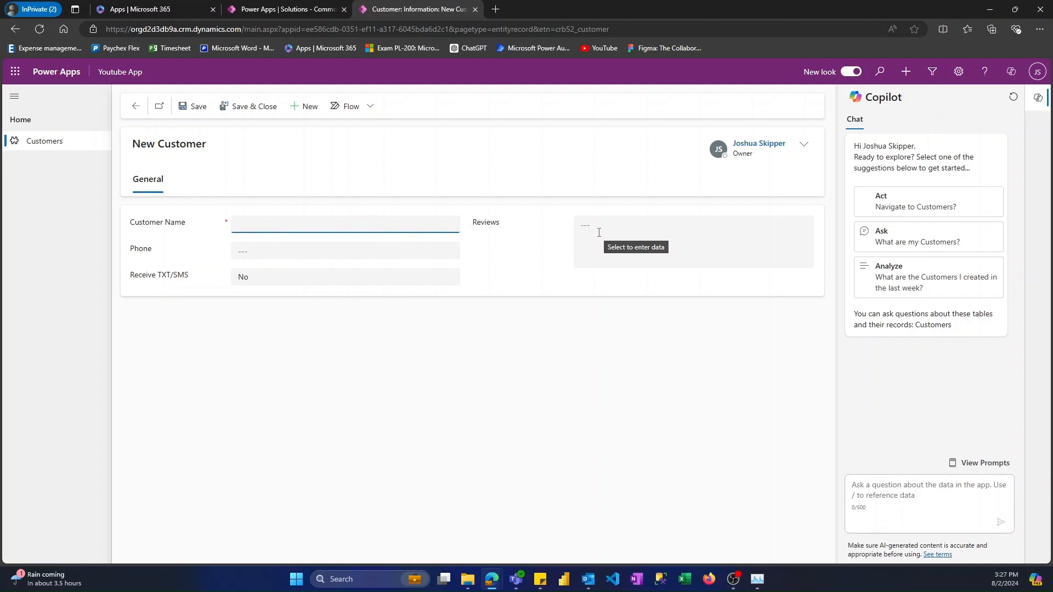
type("Skipper")
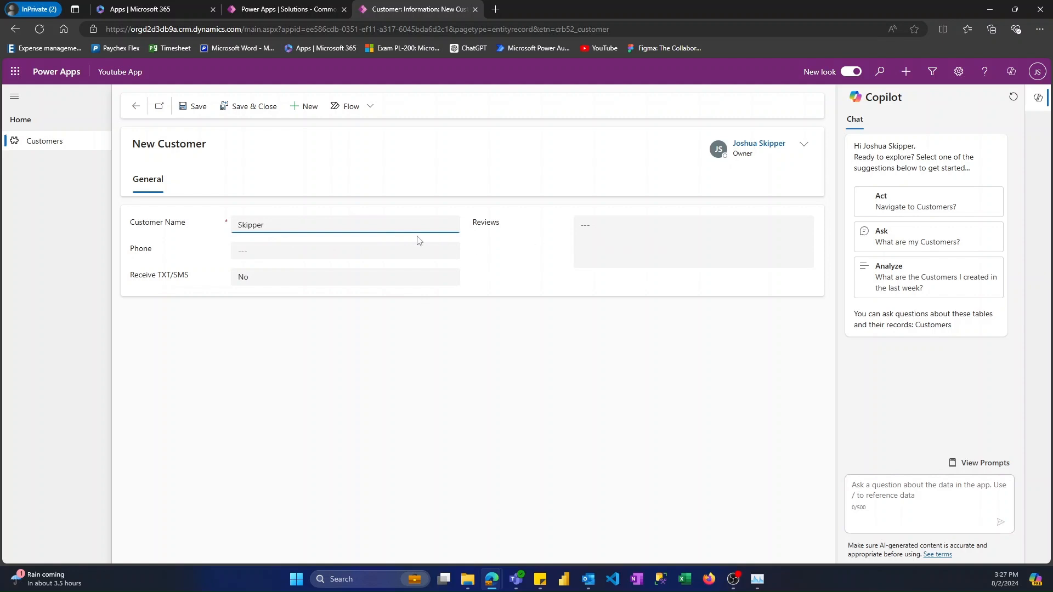
left_click(408, 249)
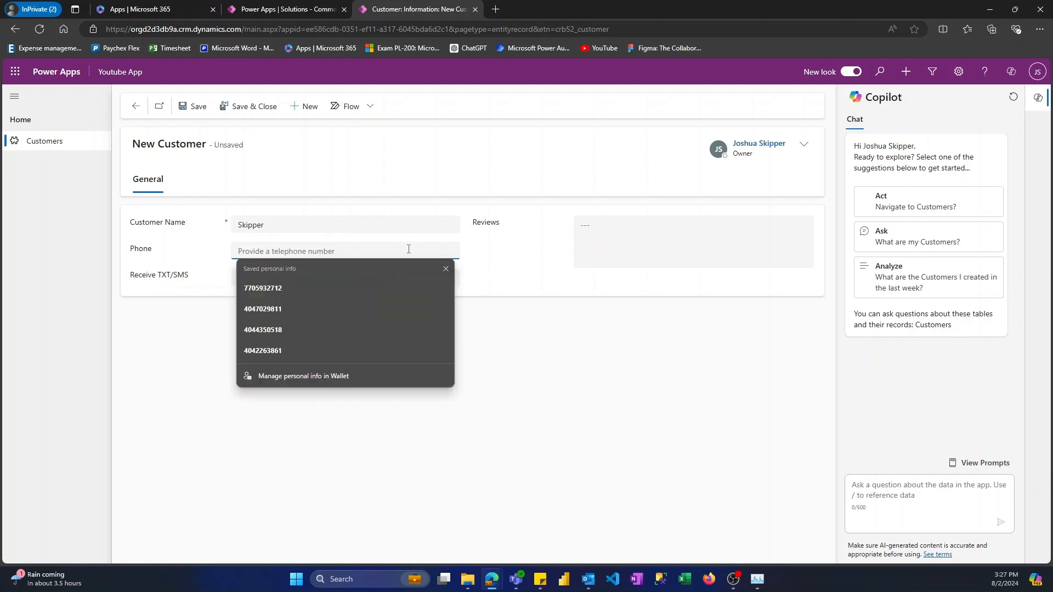
type("112828293")
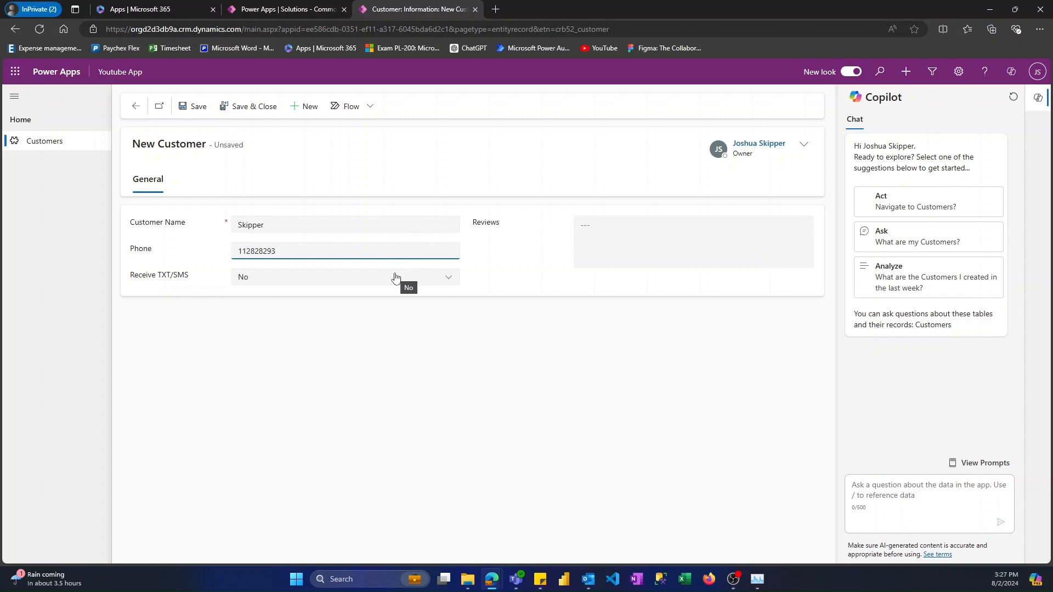
left_click(688, 240)
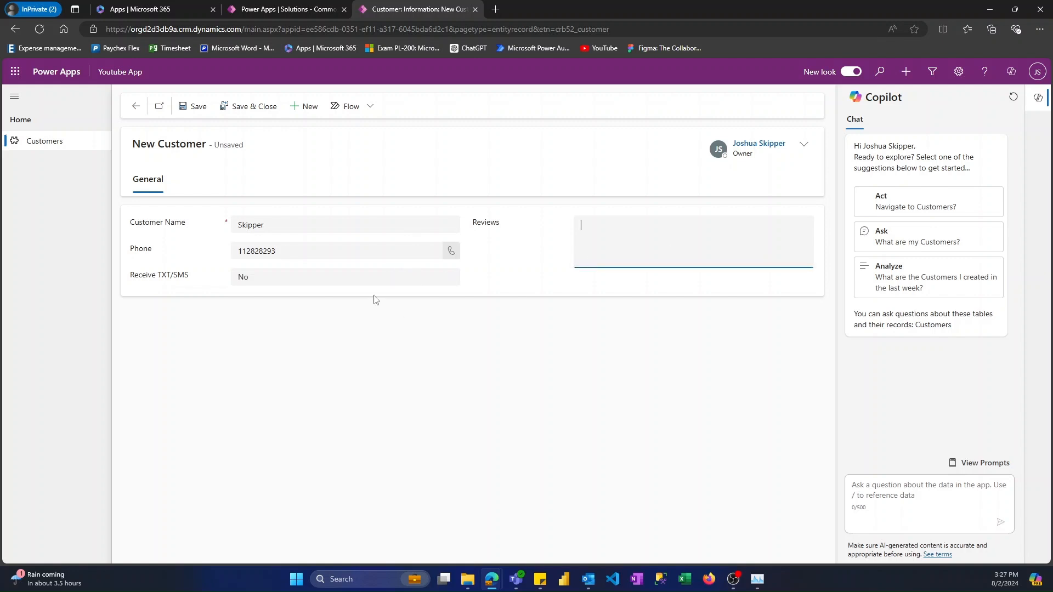
- Set Receive TXT/SMS to Yes and choose T-MOBILE as the customer's Phone Carrier
left_click(381, 277)
left_click(348, 316)
left_click(350, 309)
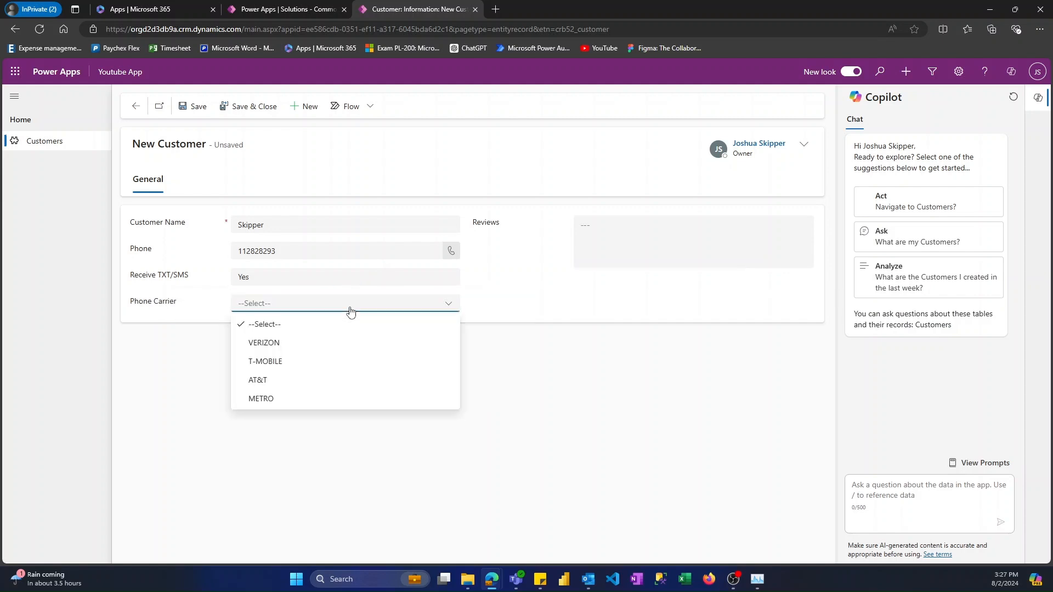
left_click(316, 369)
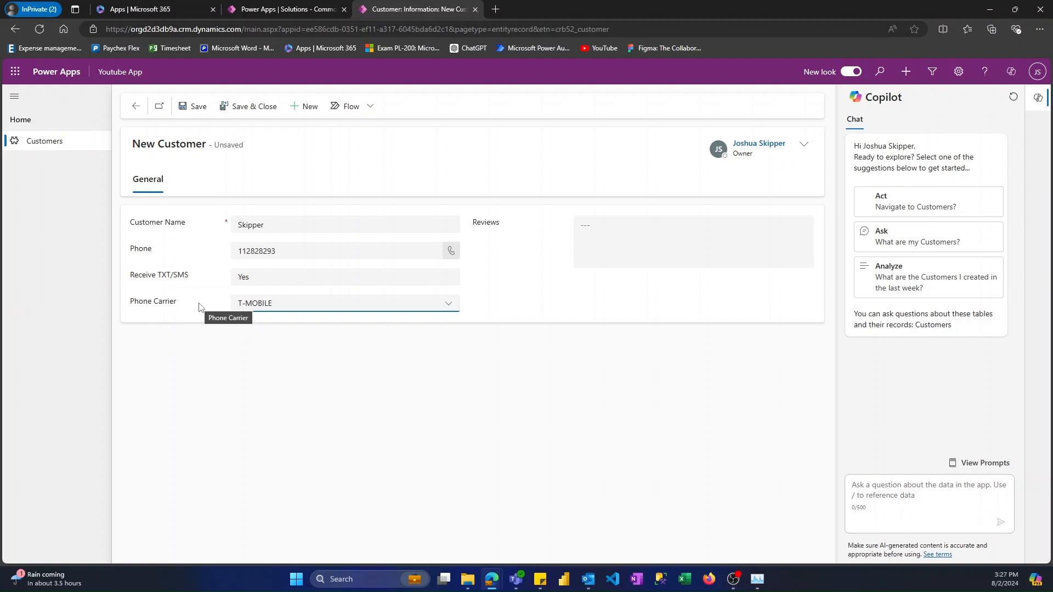
left_click(335, 303)
left_click(635, 331)
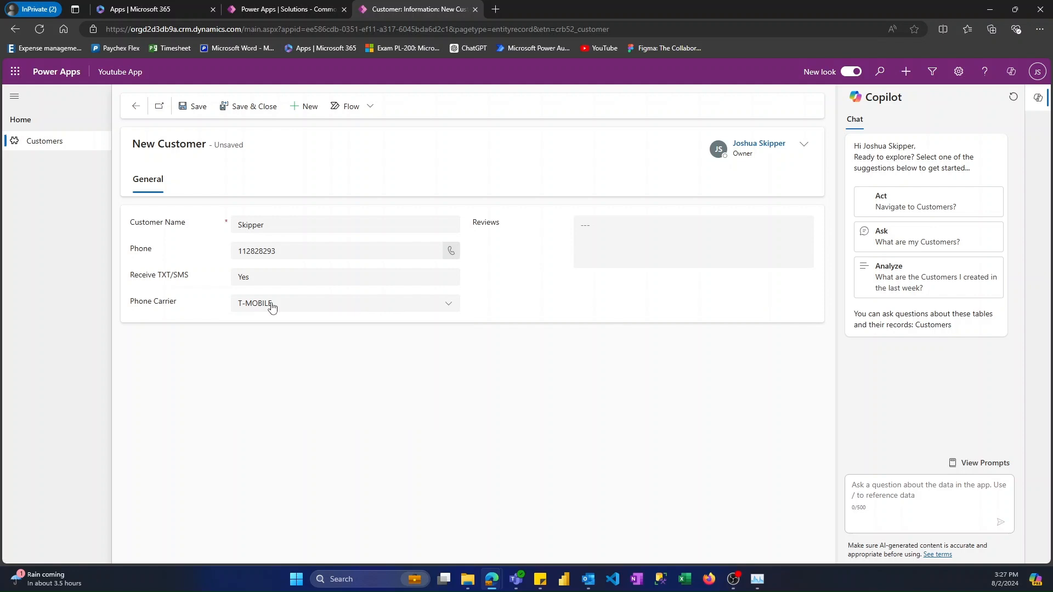